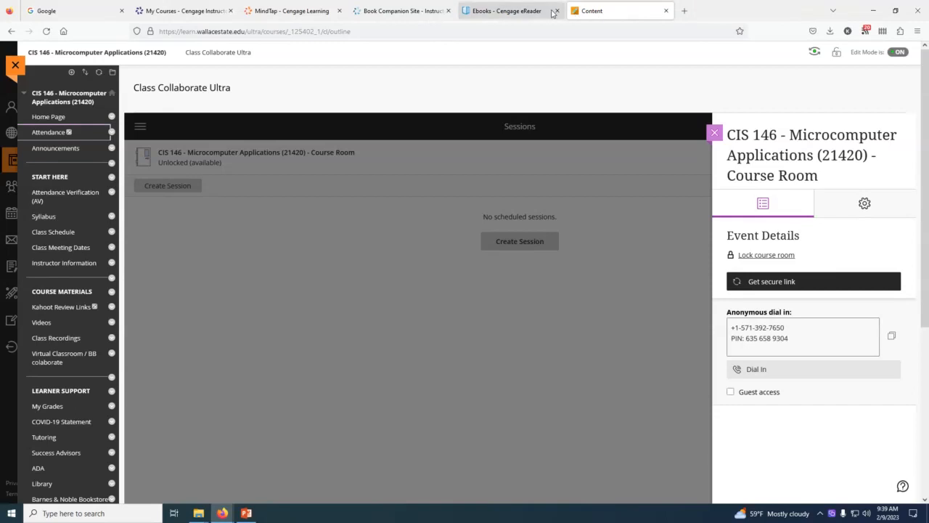
Step: Close the Cengage eReader page and bring up the Excel Meta Major Project instructions in MindTap
click(556, 10)
click(399, 14)
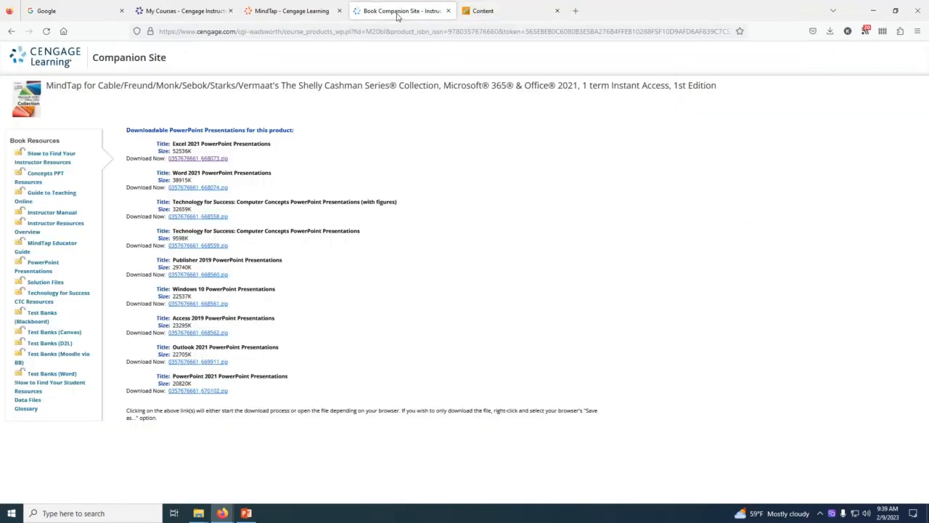
click(300, 13)
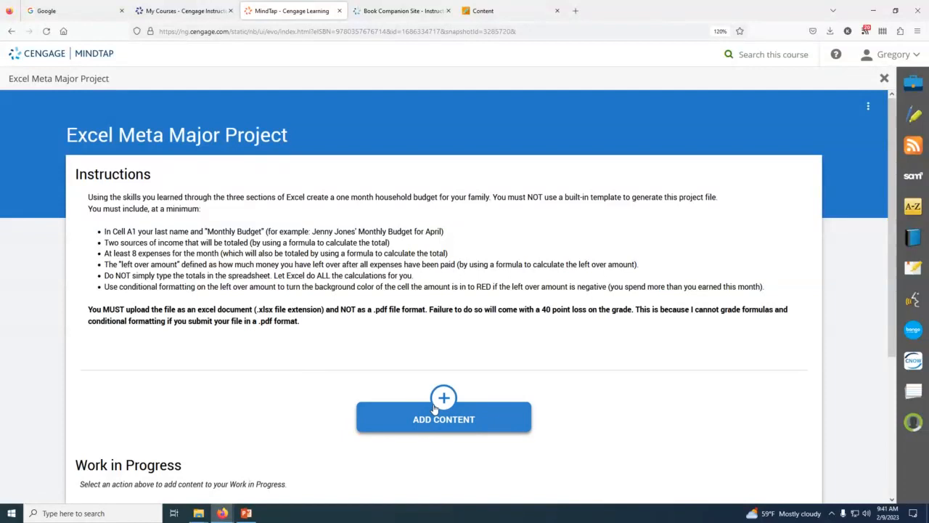
Step: Launch Excel and open a new blank workbook
click(71, 513)
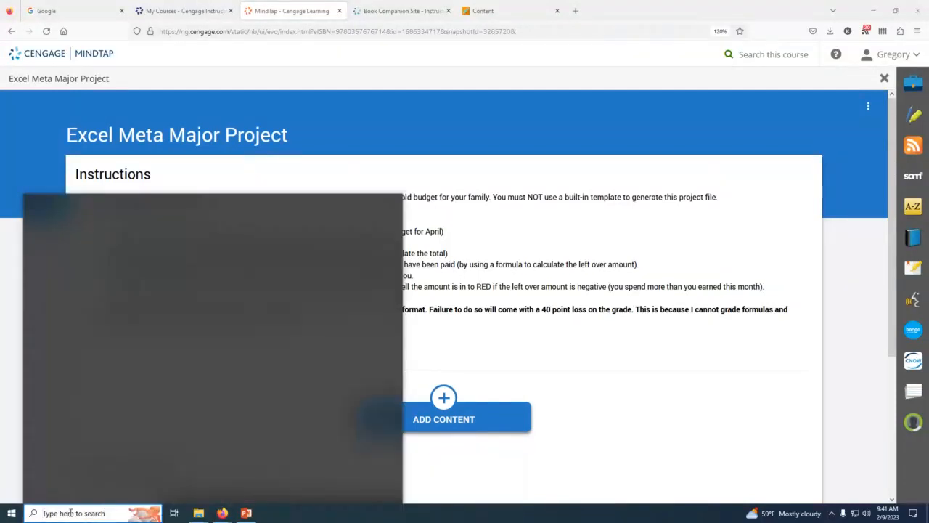
text(e)
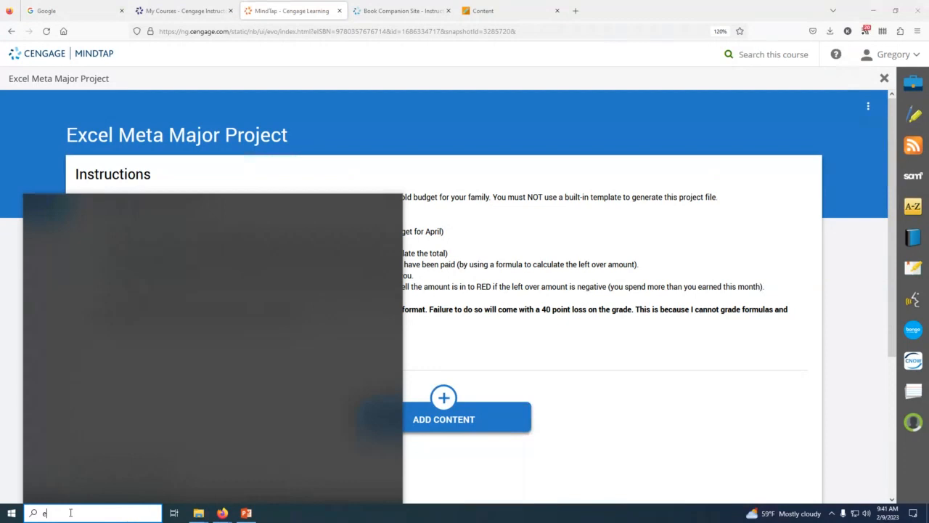
text(xcel)
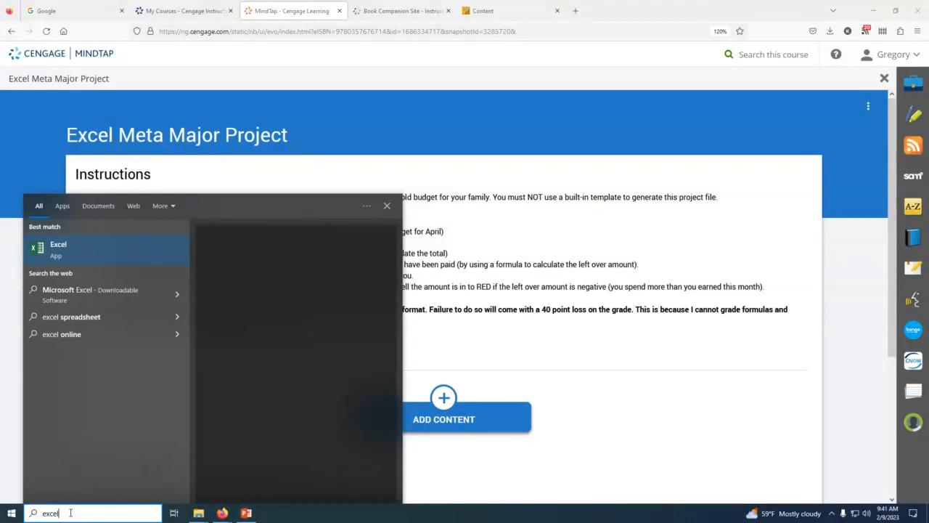
key(Return)
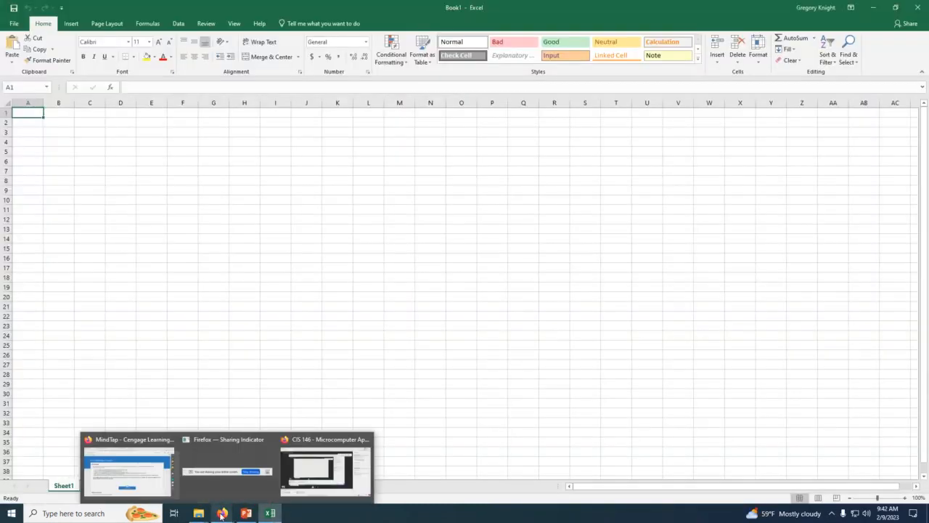
Step: Switch to Firefox, view the course's Videos page with the Excel budget video, and return to the blank Excel workbook
click(228, 513)
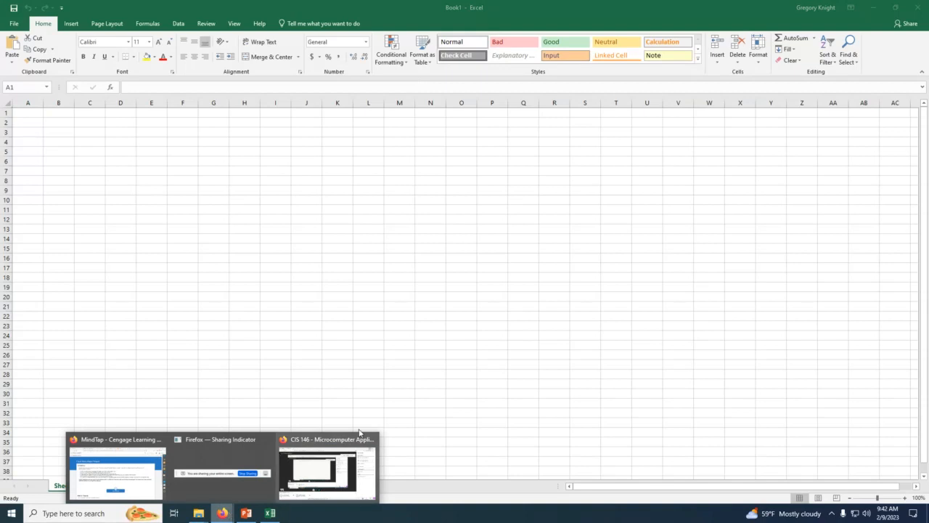
click(146, 464)
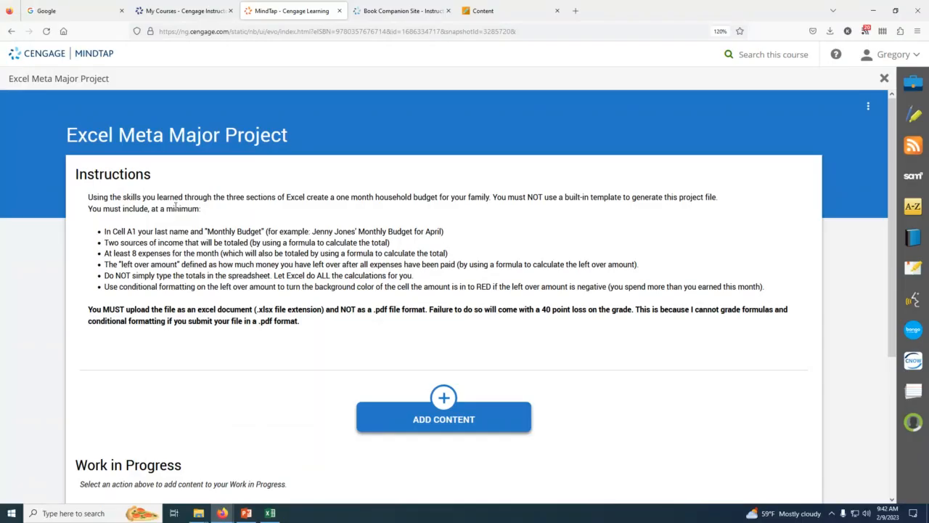
click(499, 9)
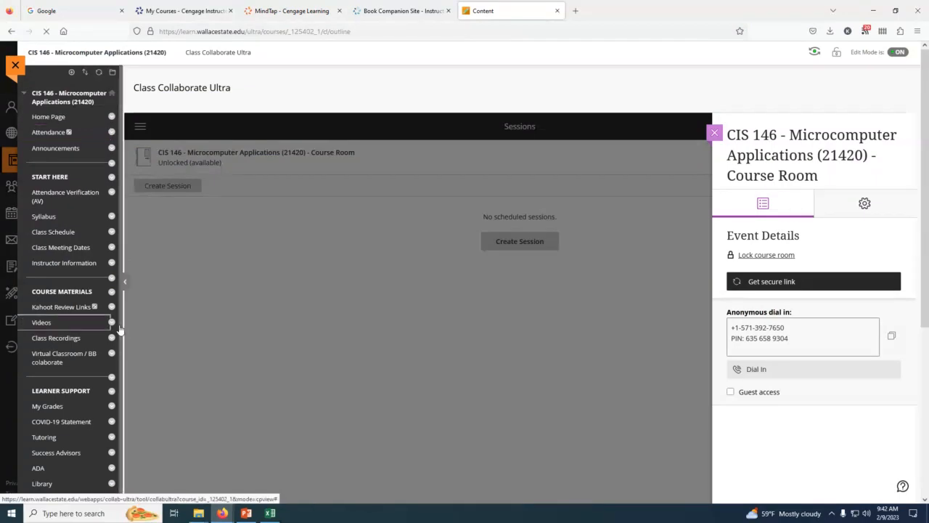
click(42, 323)
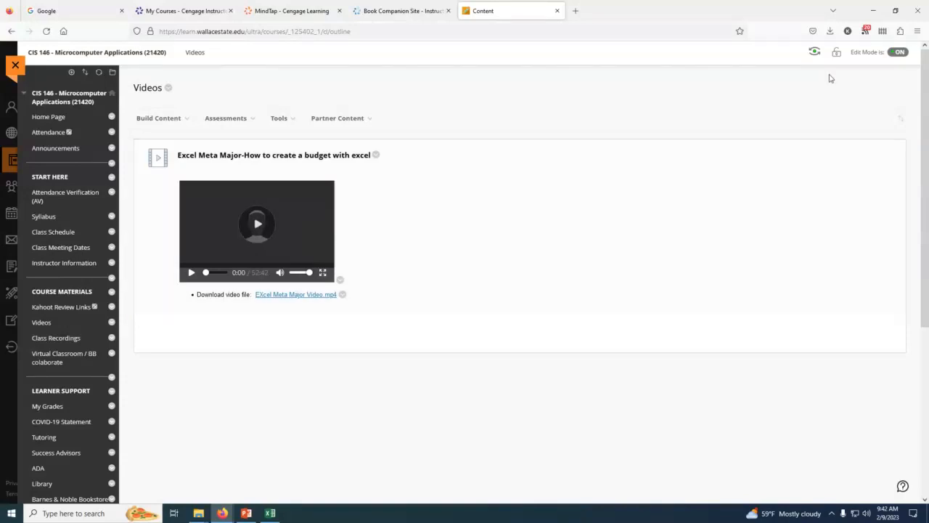
click(873, 11)
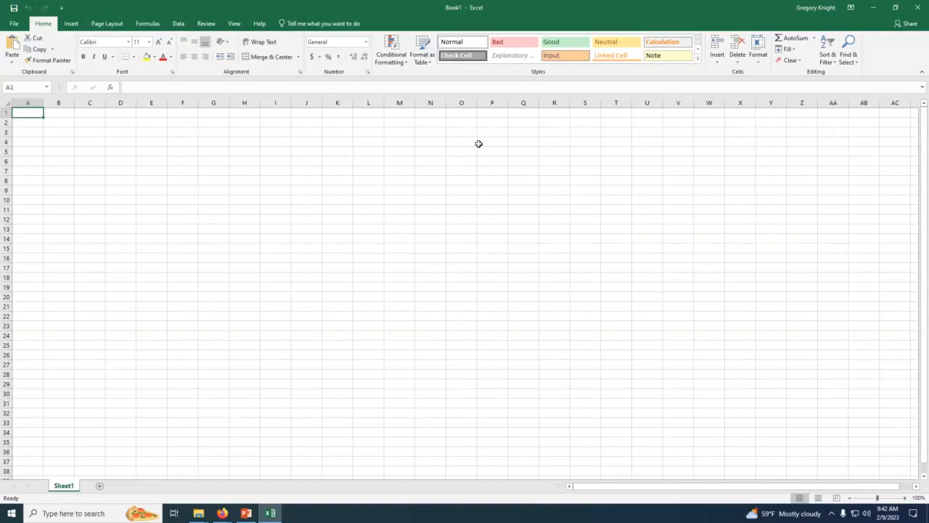
Step: Enter the budget title in A1 as the family's last name followed by "Monthly Budget"
text(Knight)
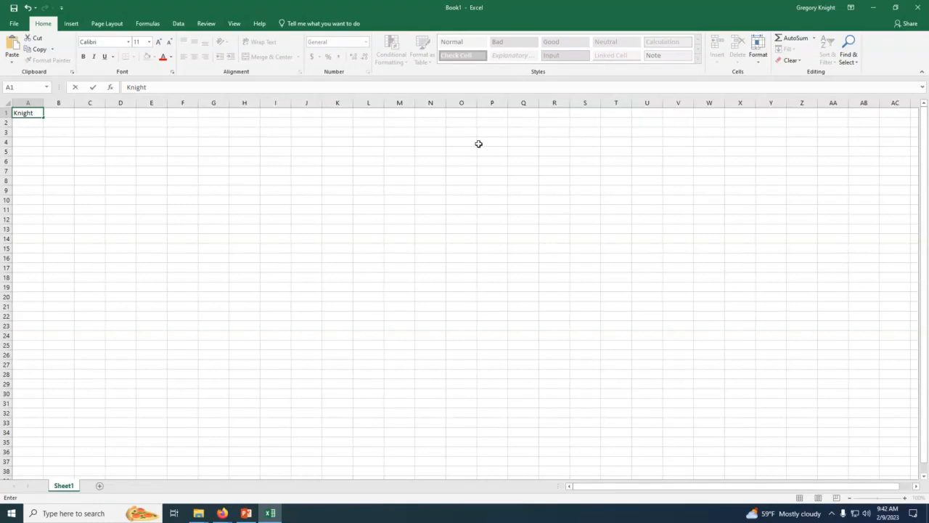
text(Monthly Budget)
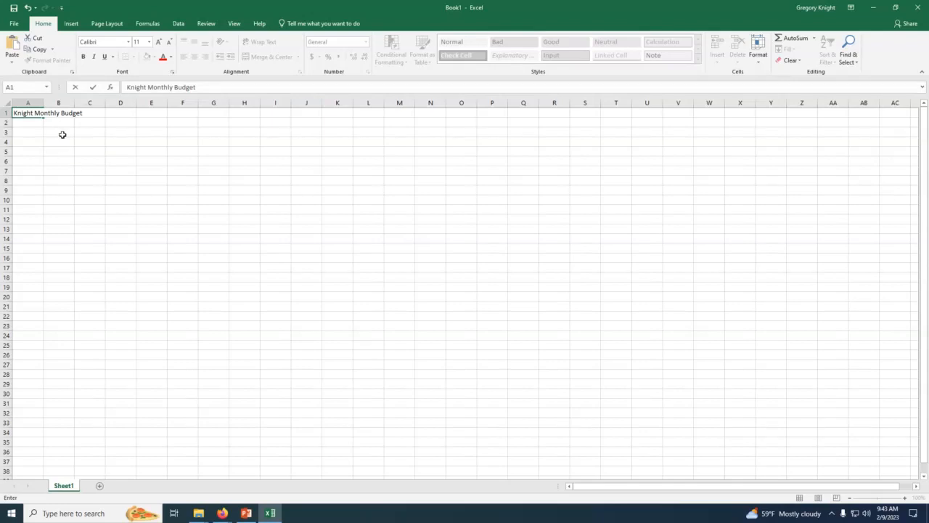
key(Return)
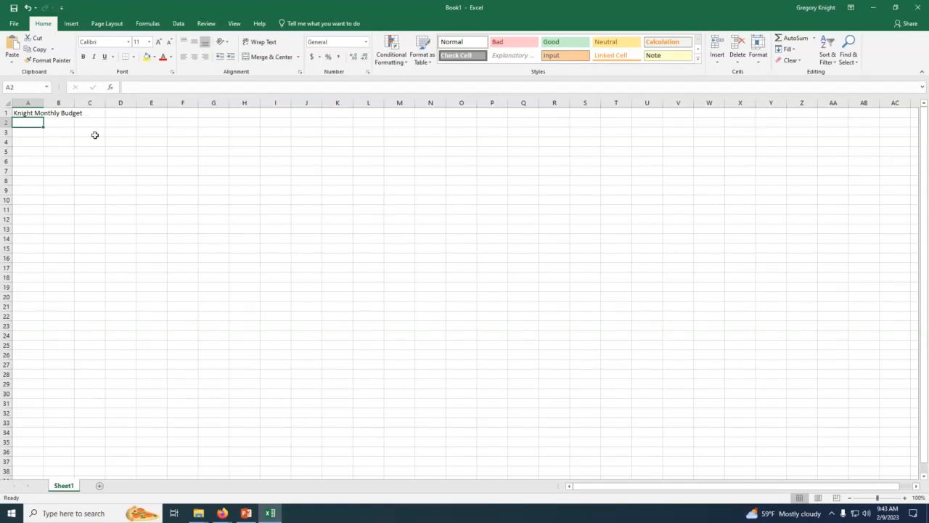
Step: Enter the headings Income in A2 and Expenses in C2
text(Income)
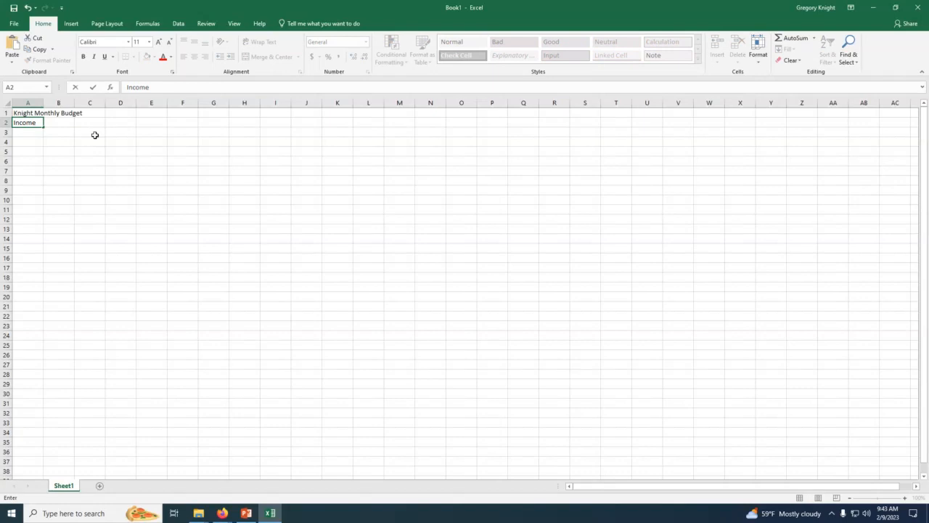
key(Return)
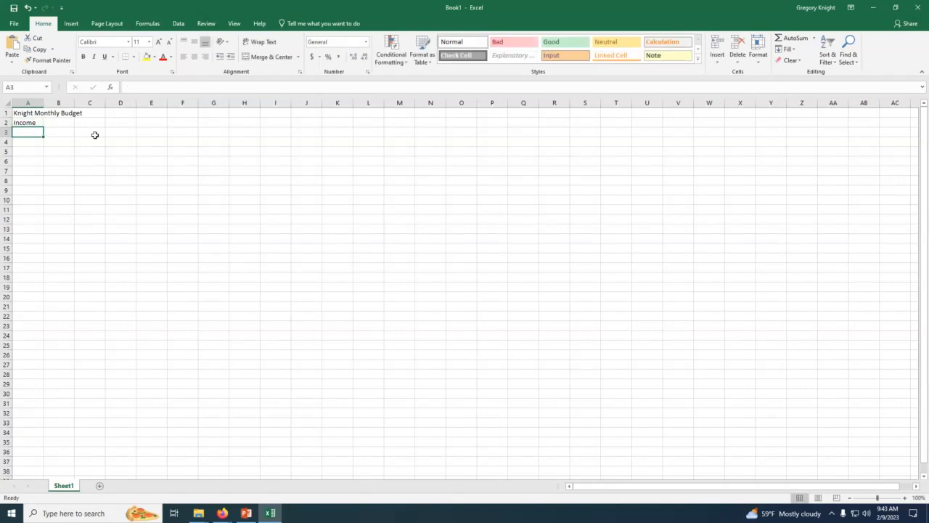
key(Up)
key(Right)
key(Right)
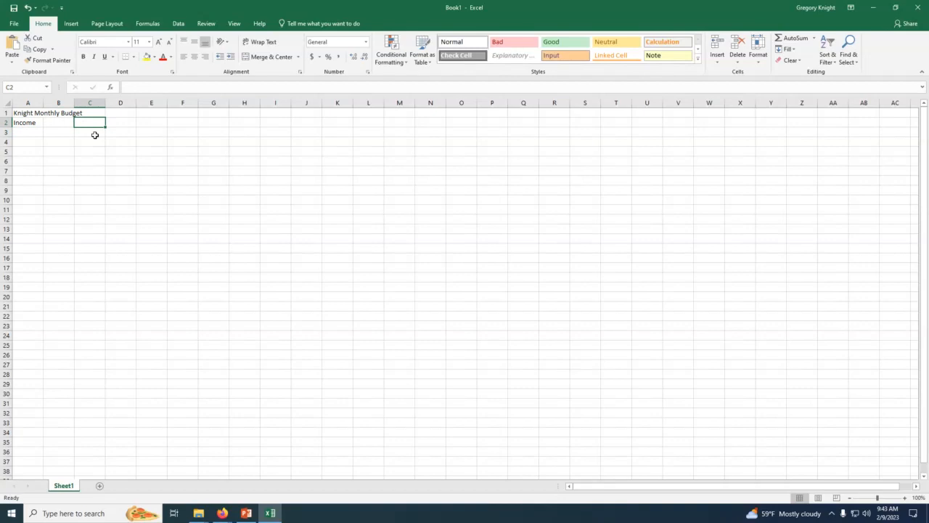
text(Exp)
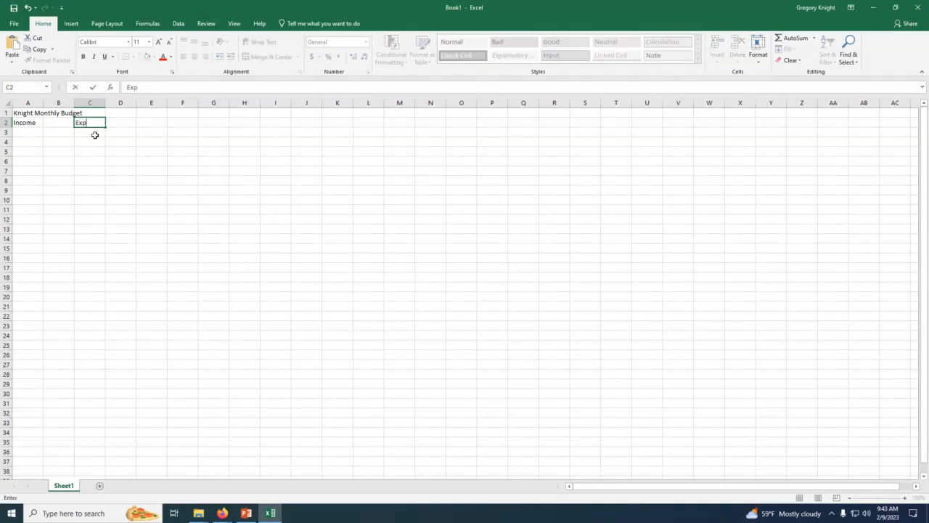
text(enses)
key(Return)
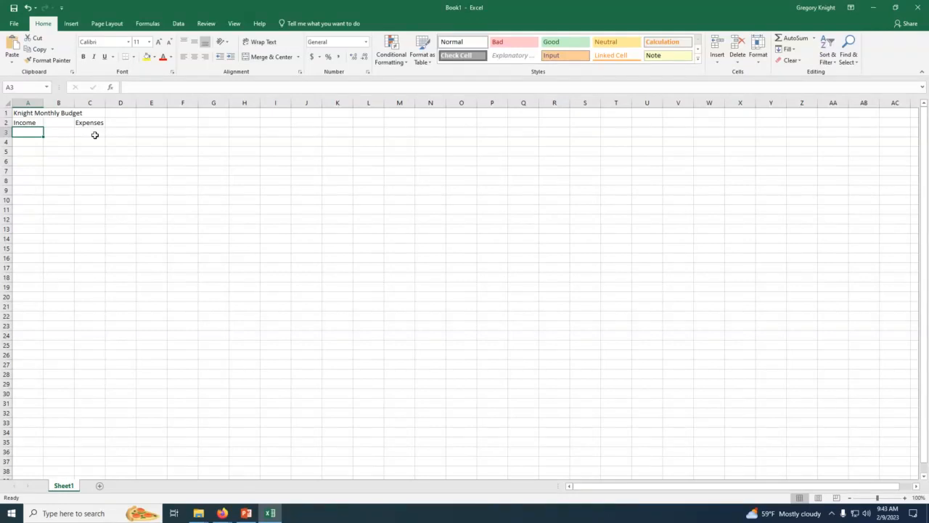
Step: List the income sources Wages, Investments and Alimony in cells A3 to A5
text(Wages)
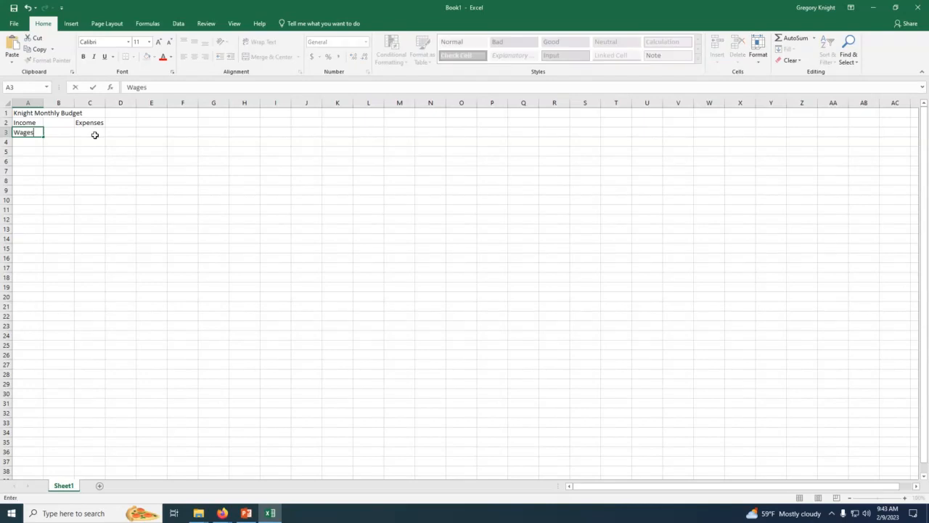
key(Return)
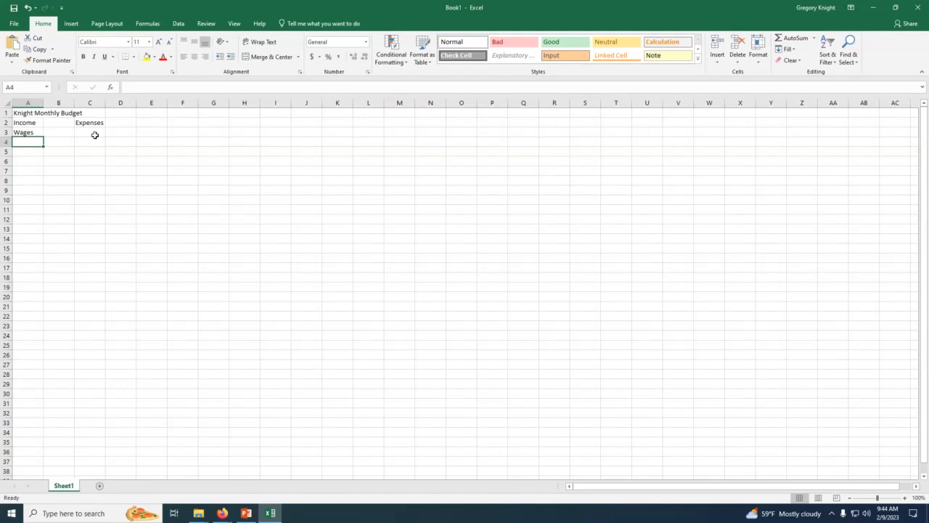
text(Inve)
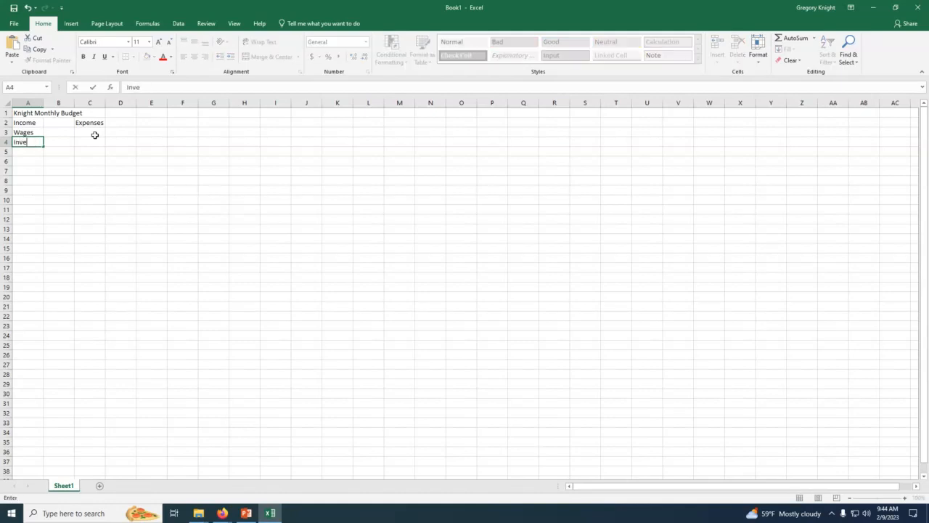
text(stments)
key(Return)
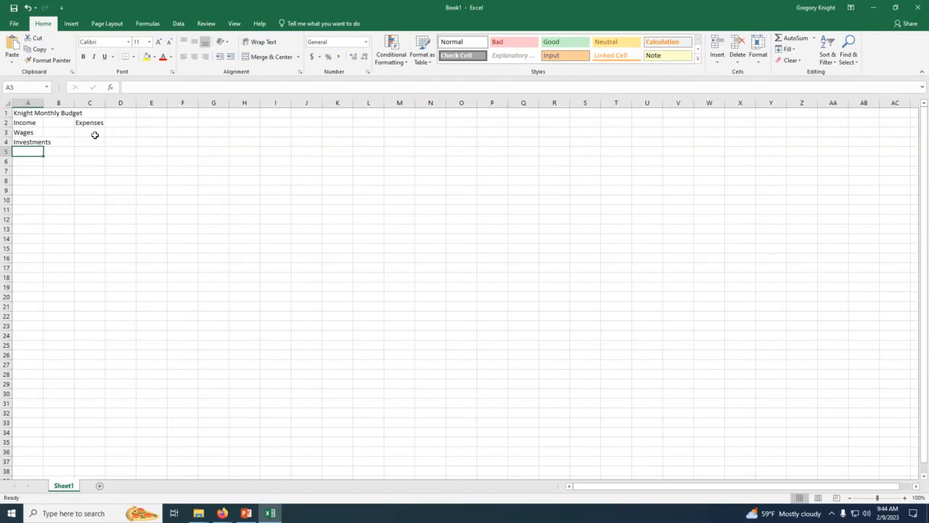
text(Alimony)
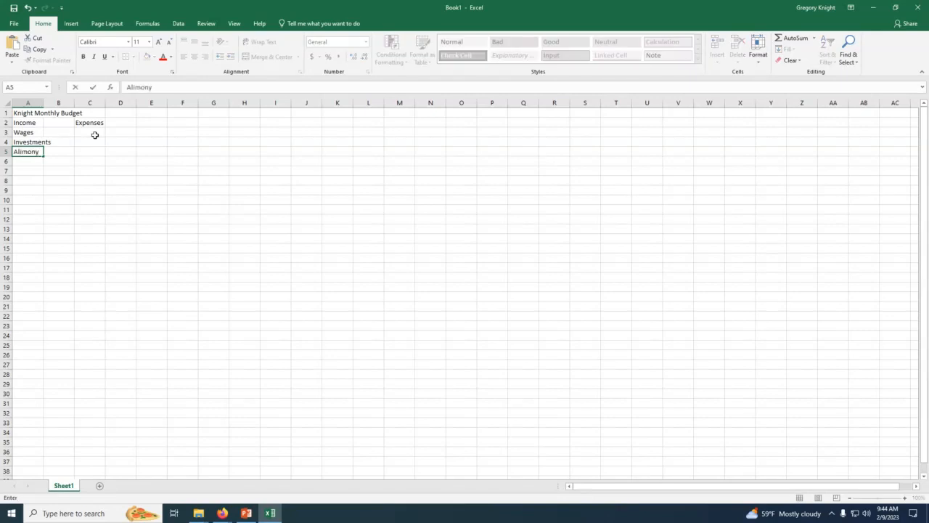
key(Return)
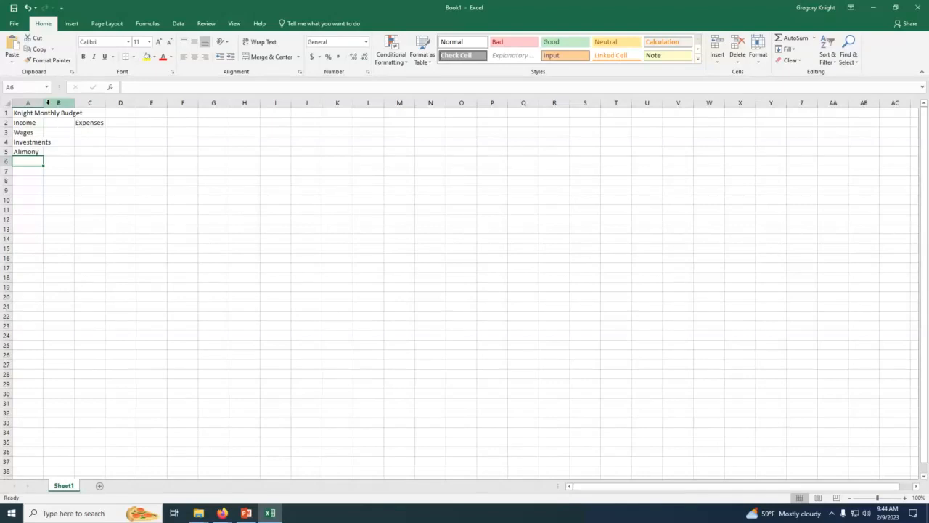
Step: Widen column A so the Investments label fits inside its cell
drag(45, 103, 61, 104)
click(33, 151)
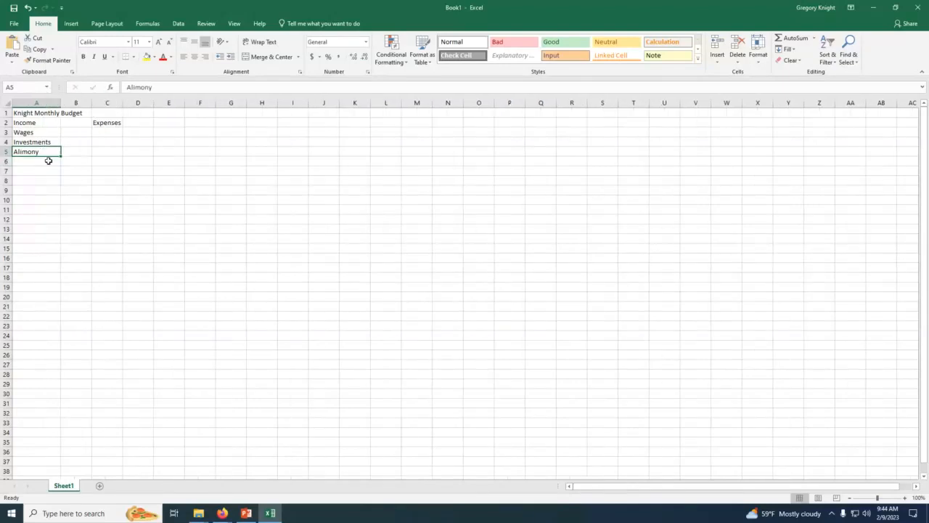
click(21, 160)
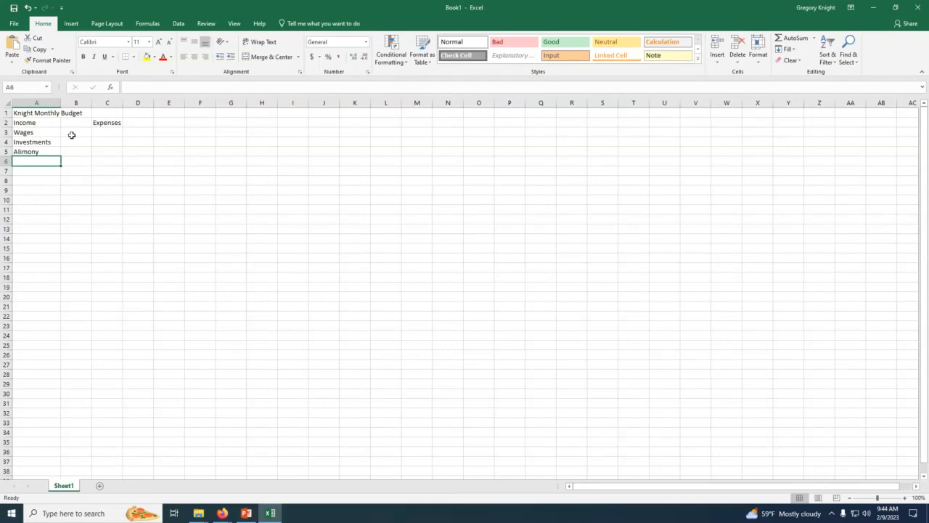
click(75, 135)
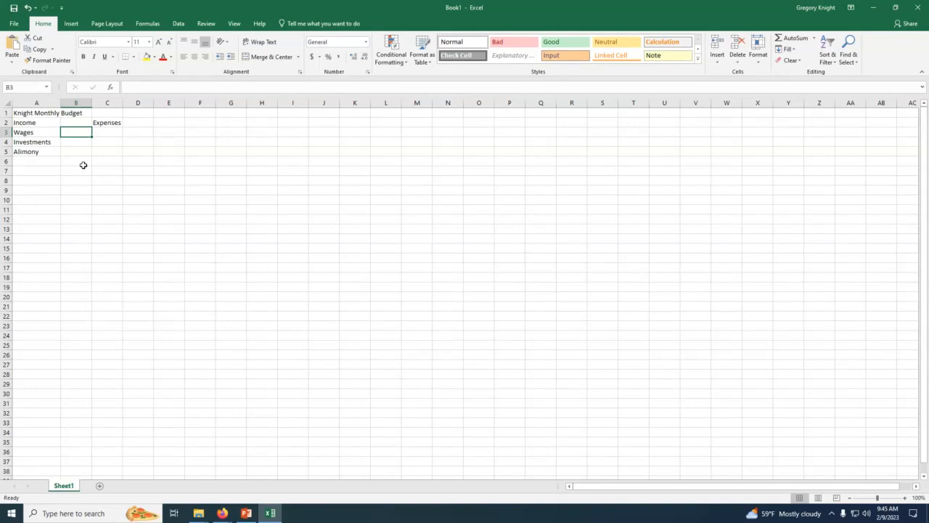
Step: Add a colon after the Income heading in A2 and slightly widen column C
click(39, 122)
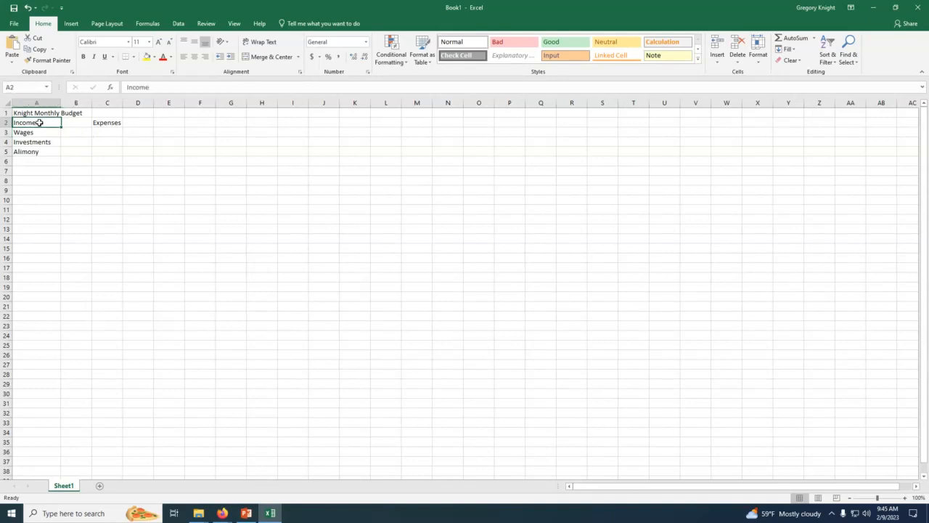
double_click(39, 123)
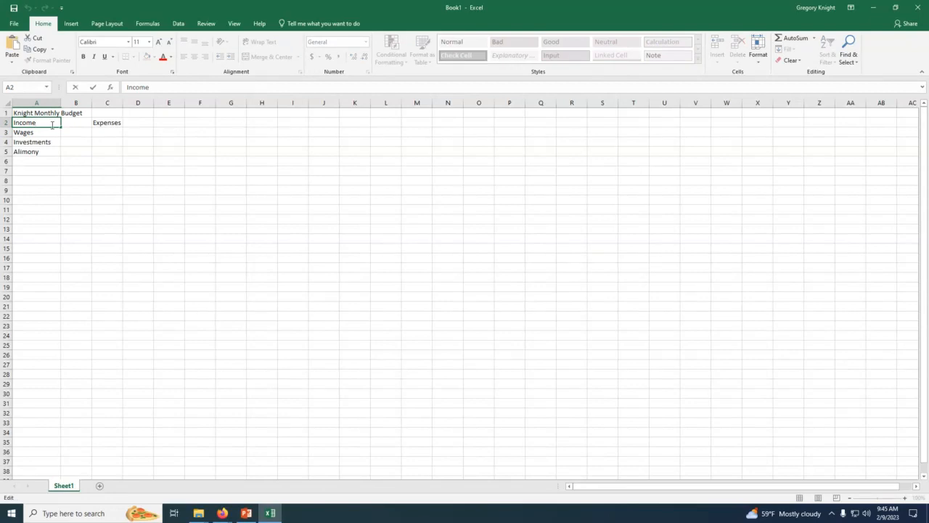
text(:)
click(54, 141)
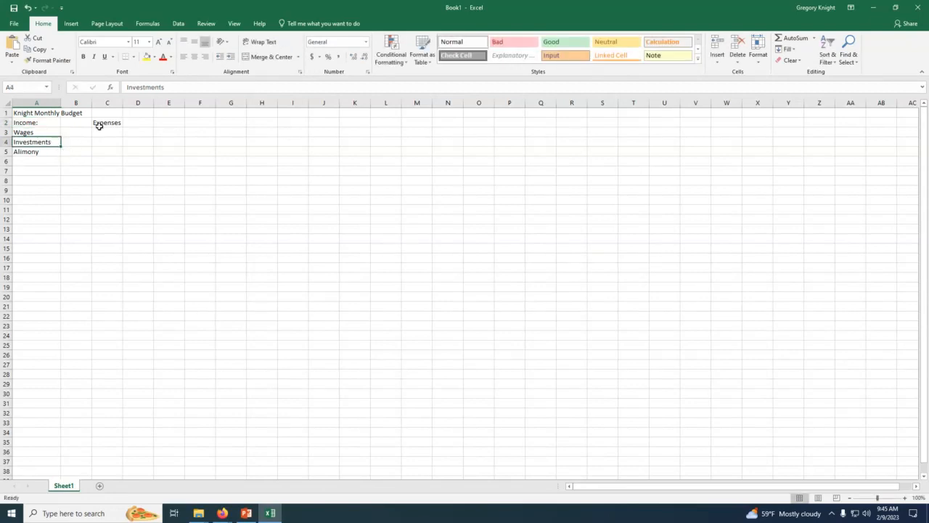
drag(122, 105, 126, 104)
Step: Indent the income source labels in A3:A5 by one level and make B3 the active cell
click(26, 122)
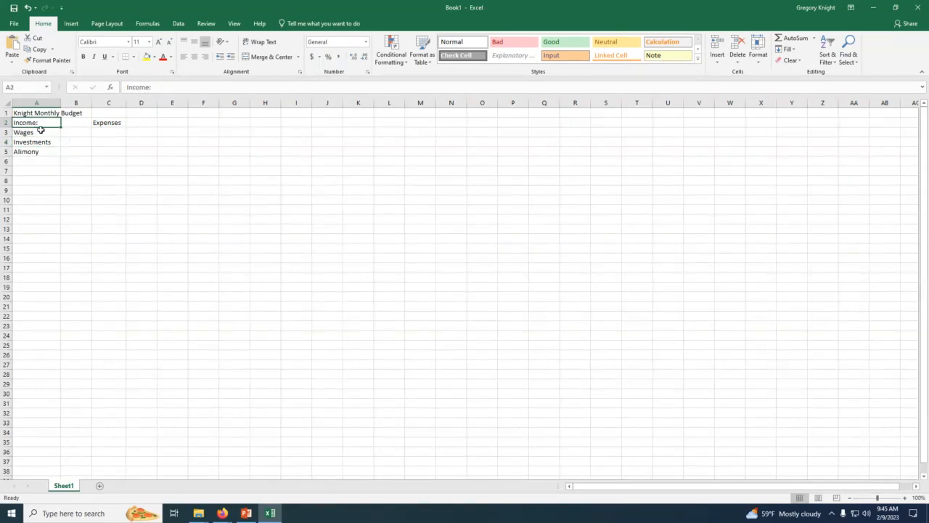
drag(33, 132, 33, 151)
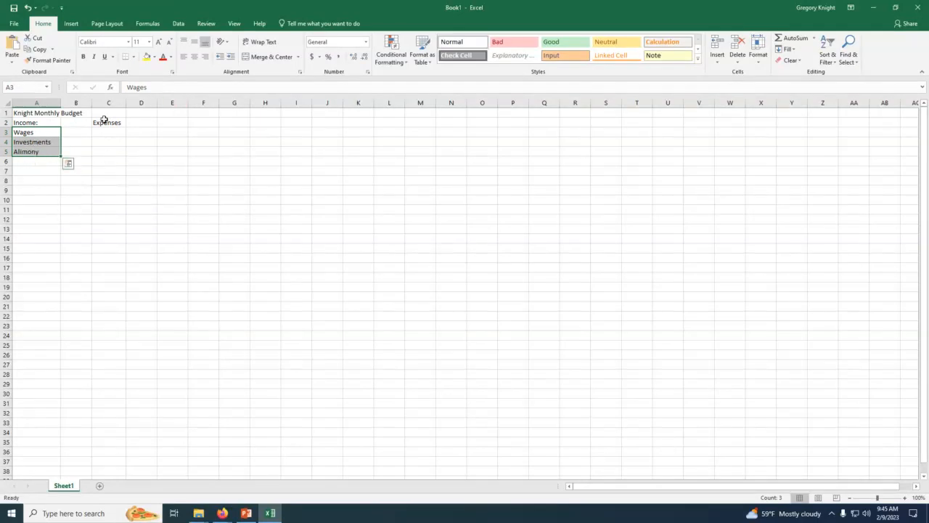
click(231, 57)
click(77, 159)
key(Up)
key(Up)
key(Up)
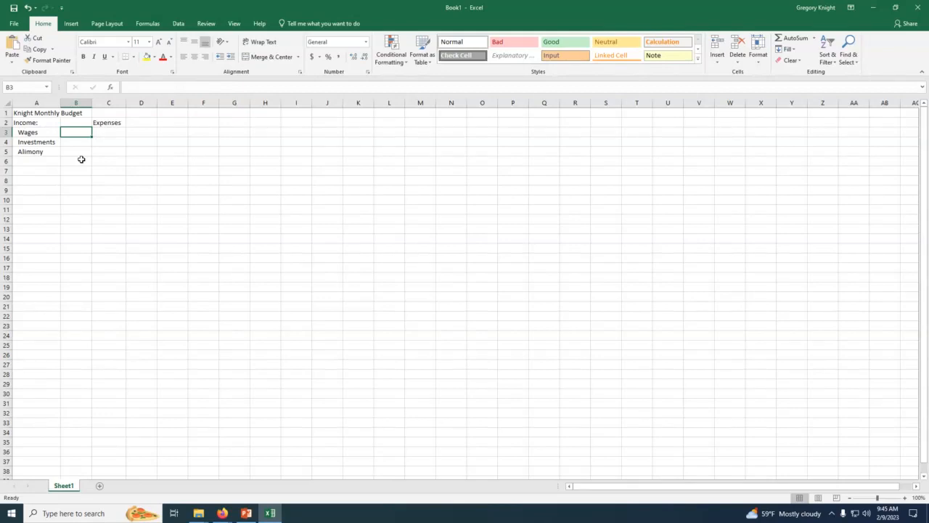
Step: Enter the income amounts 10000 for Wages, 5000 for Investments and 500 for Alimony in cells B3 to B5
text(1000)
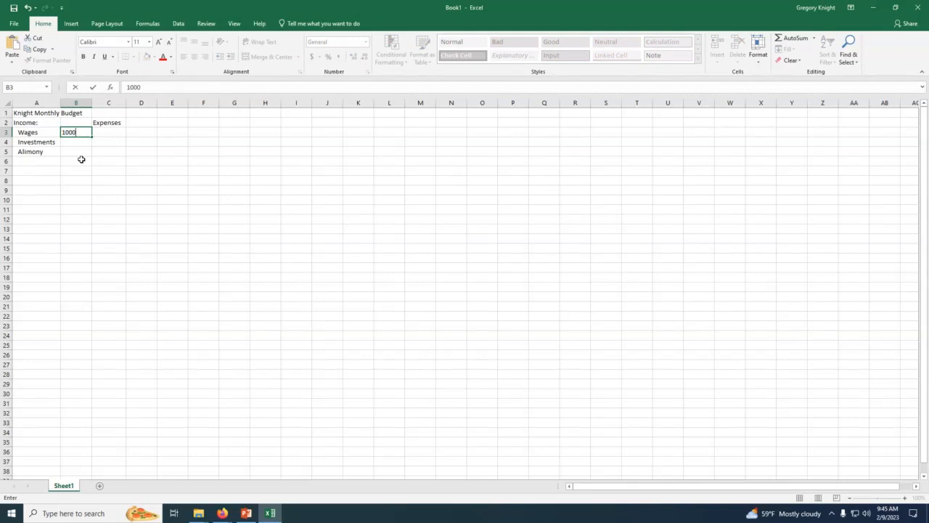
text(0)
key(Return)
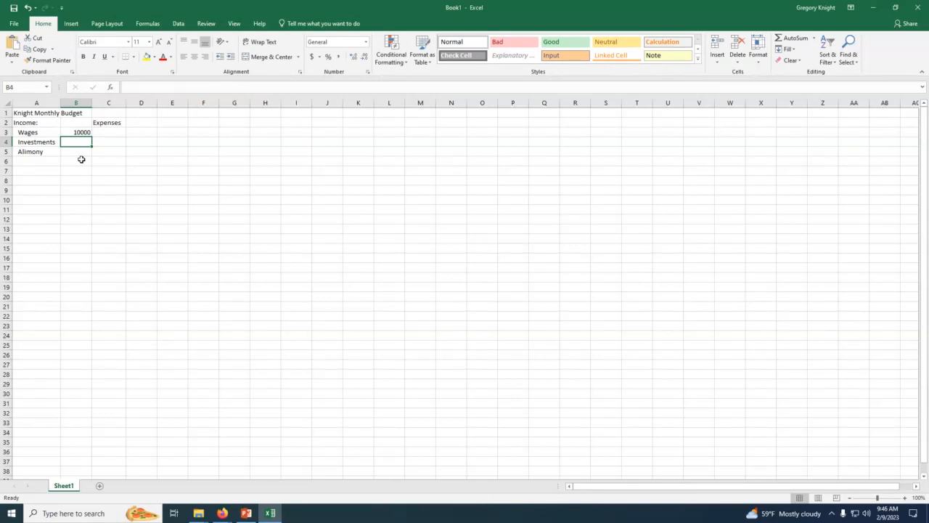
text(5000)
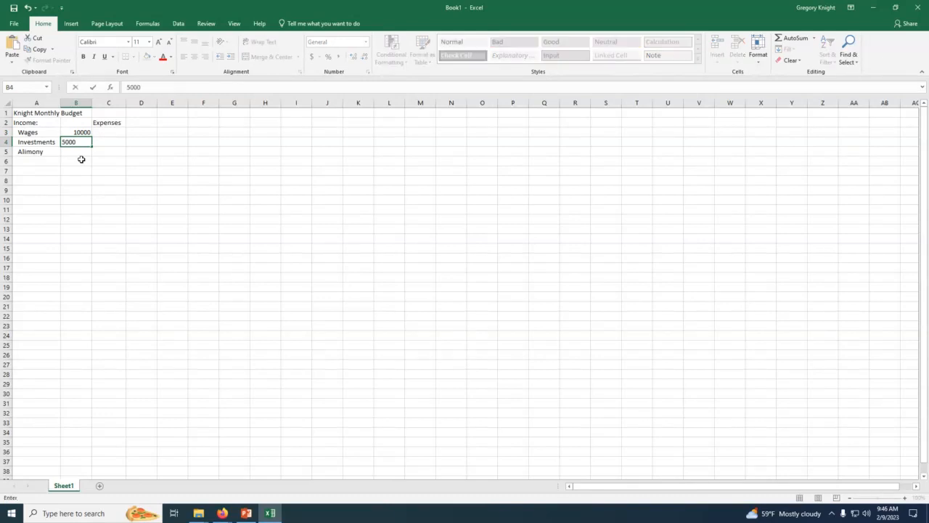
key(Return)
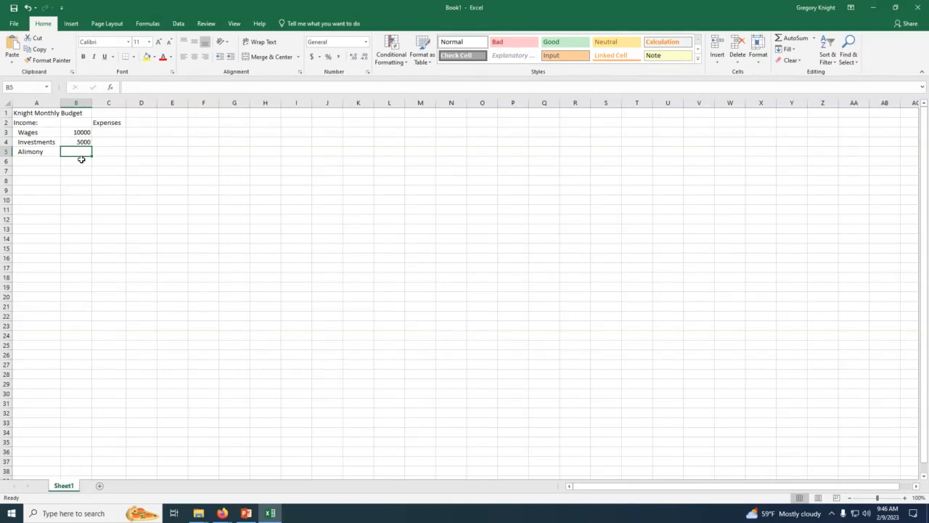
text(500)
key(Return)
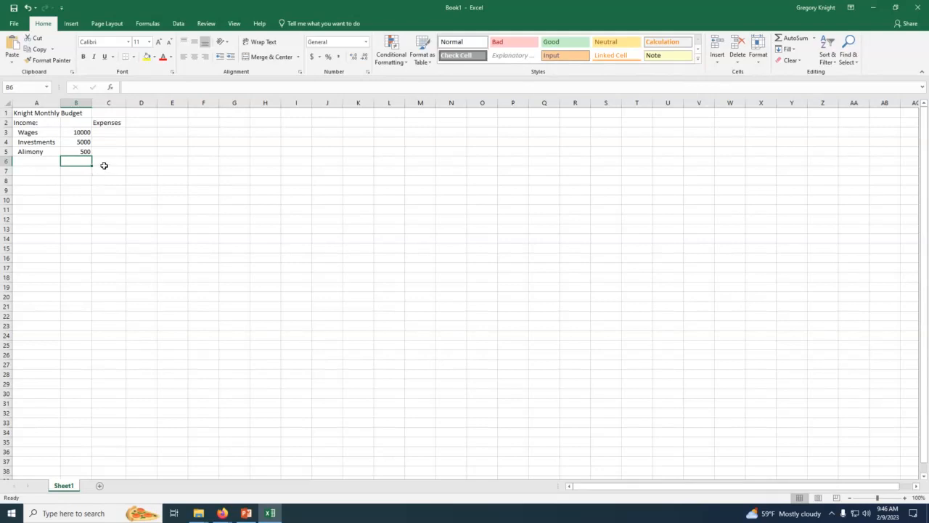
click(67, 172)
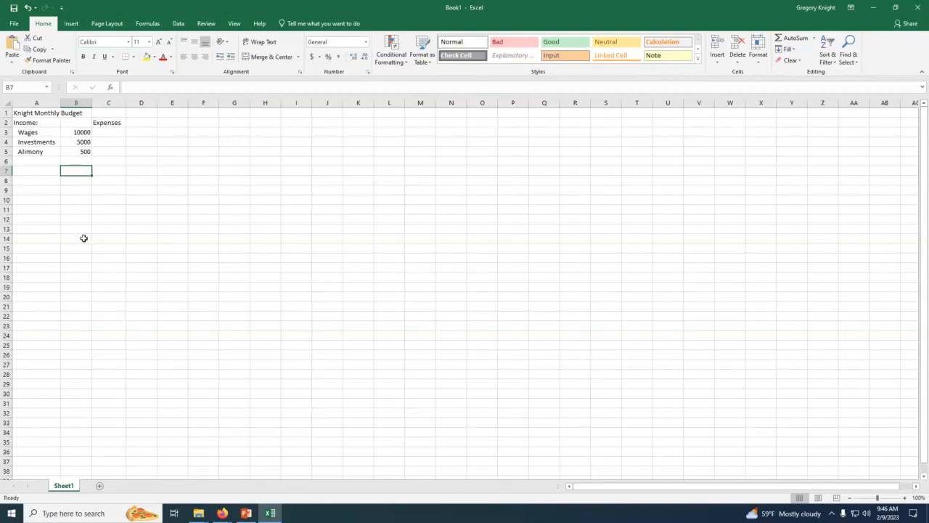
right_click(72, 172)
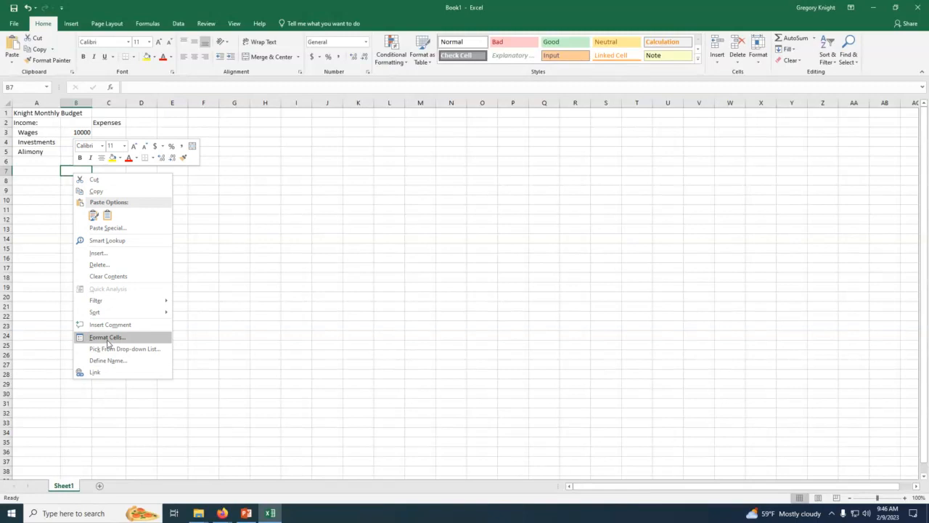
click(108, 338)
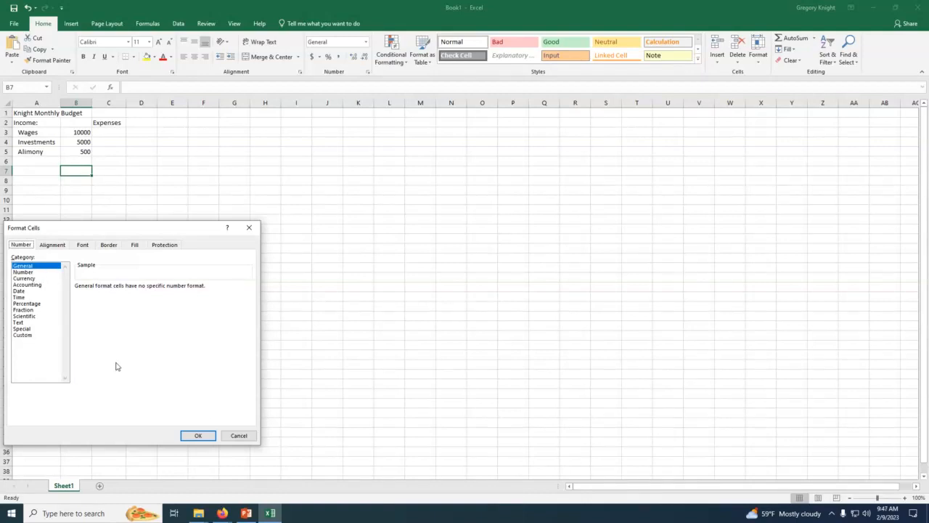
click(236, 434)
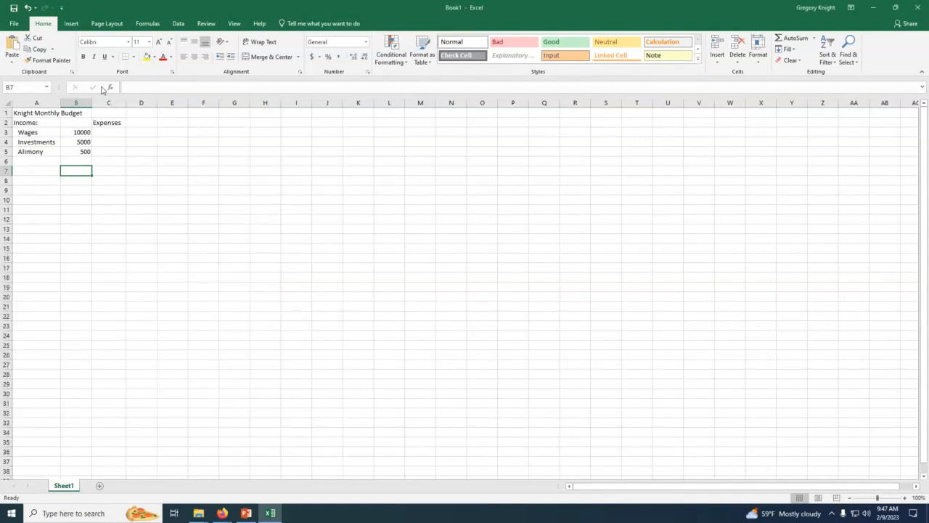
drag(68, 132, 80, 372)
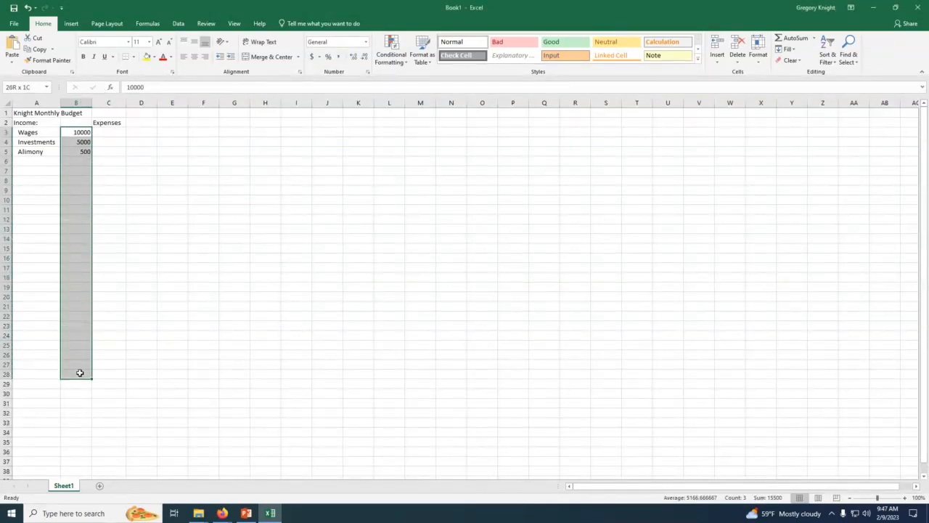
click(101, 239)
Step: Format the range B3:K30 as Accounting with the $ symbol and 2 decimal places
drag(74, 134, 367, 394)
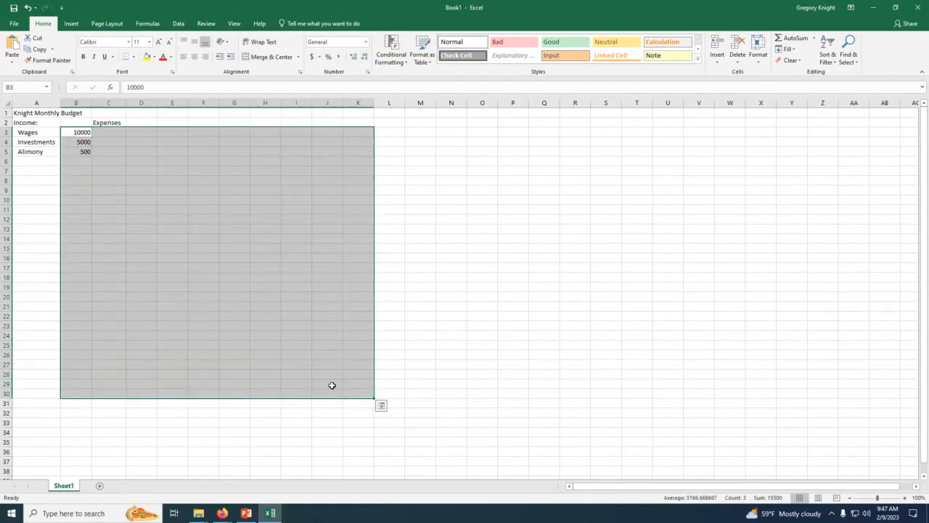
right_click(163, 266)
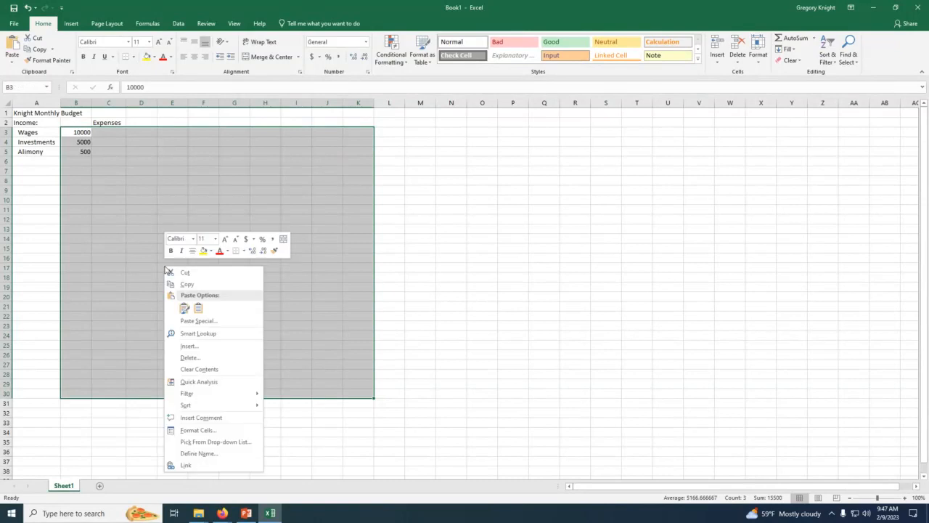
click(194, 430)
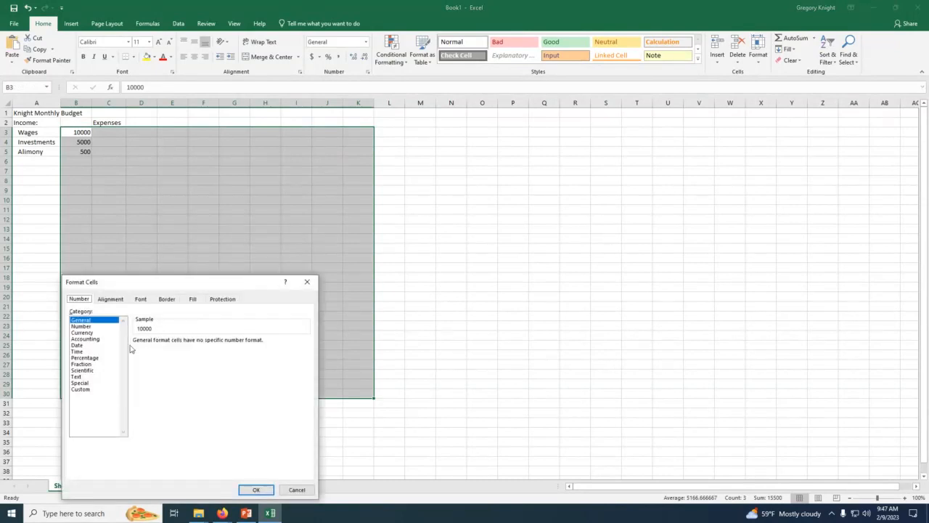
click(93, 339)
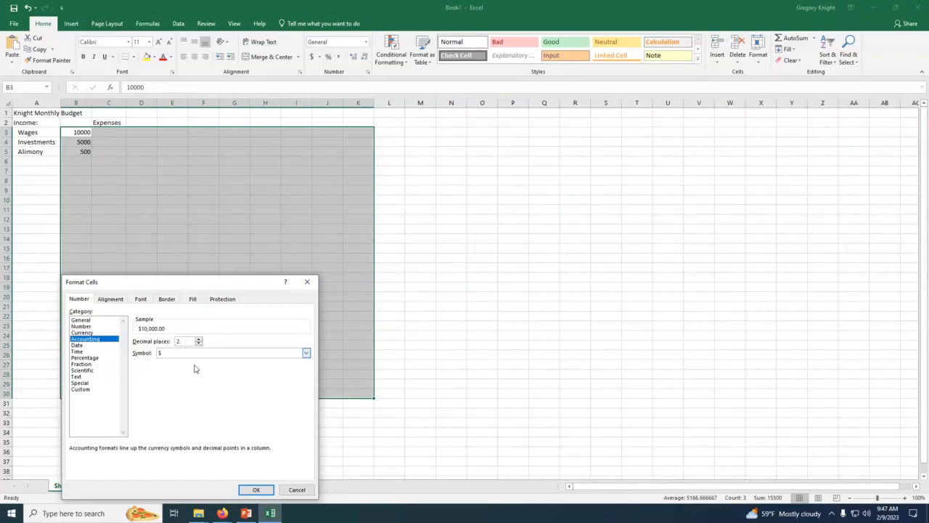
click(256, 489)
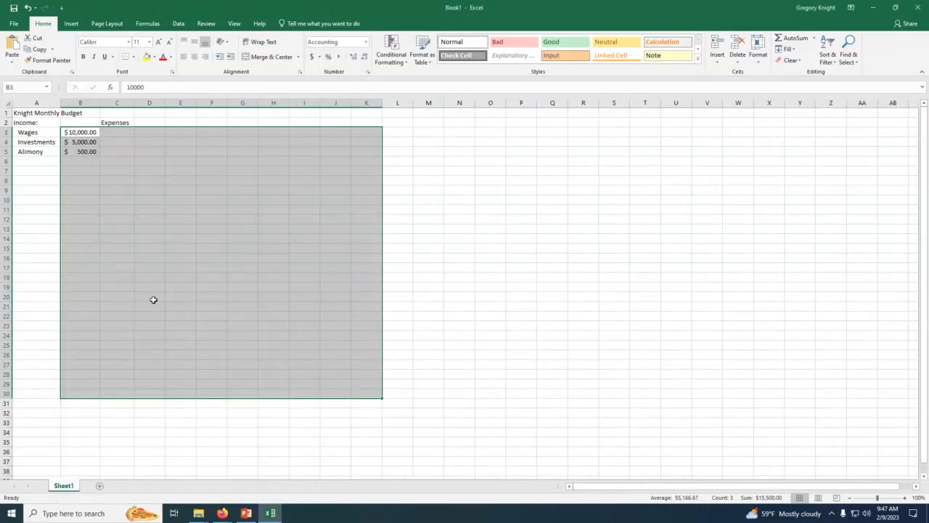
click(153, 300)
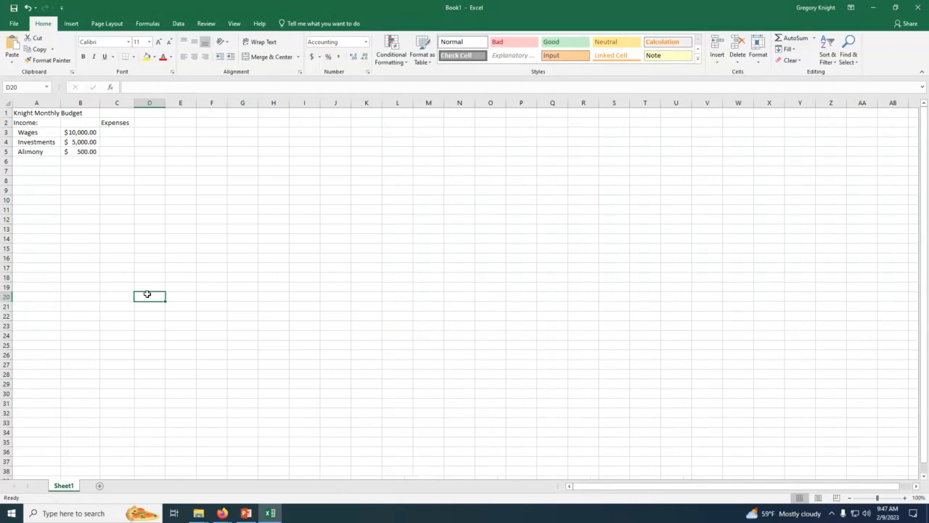
Step: Add a colon after the Expenses heading in C2
click(80, 153)
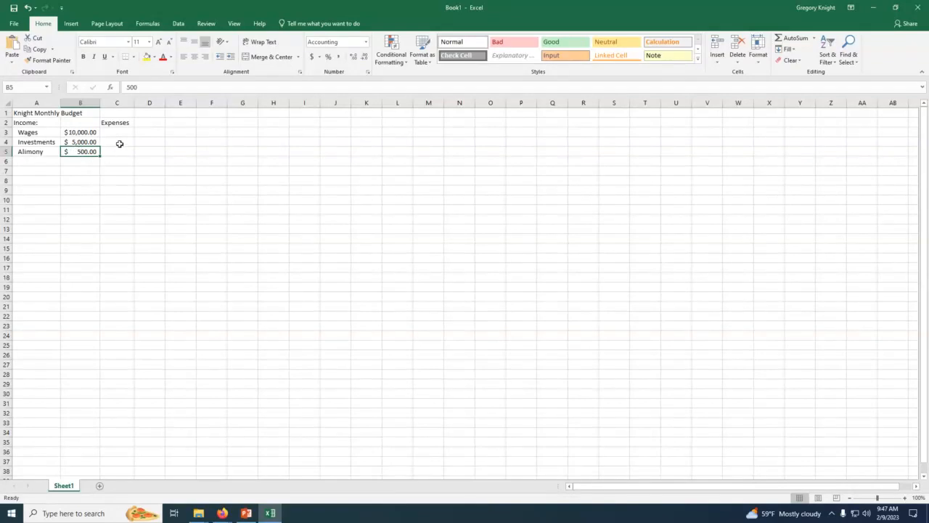
click(80, 165)
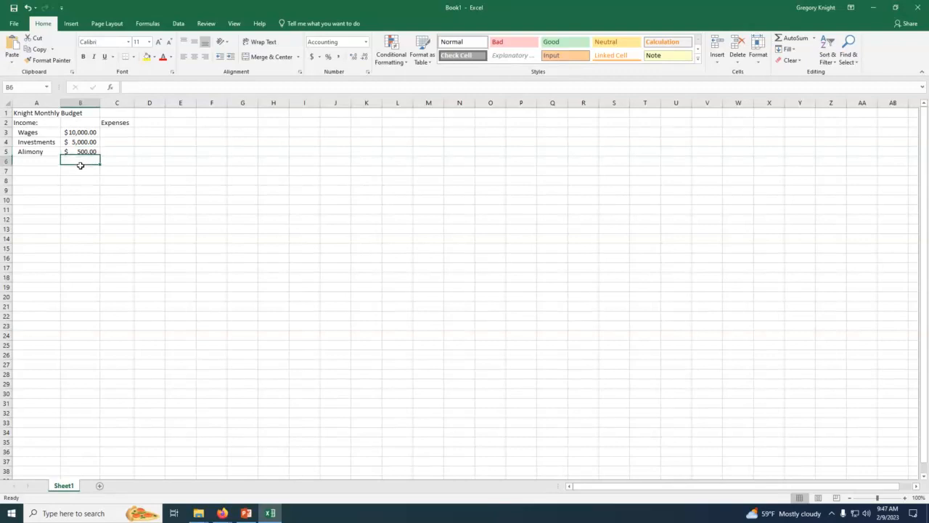
click(113, 123)
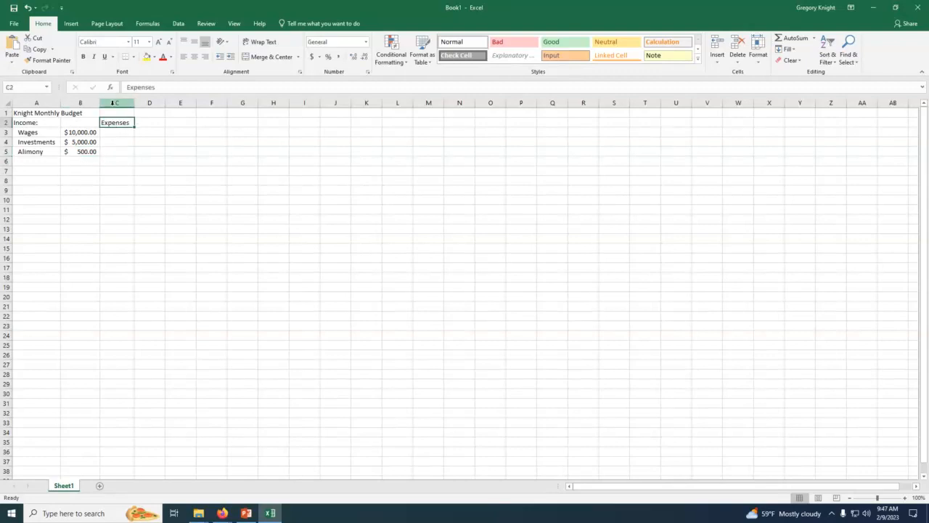
click(164, 88)
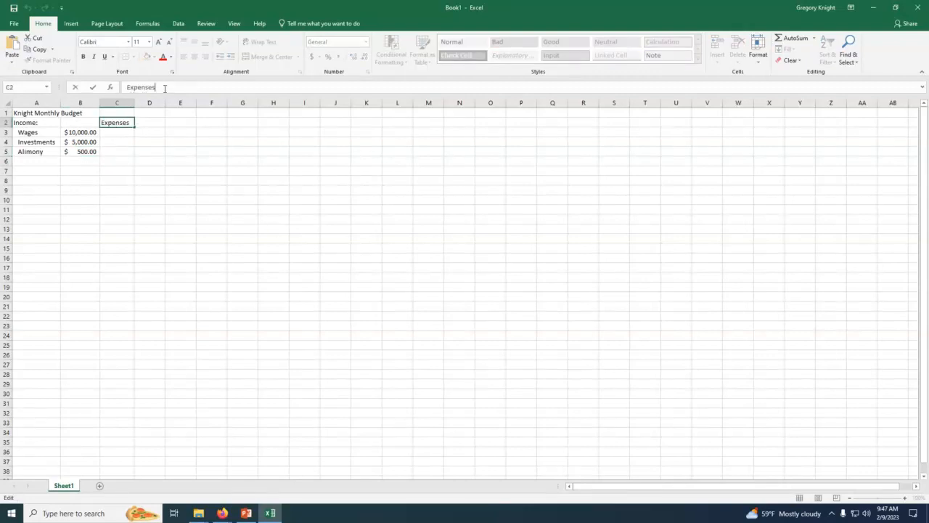
text(:)
key(Return)
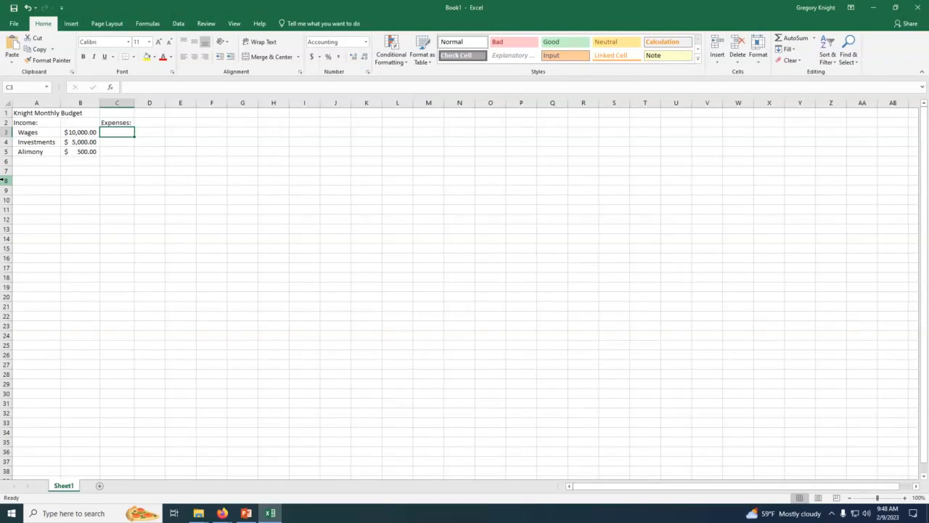
Step: List the expense labels Rent, Power and Water in cells C3 to C5
text(Rent)
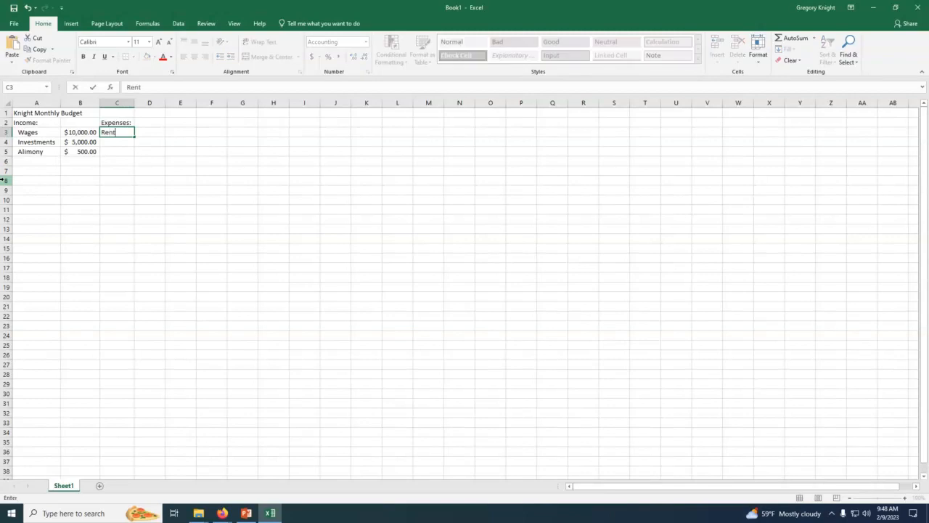
key(Return)
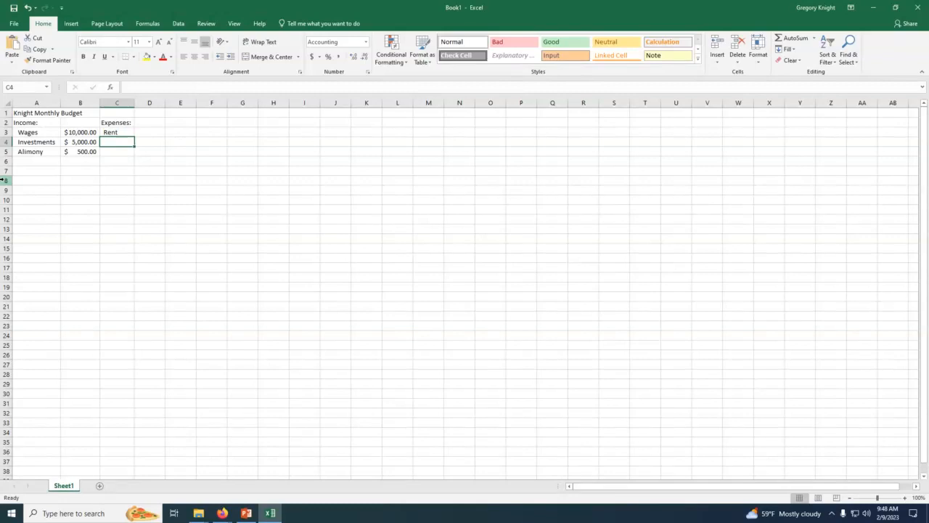
text(Power)
key(Return)
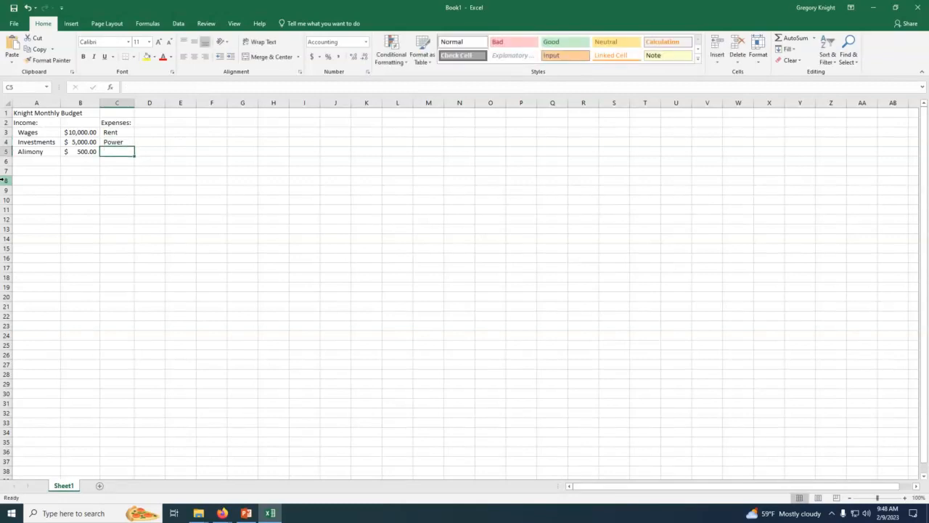
text(Water)
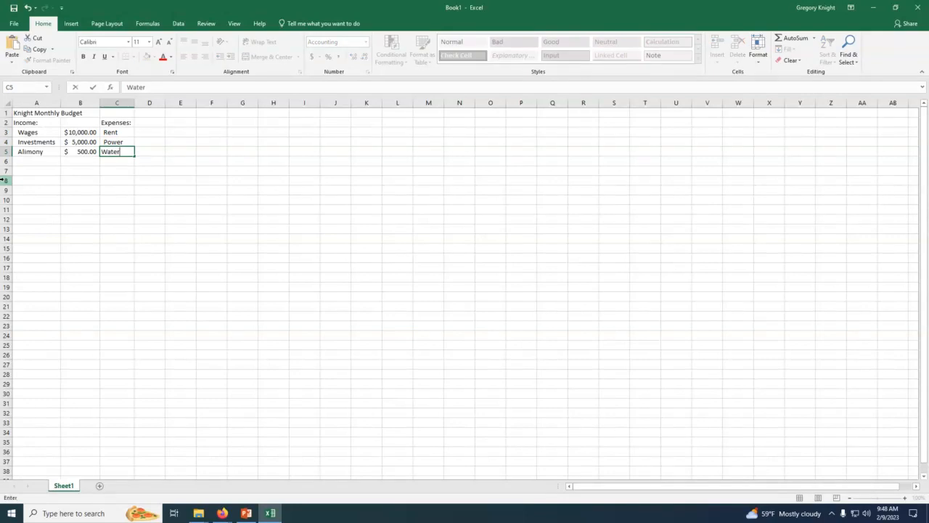
key(Return)
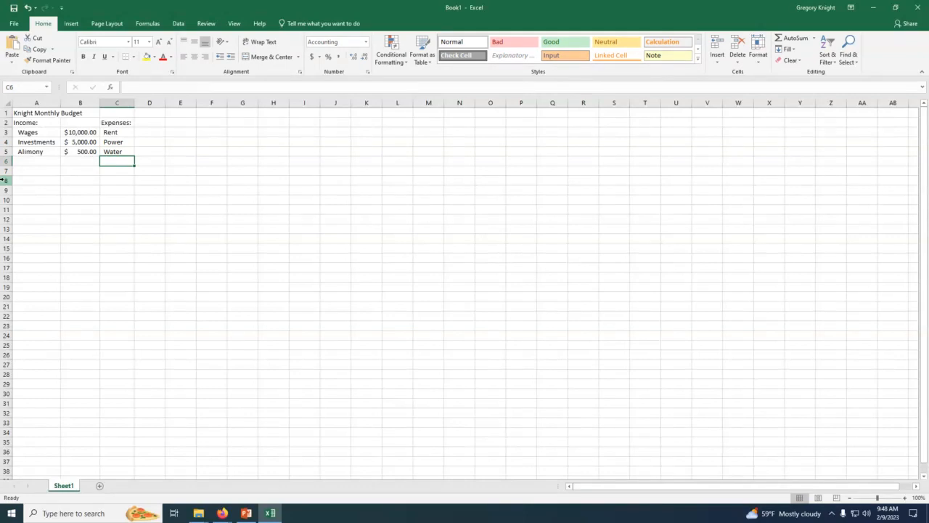
Step: Continue the expense list with Internet, Gas, Medical and Cell Phone in cells C6 to C9
text(In)
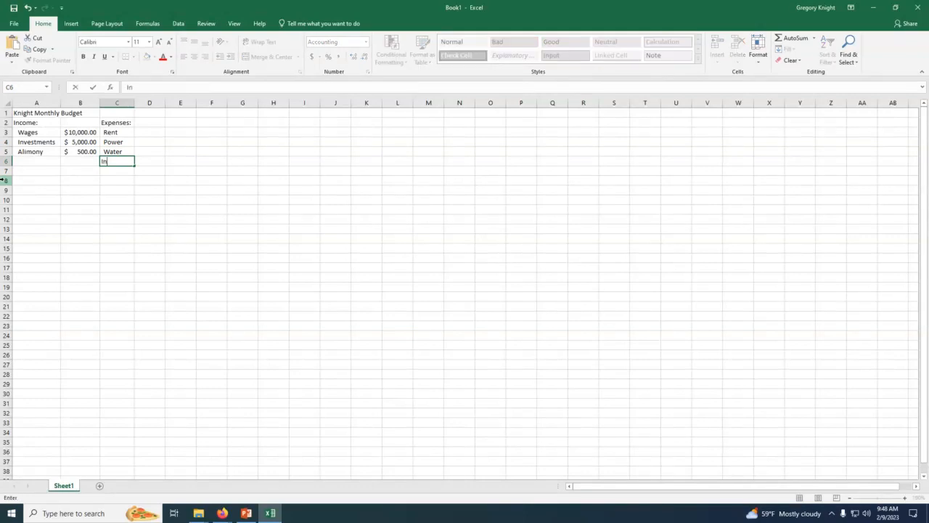
text(ternet)
key(Return)
text(Gas)
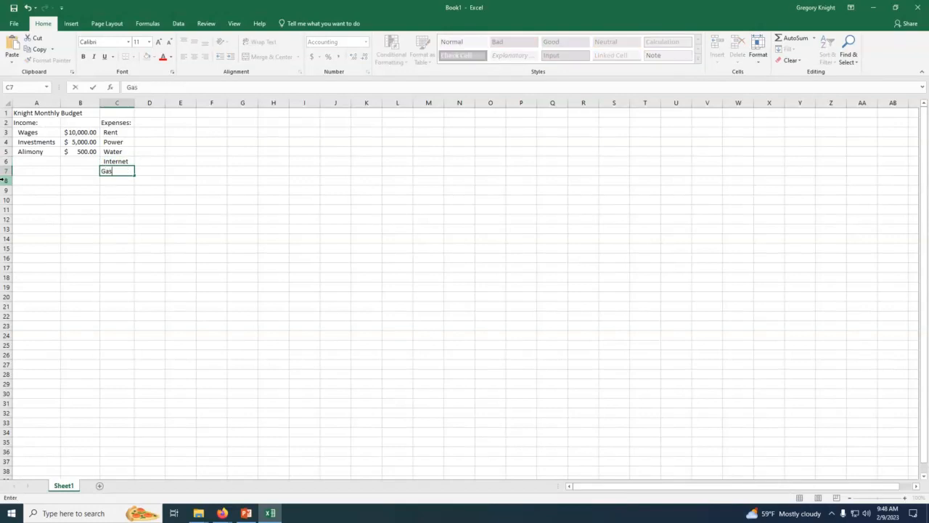
key(Return)
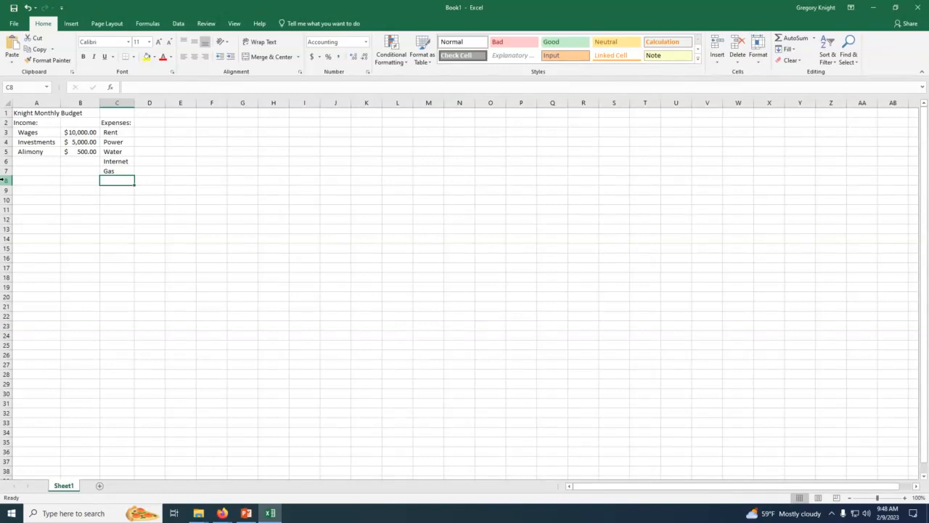
text(Medical)
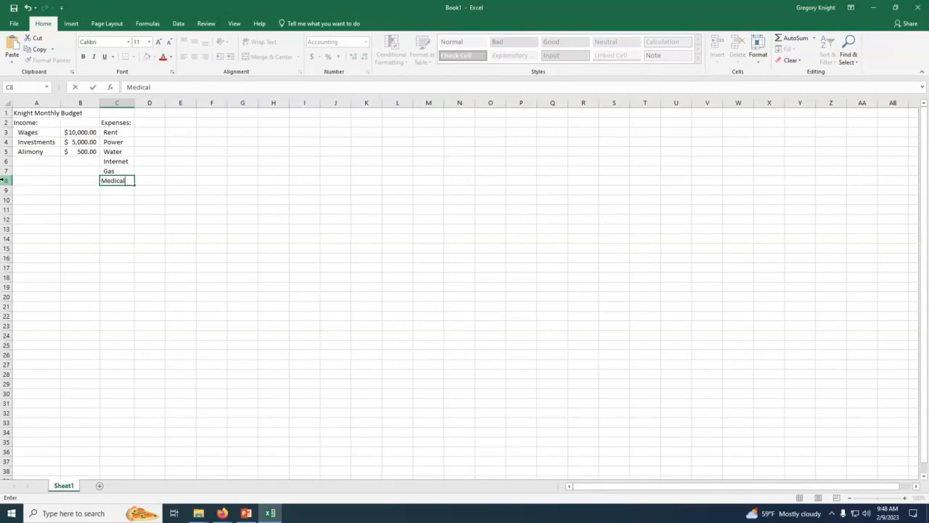
key(Return)
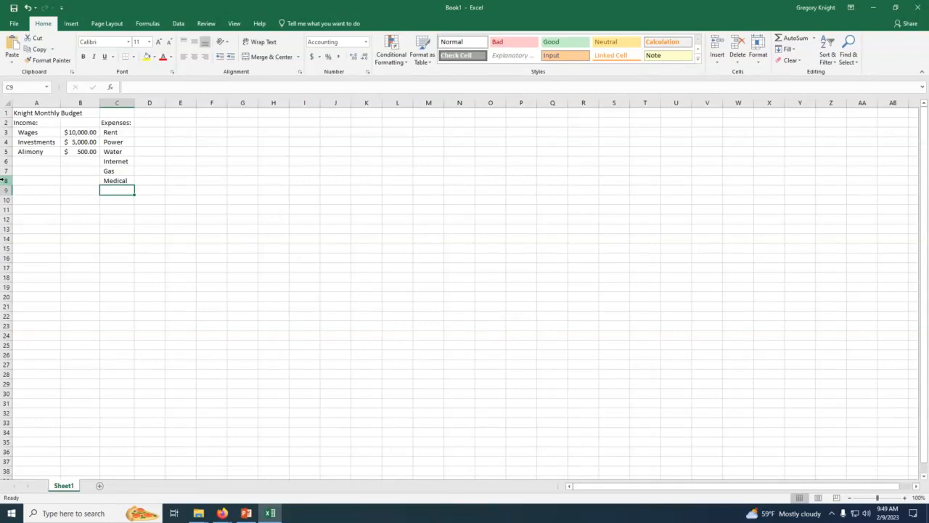
text(Cel)
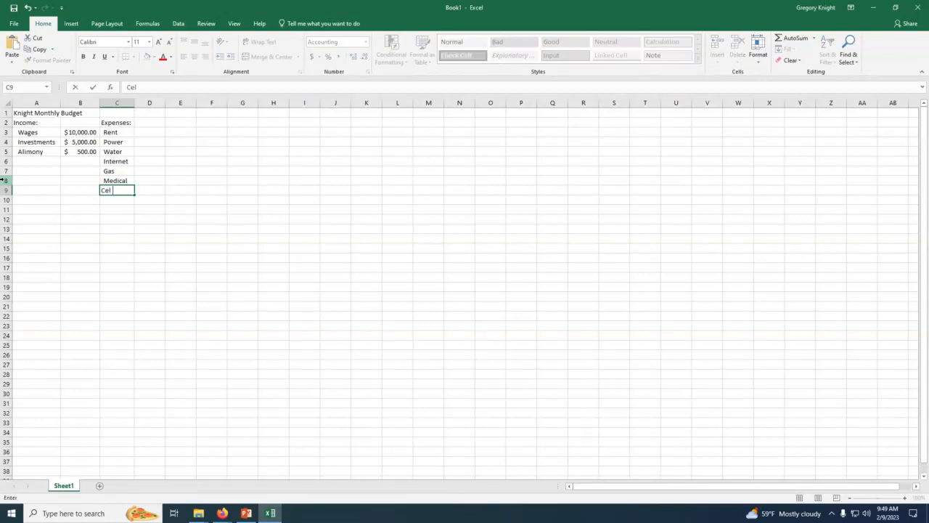
text(l Phone)
key(Return)
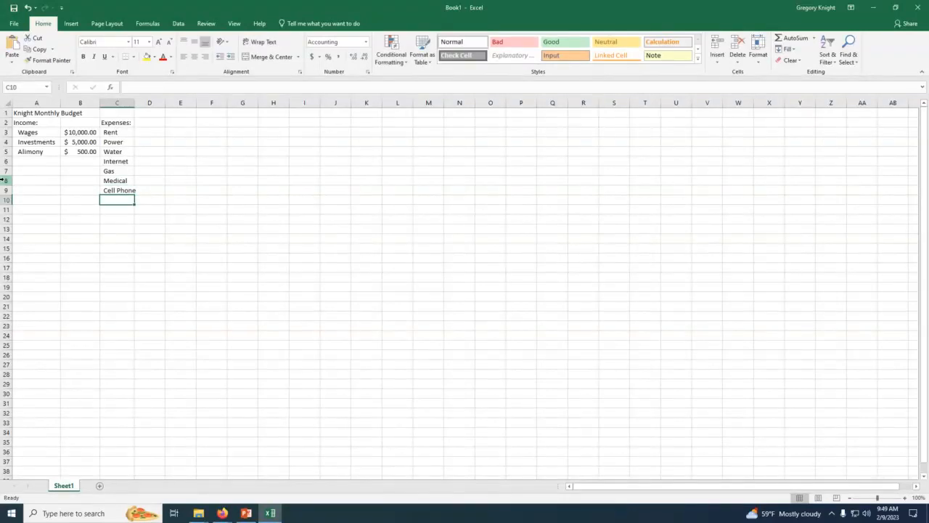
Step: Indent the expense cells C3:C33 by one level and make the Cell Phone cell C9 active
drag(111, 132, 123, 423)
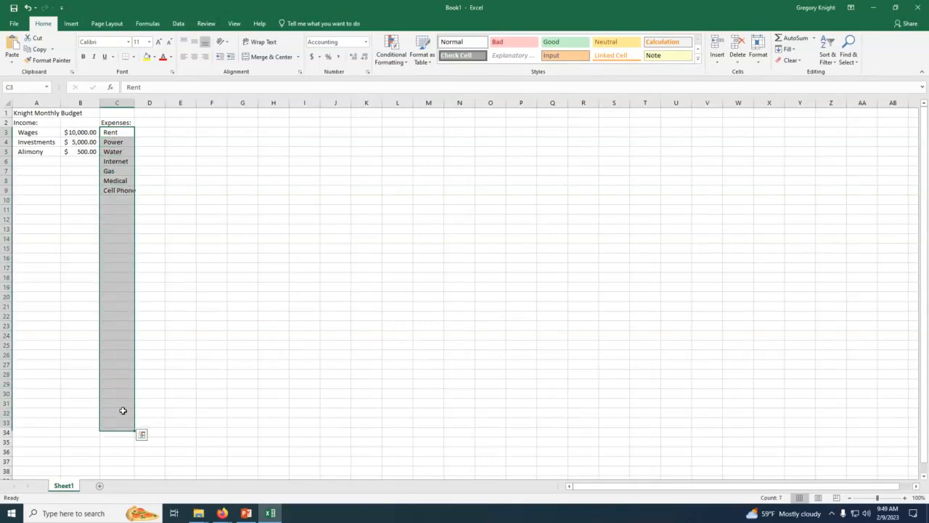
click(232, 57)
click(181, 170)
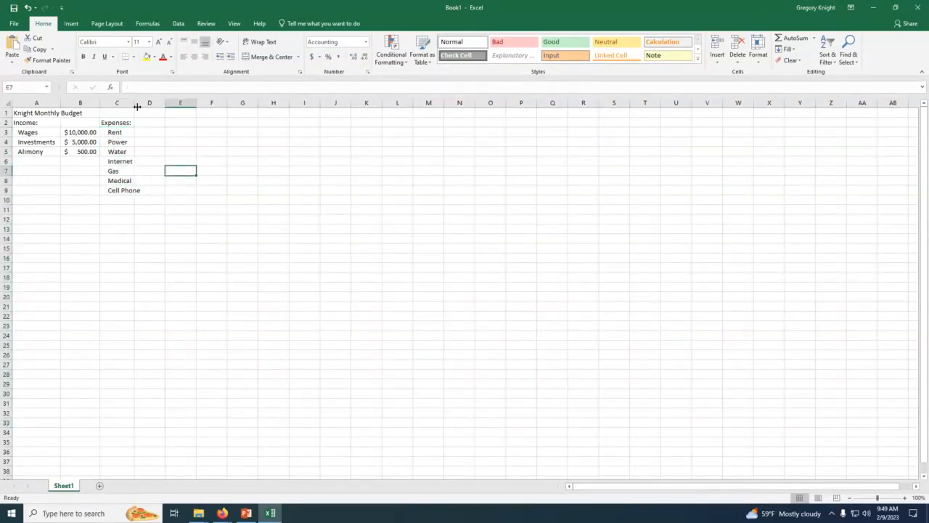
click(114, 182)
click(116, 191)
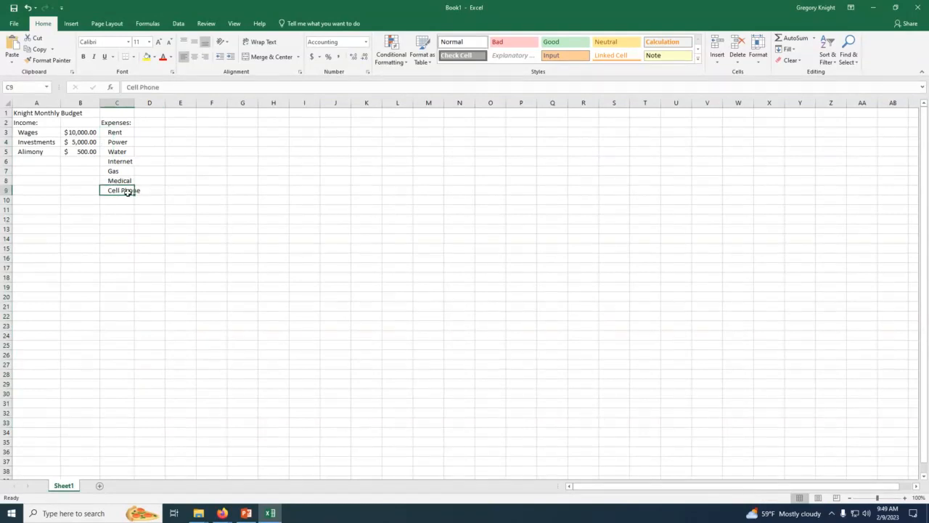
Step: AutoFit column C to the width of its longest expense label and make cell C9 active
double_click(135, 103)
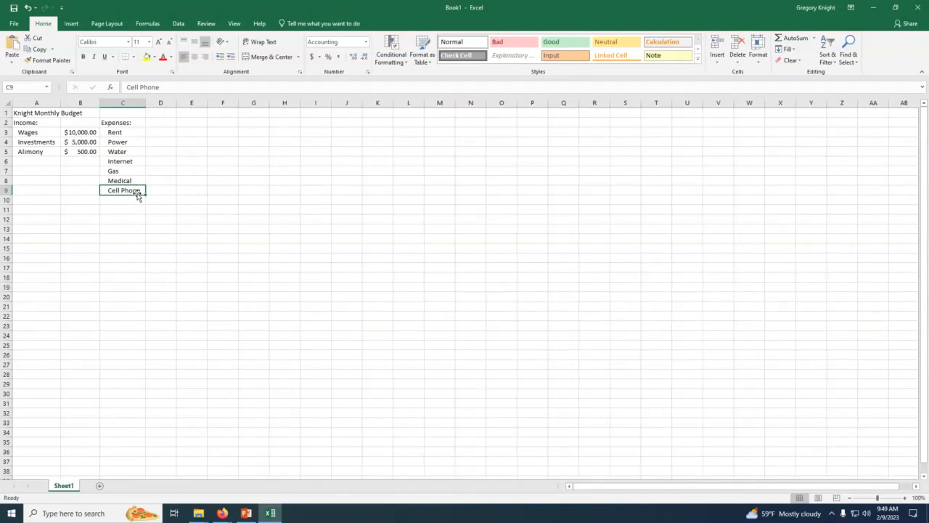
drag(116, 132, 128, 342)
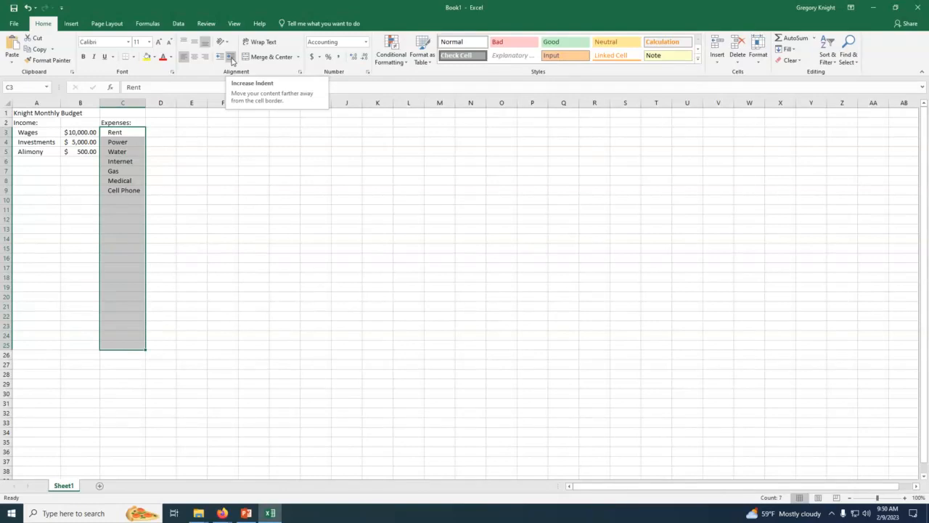
click(120, 133)
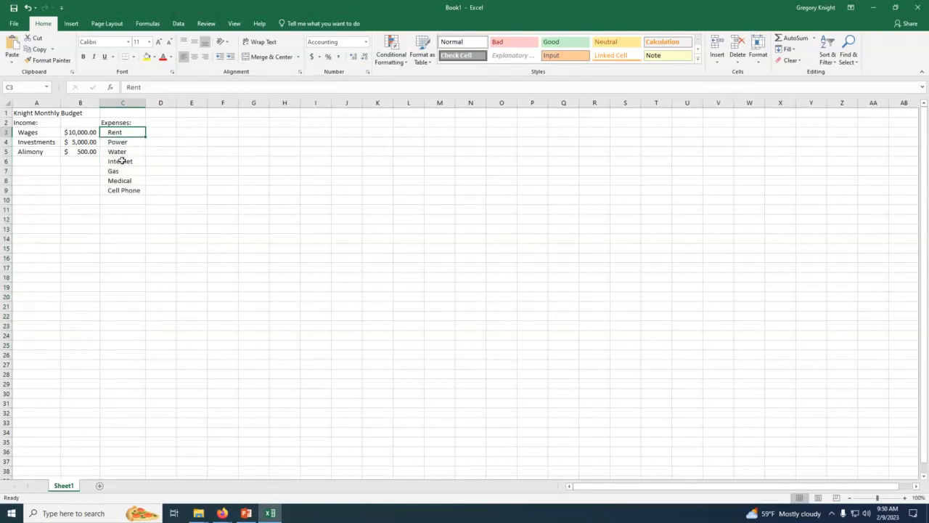
click(134, 194)
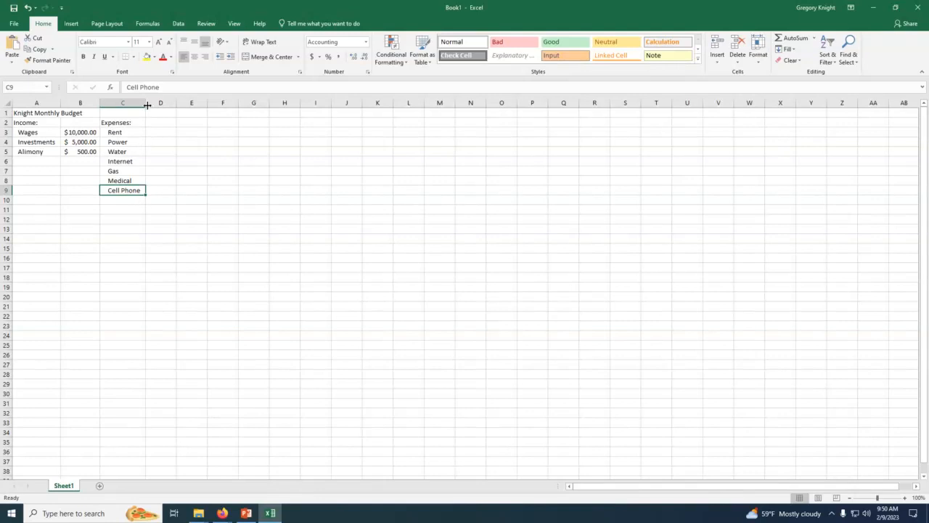
Step: Narrow column C below the width of the Cell Phone label, and AutoFit the column again
drag(145, 103, 137, 103)
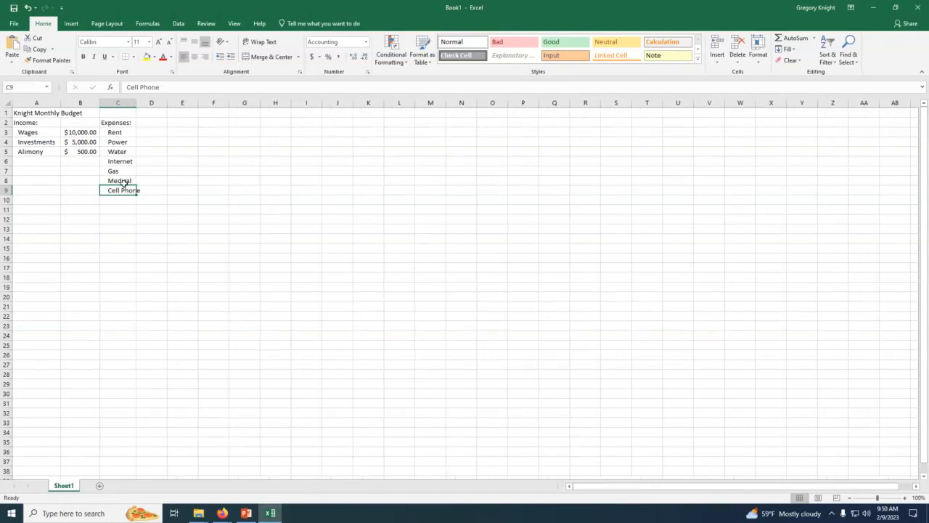
click(117, 208)
click(118, 190)
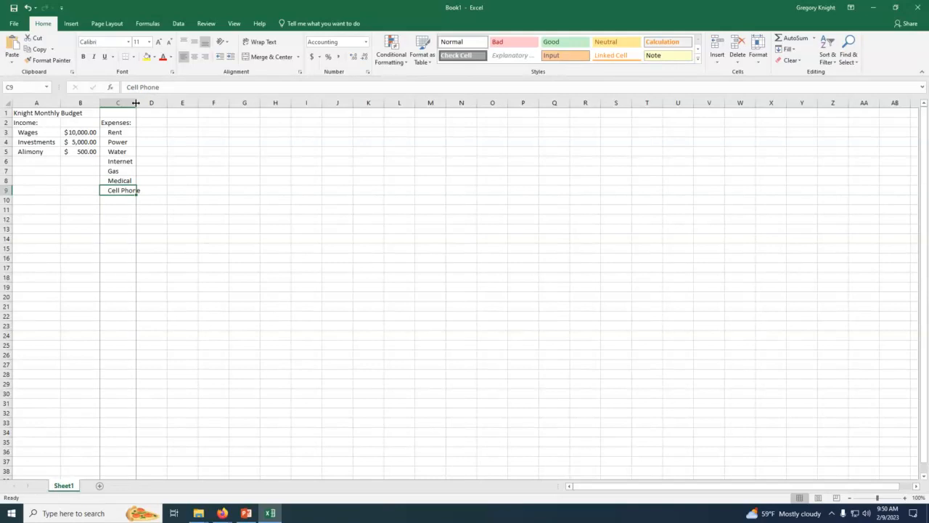
double_click(135, 103)
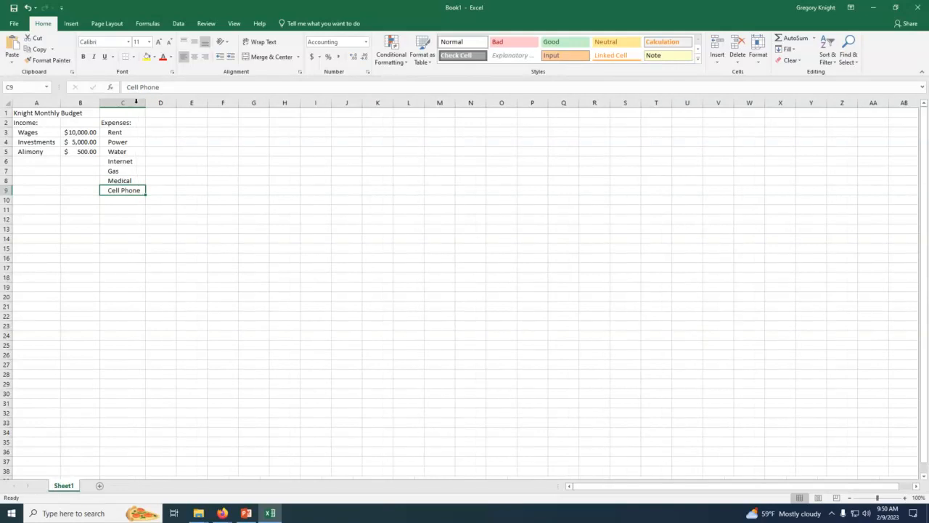
Step: Add the expense labels Car in C10 and Car Insurance in C11
click(116, 203)
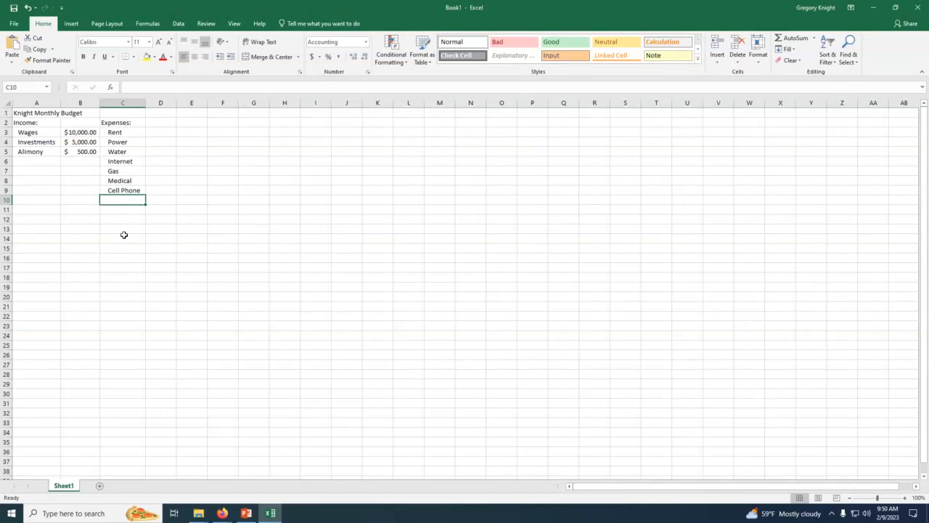
text(Car)
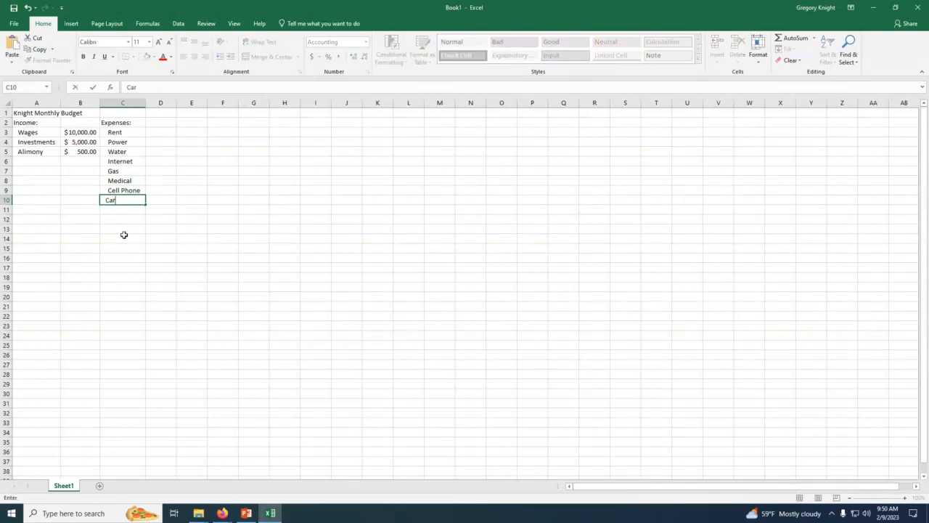
key(Return)
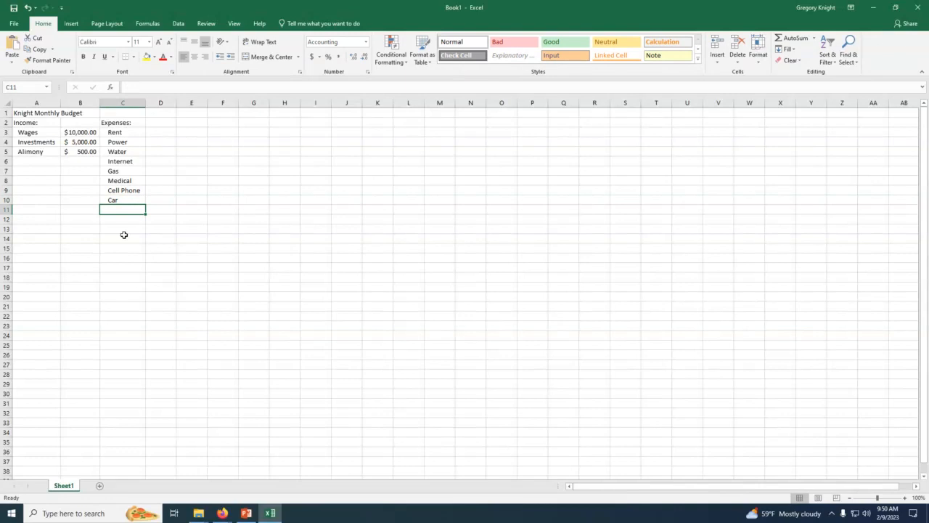
text(Car In)
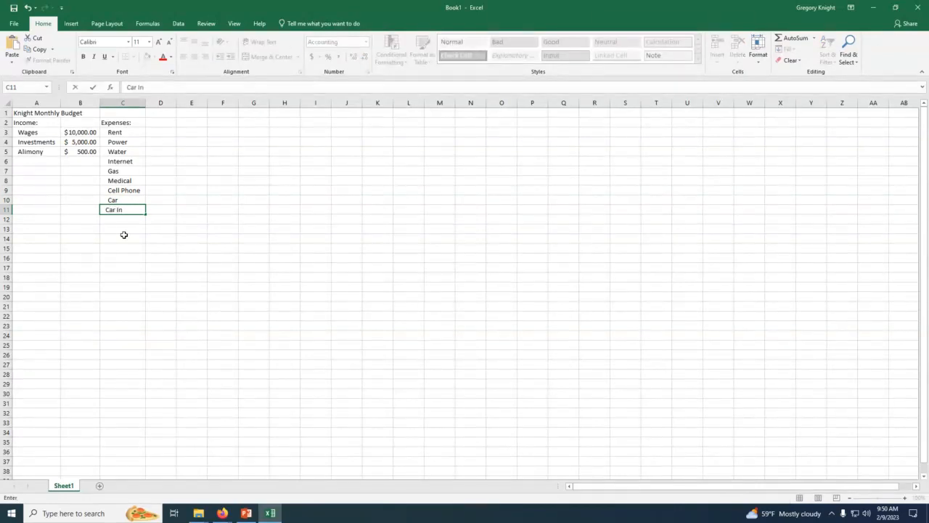
text(surance)
key(Return)
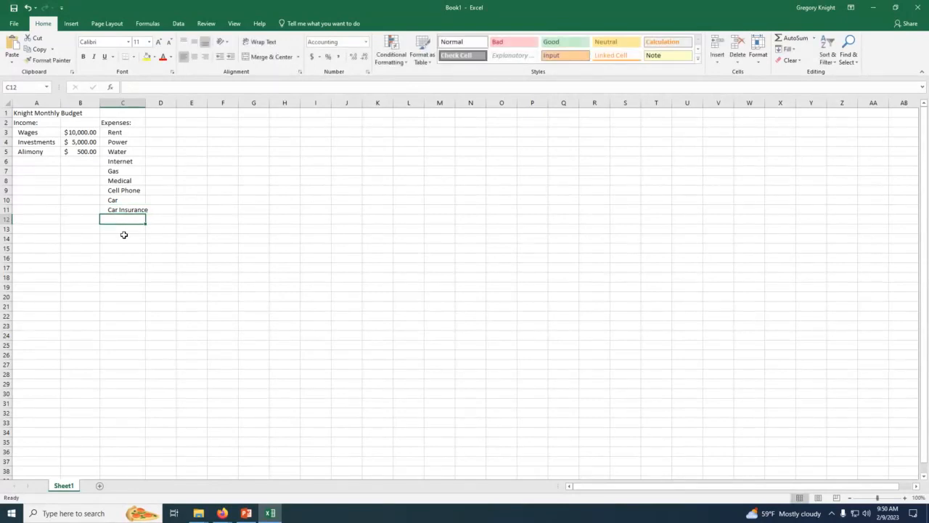
Step: Add the expense label Fuel with a capital F in cell C12
text(fuel)
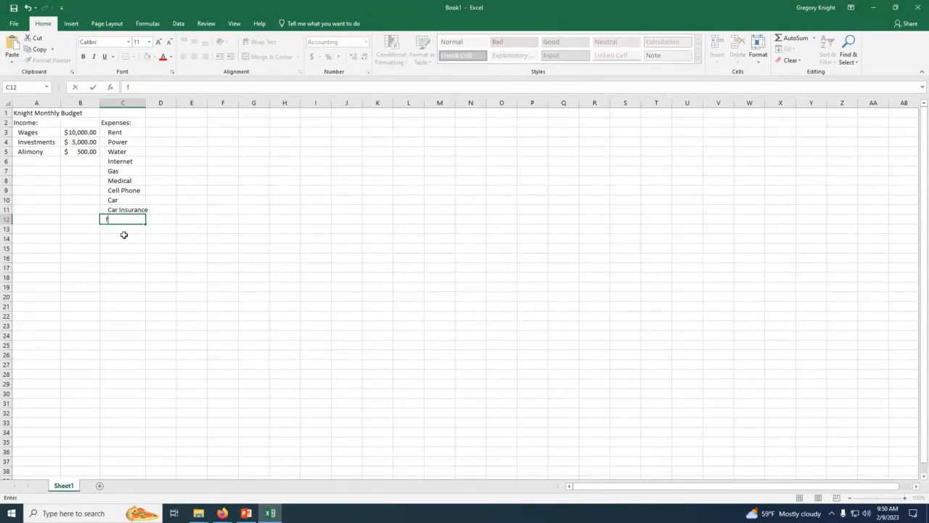
key(BackSpace)
key(BackSpace)
key(BackSpace)
key(BackSpace)
text(fuel)
key(Return)
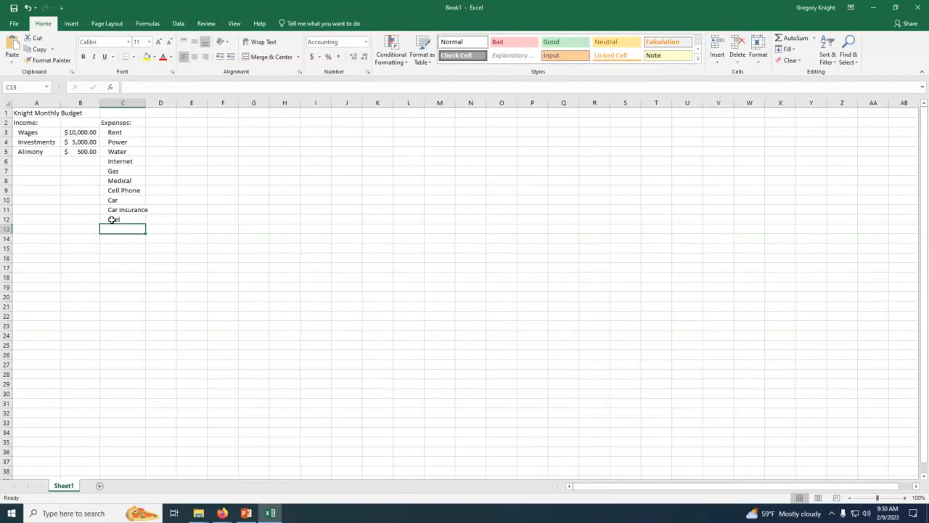
double_click(110, 219)
key(BackSpace)
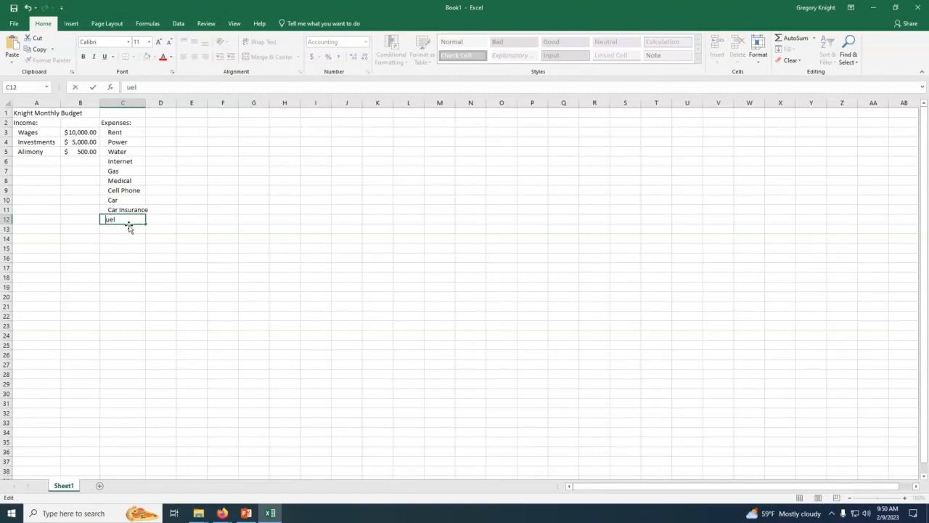
text(F)
key(Return)
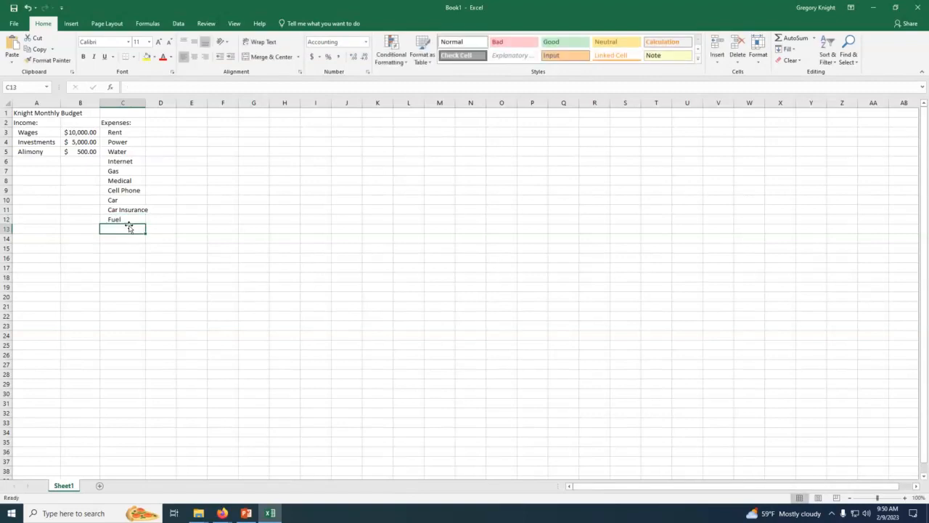
Step: Add the expense label Car Maintenance in C13 and widen column C to fit it
text(Ca)
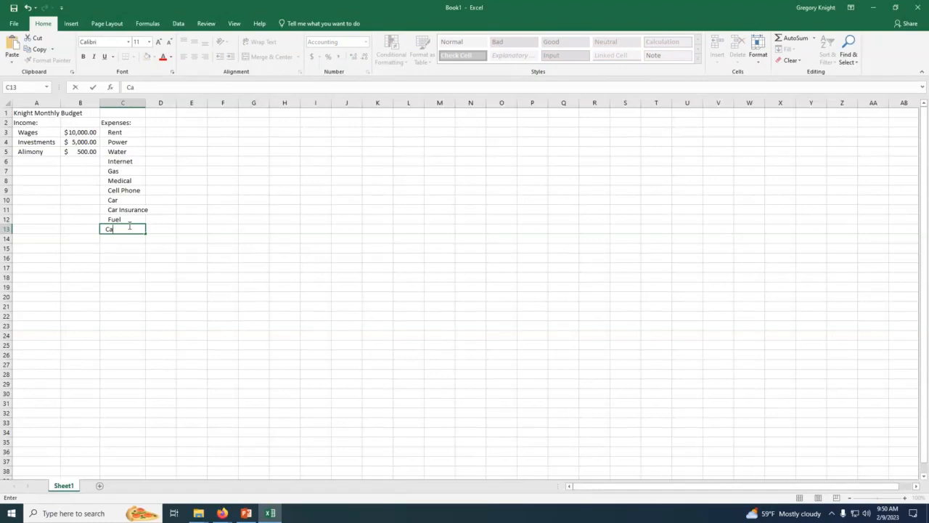
text(r Maintenance)
key(Return)
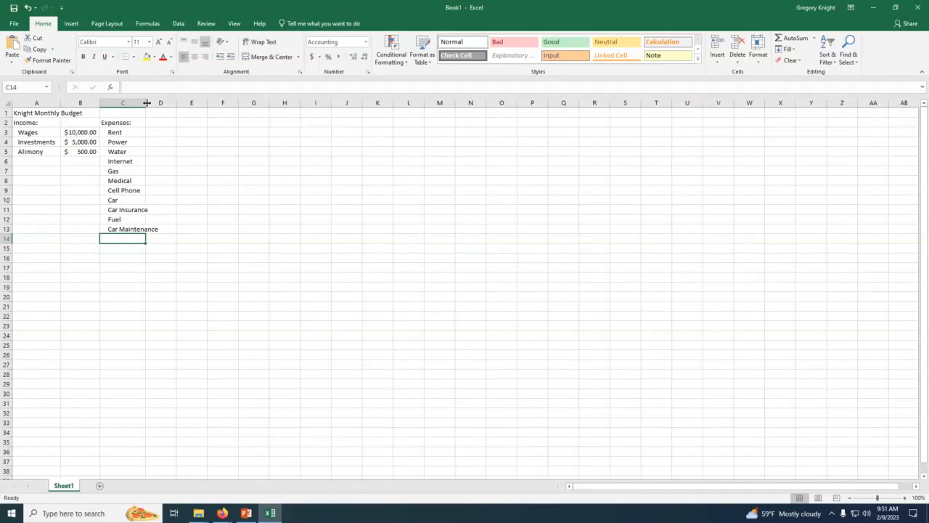
drag(146, 103, 164, 103)
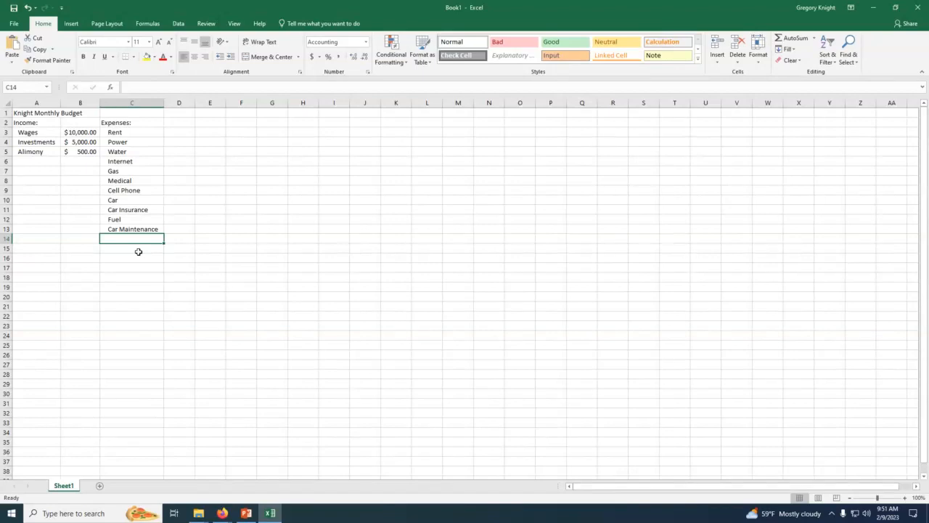
Step: Enter Food as the expense label in cell C14
text(Gr)
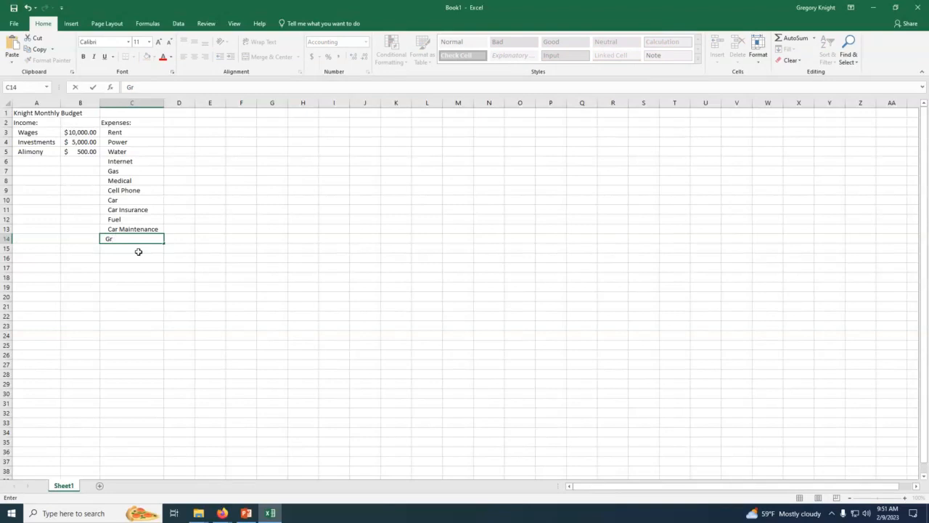
text(ocerie)
key(BackSpace)
key(BackSpace)
key(BackSpace)
key(BackSpace)
key(BackSpace)
key(BackSpace)
key(BackSpace)
key(BackSpace)
text(Fuel)
key(BackSpace)
key(BackSpace)
key(BackSpace)
text(ood)
key(Return)
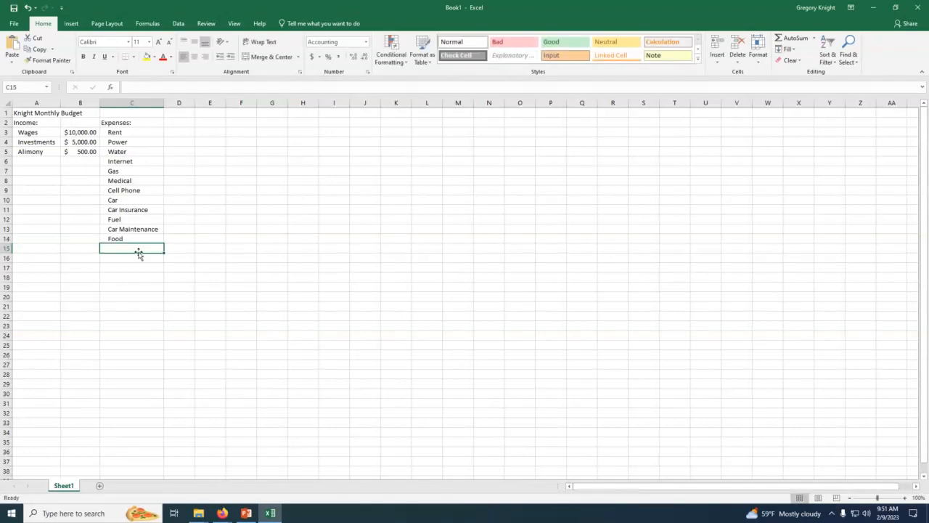
Step: Replace the label in C14 with Groceries and add School in C15
key(Up)
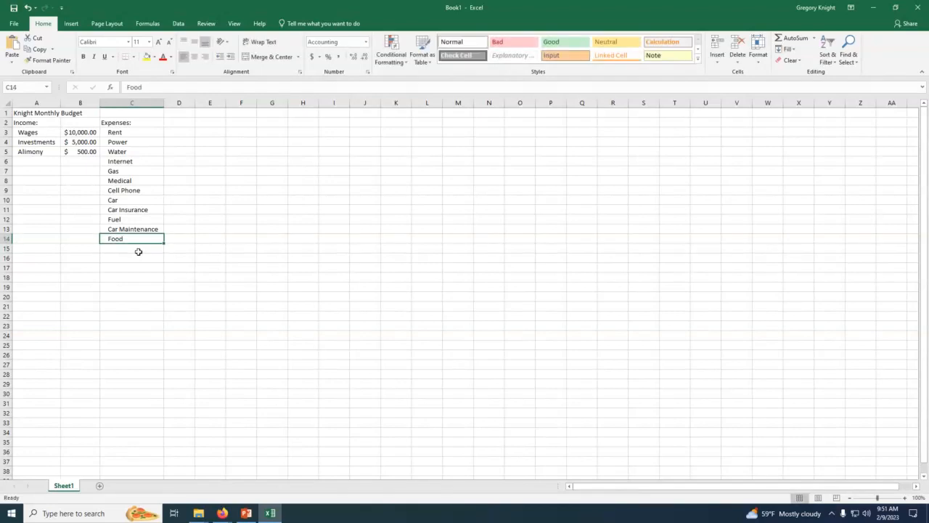
text(Groceries)
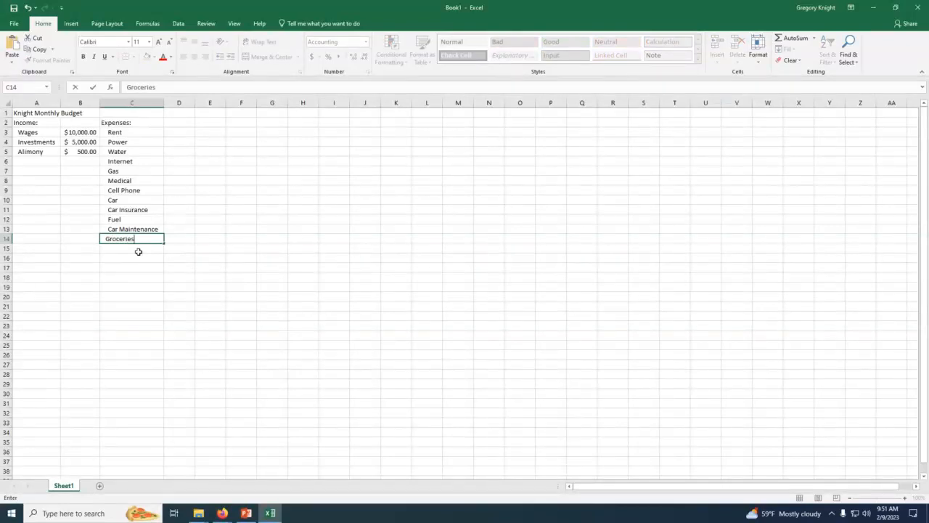
key(Return)
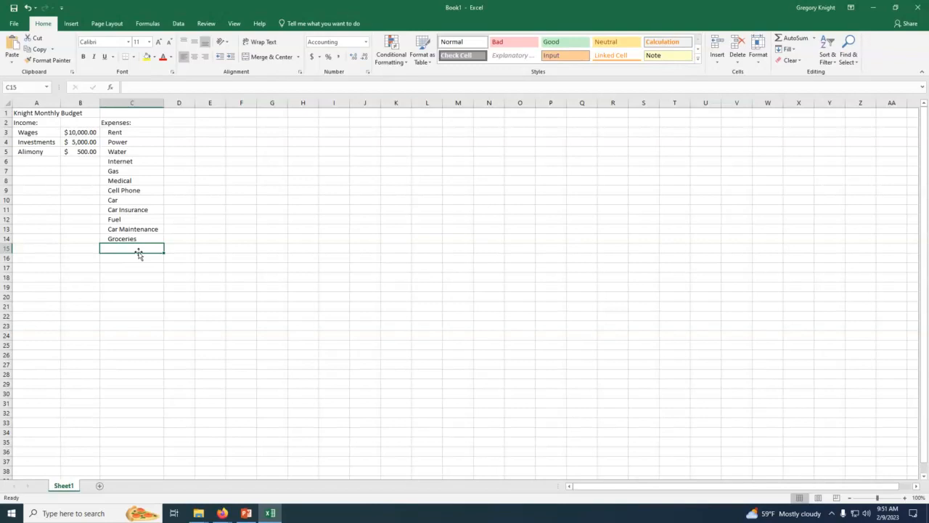
text(School)
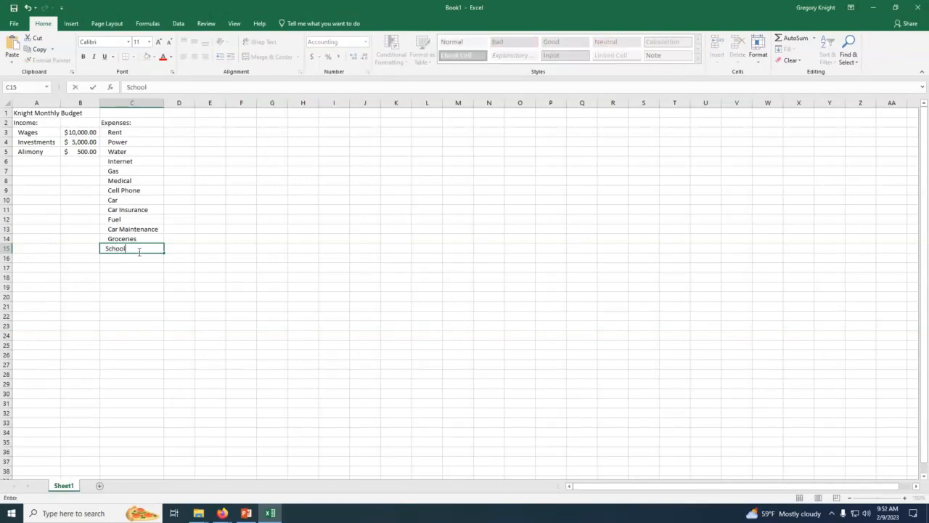
key(Return)
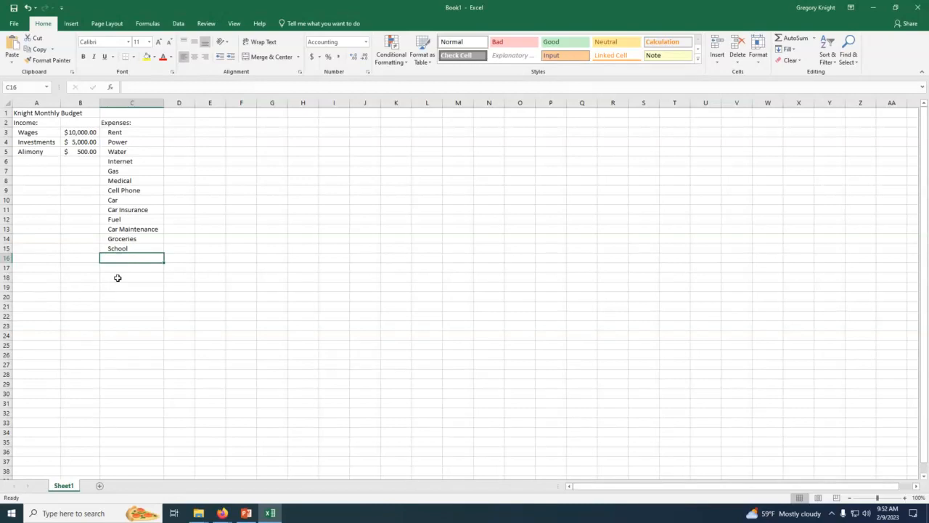
Step: Add the expense labels Pet Food in C16 and Pet Care in C17
text(Pet)
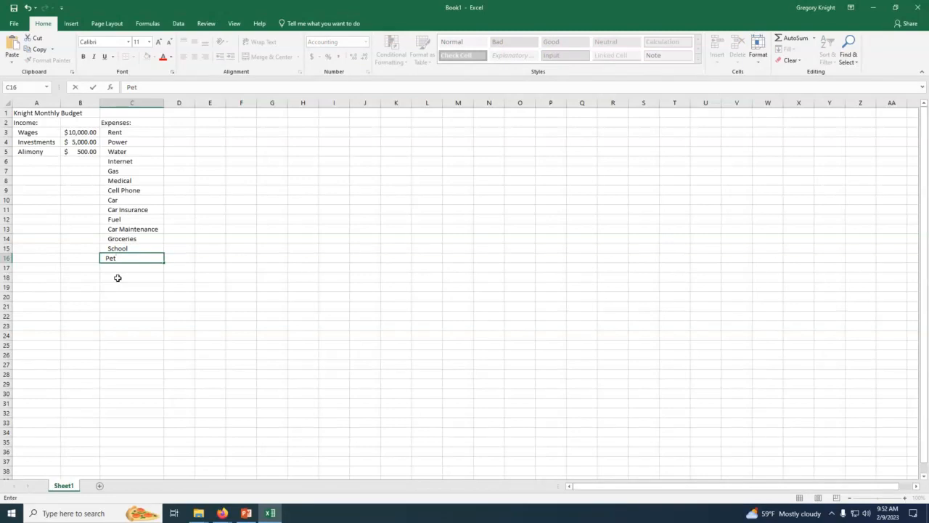
key(Return)
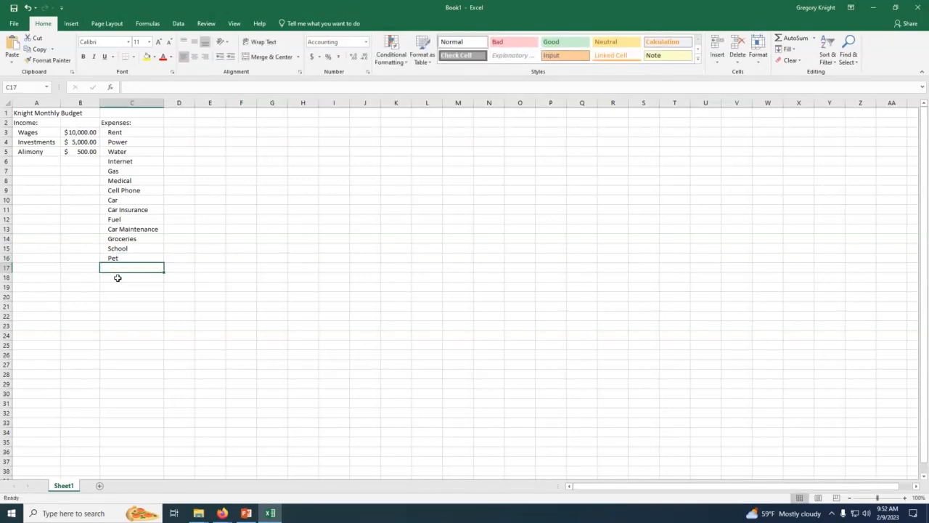
double_click(125, 260)
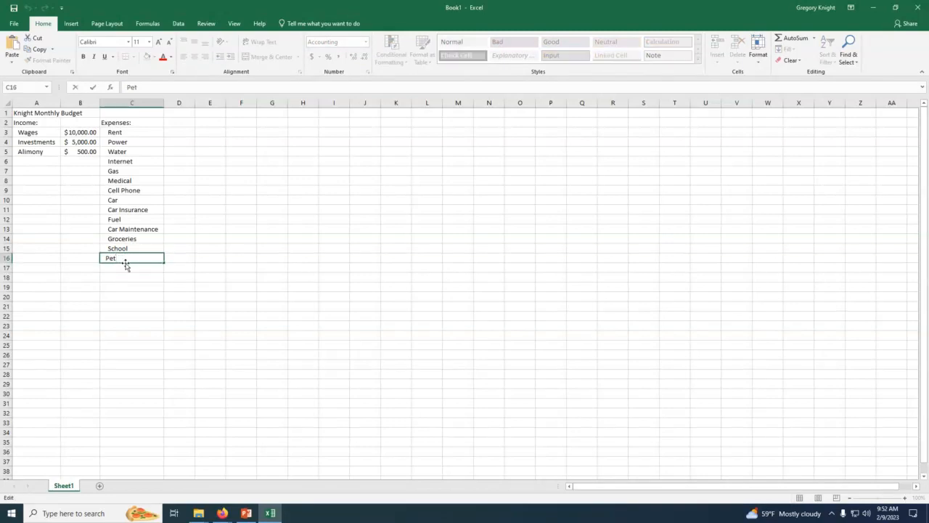
text(Food)
key(Return)
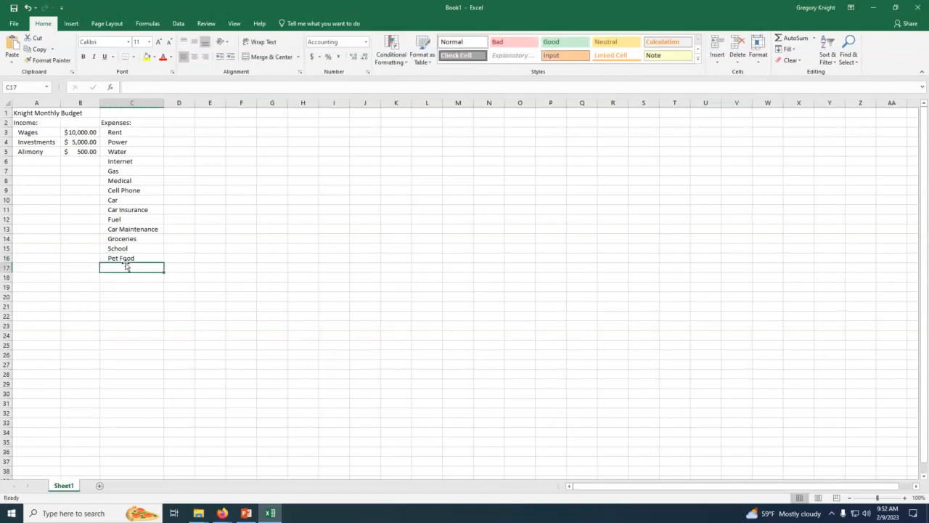
text(Pet )
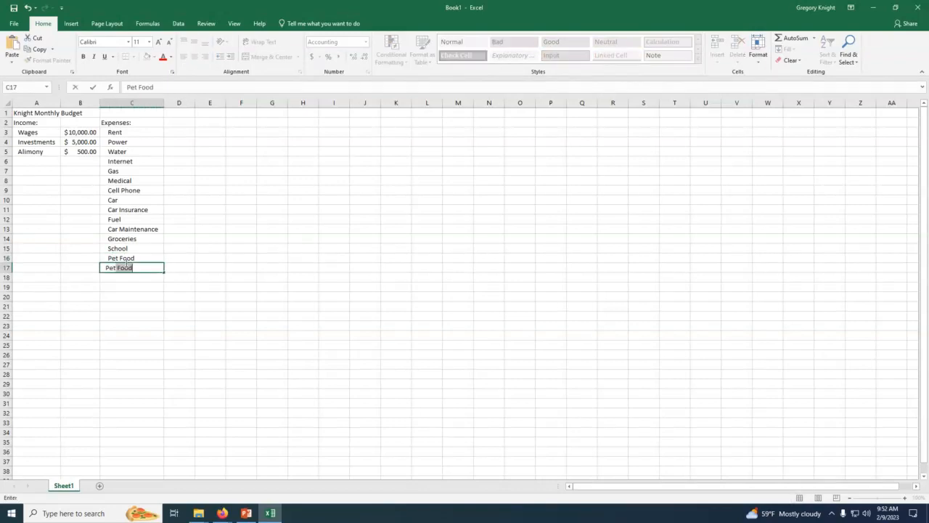
text(Care)
key(Return)
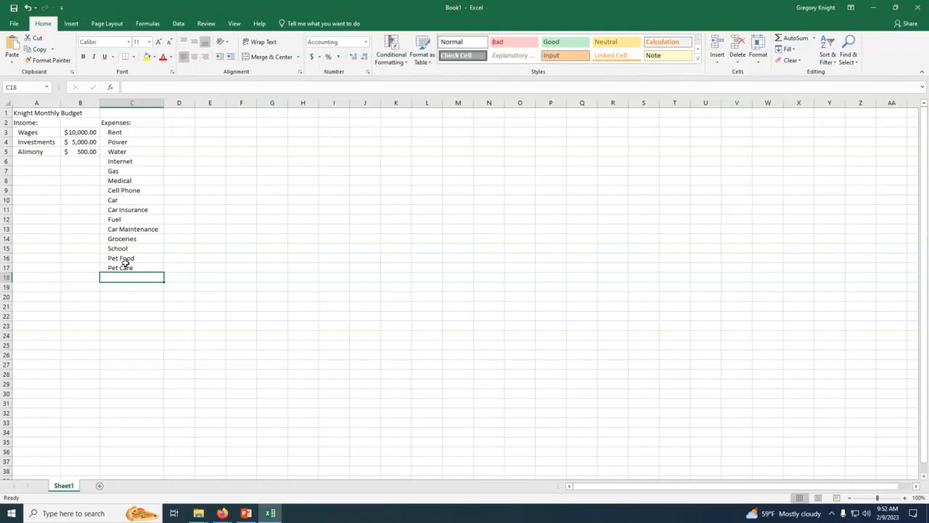
Step: Add the expense labels Entertainment in C18, Vacation in C19 and Savings in C20
text(Enter)
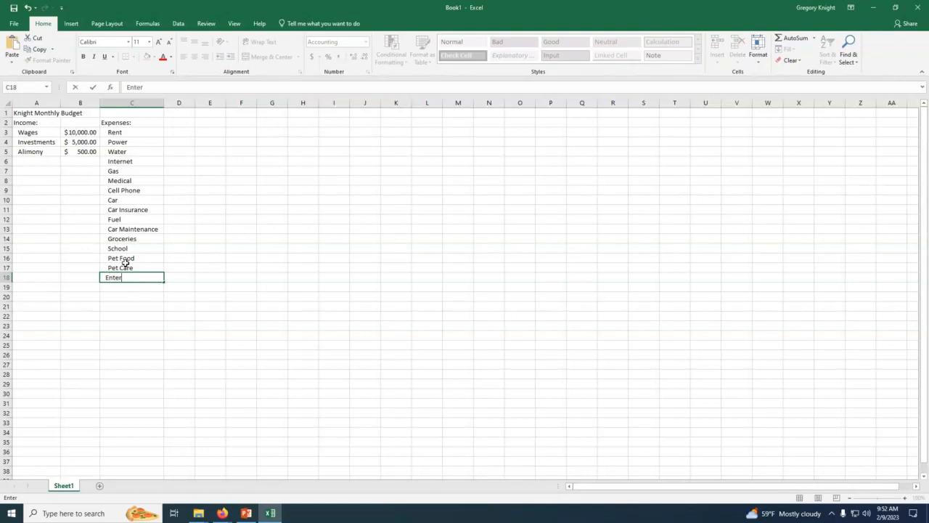
text(tainment)
key(Return)
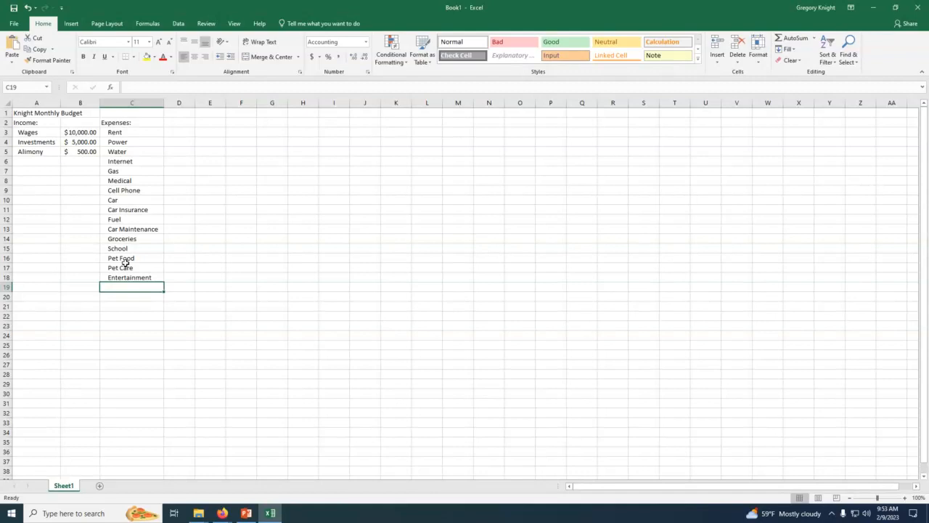
text(Vacatio)
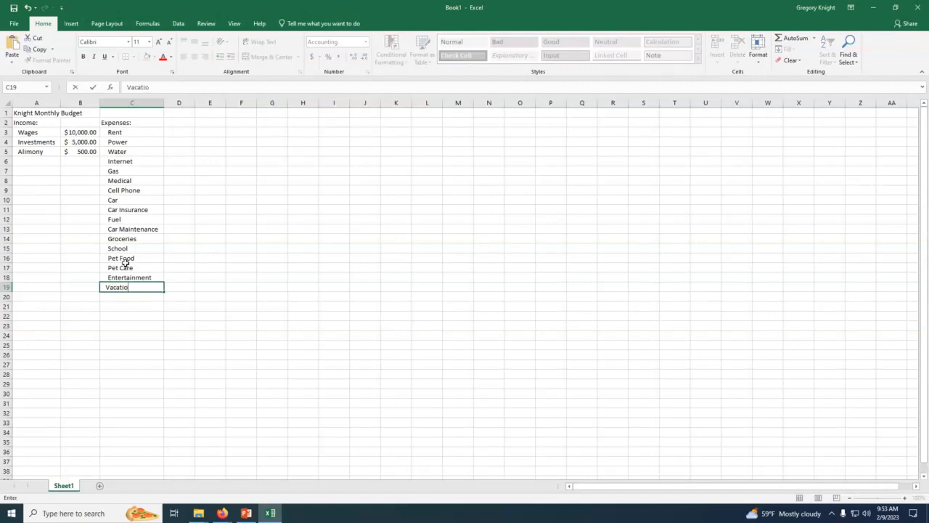
text(n)
key(Return)
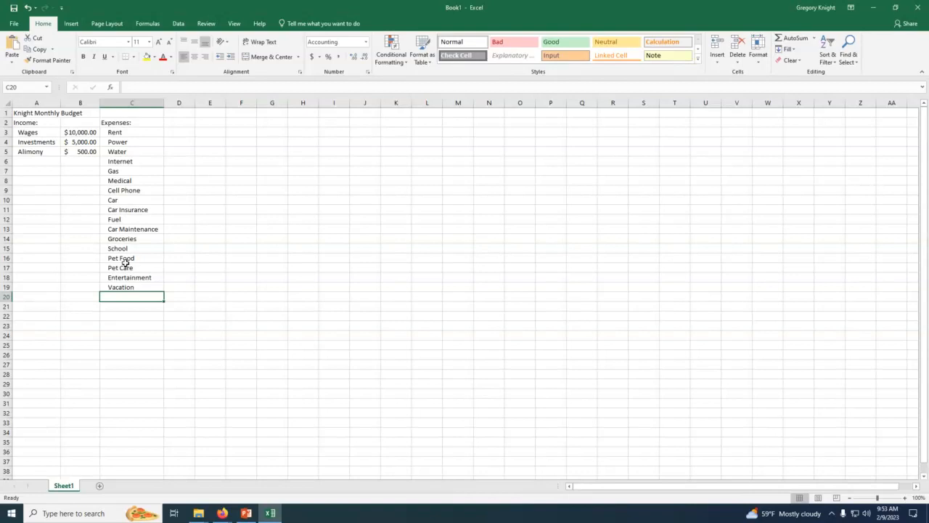
text(Savings)
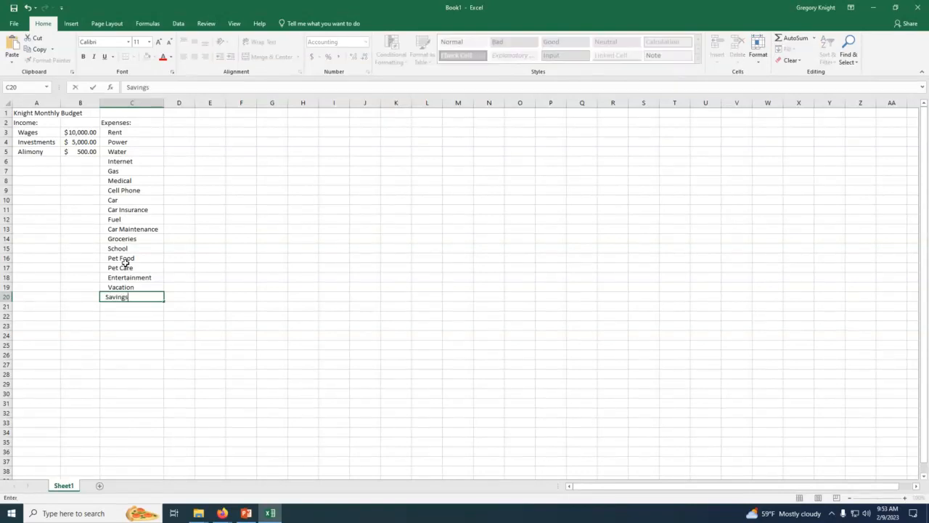
key(Return)
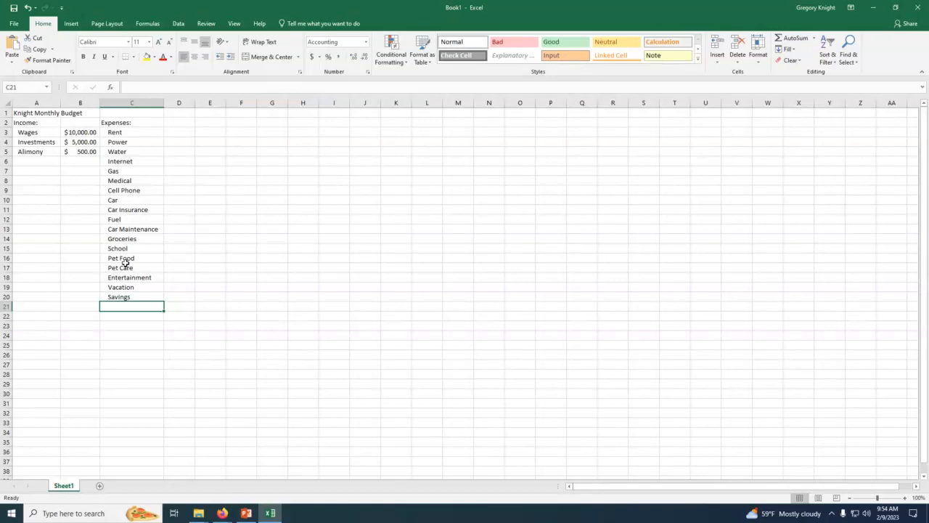
Step: Enter the expense amounts 1100 for Rent in D3 and 200 for Power in D4
click(179, 134)
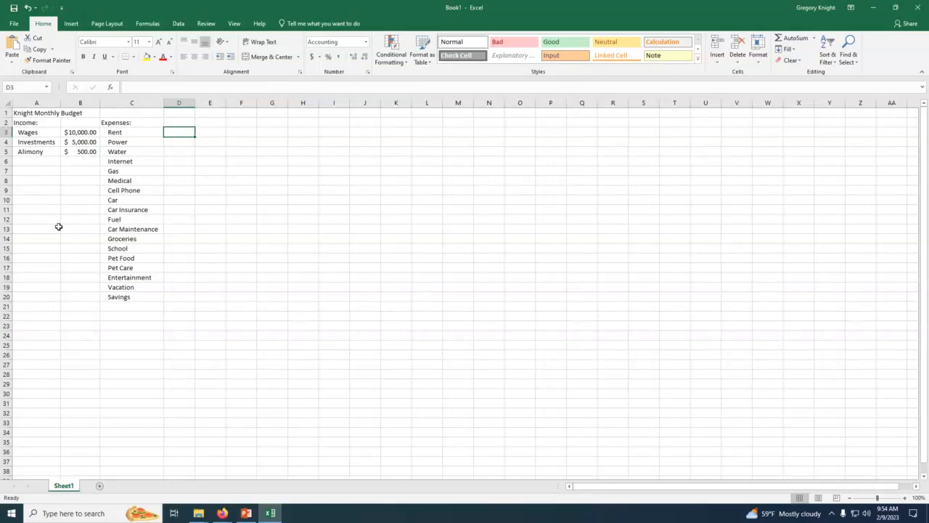
text(1100)
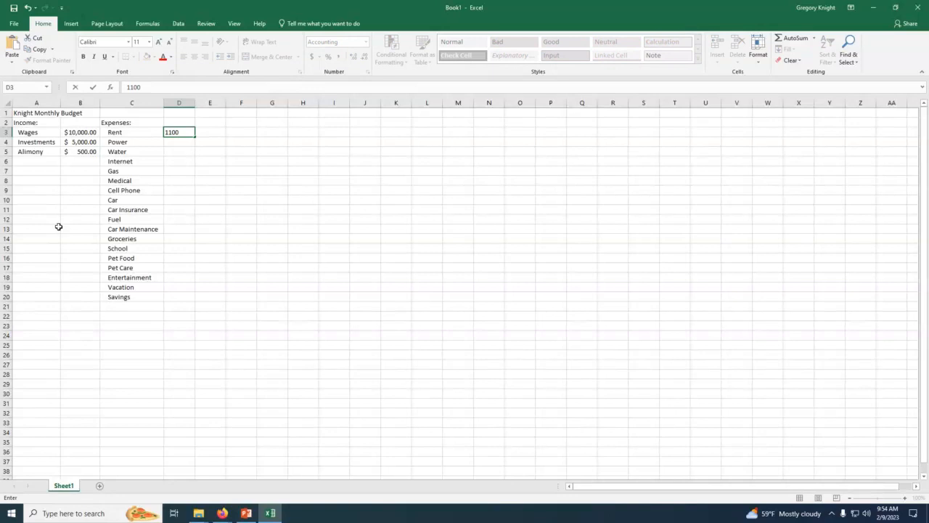
key(Return)
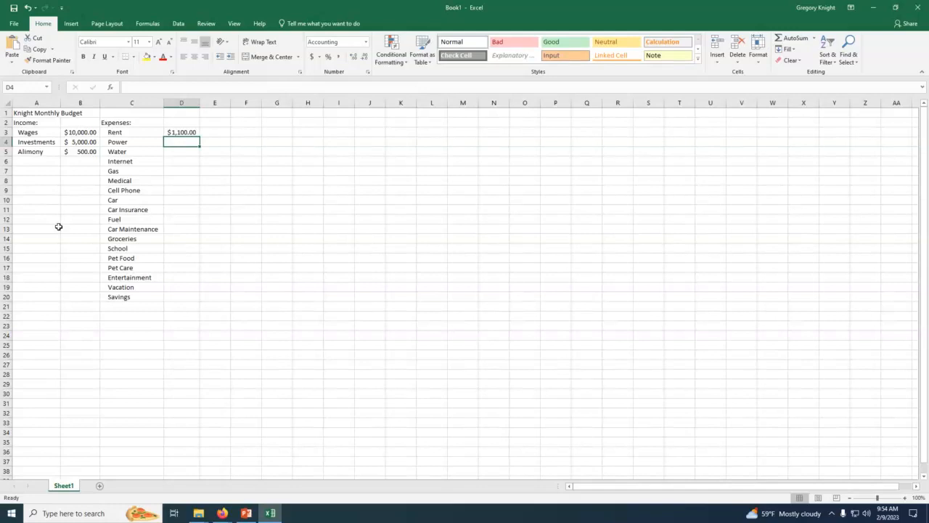
text(200)
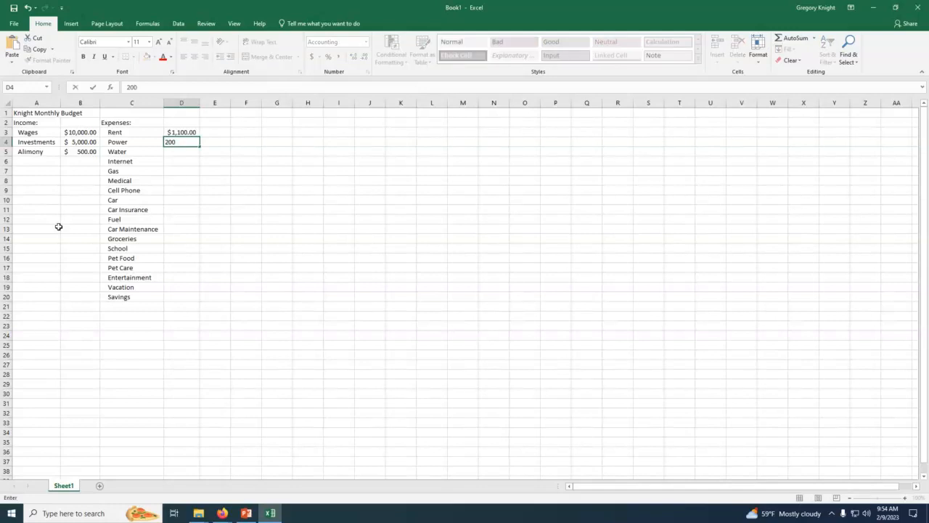
key(Return)
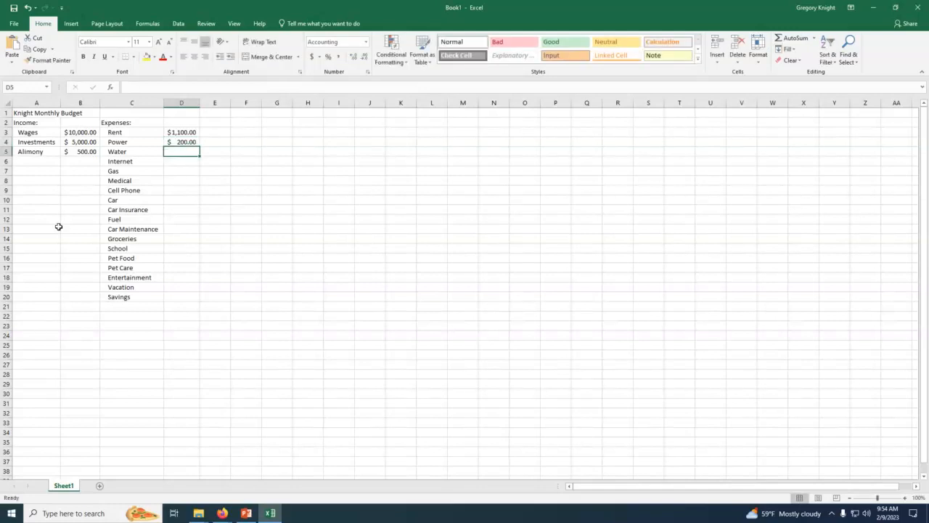
key(Up)
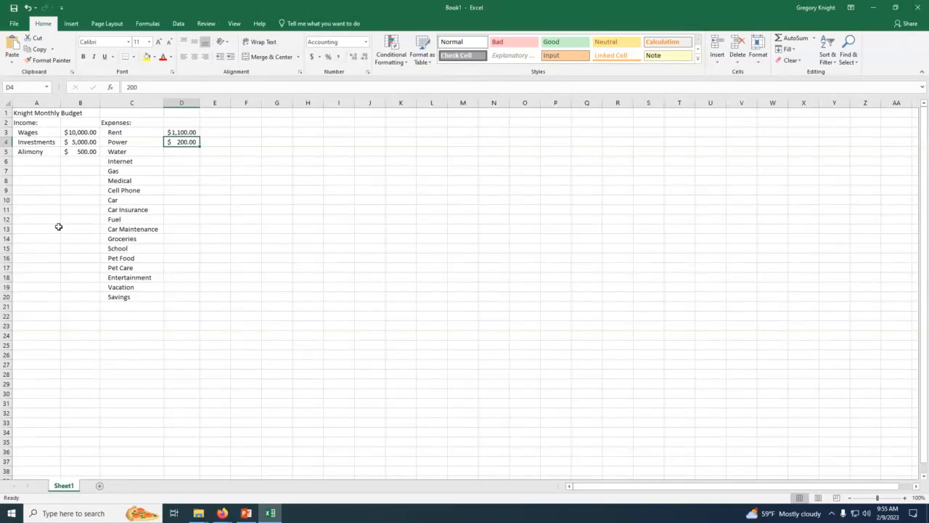
key(Return)
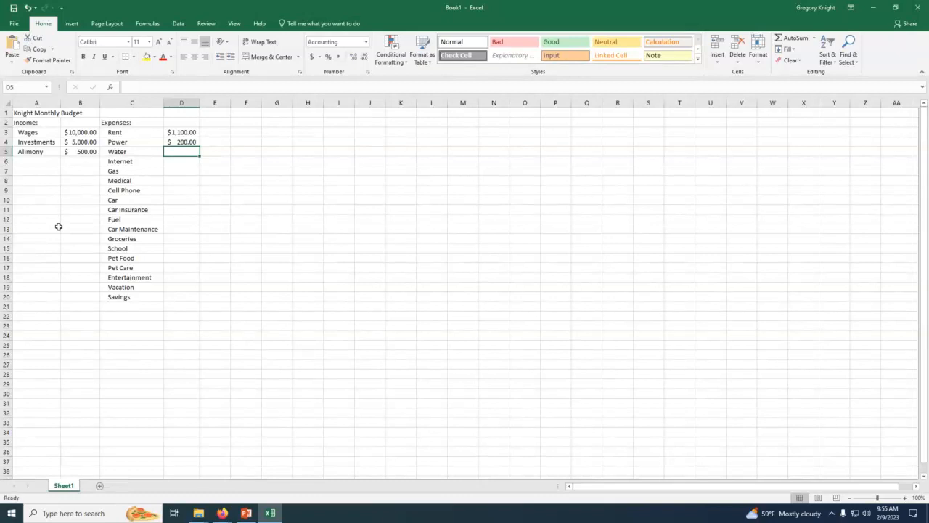
Step: Enter the expense amounts 70 for Water in D5 and 100 for Internet in D6
text(70)
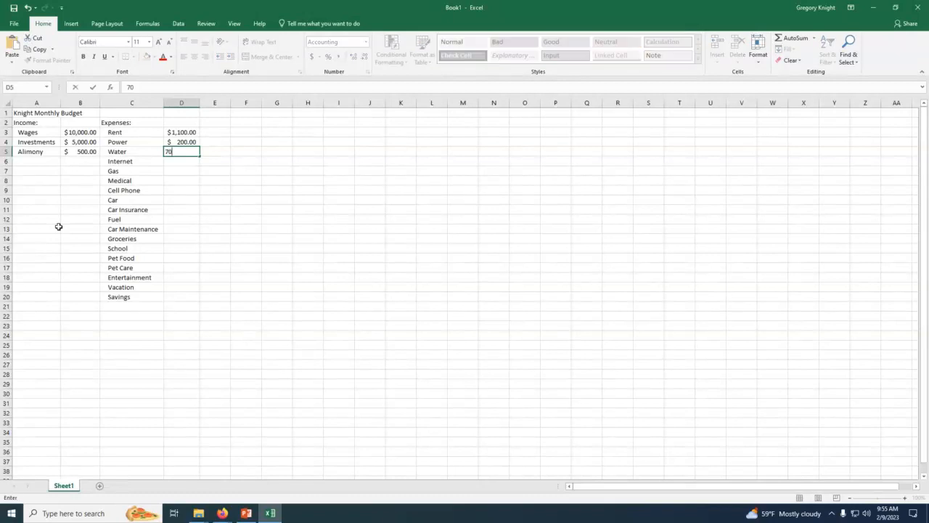
key(Return)
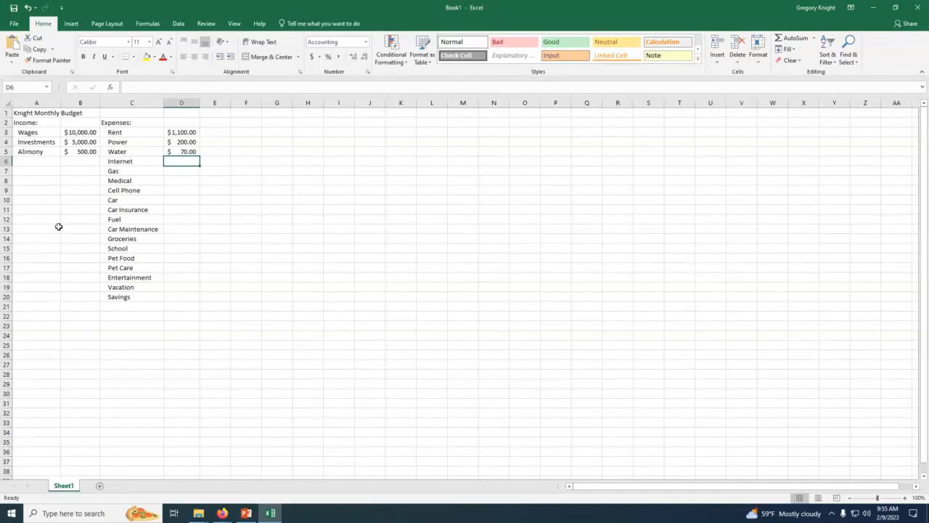
text(100)
key(Return)
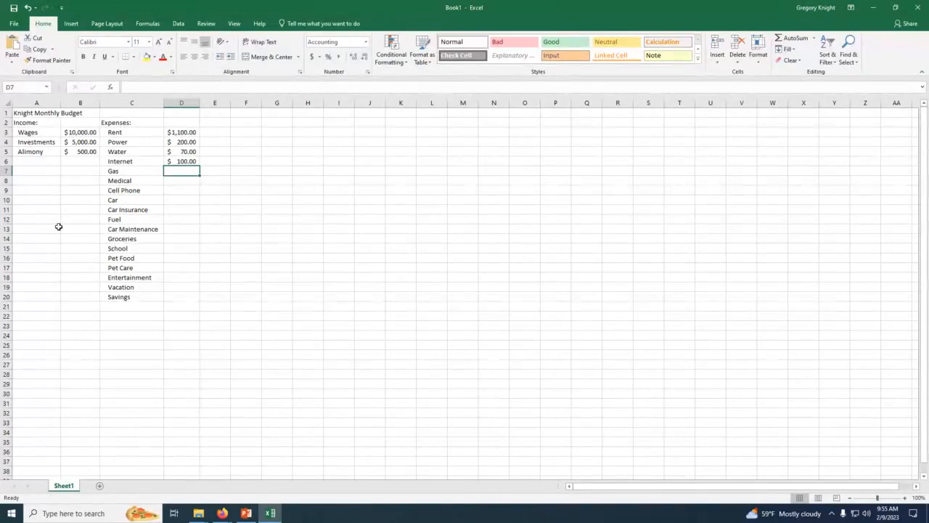
Step: Enter 75 as the Gas amount in D7, then replace it with 60
text(75)
key(Return)
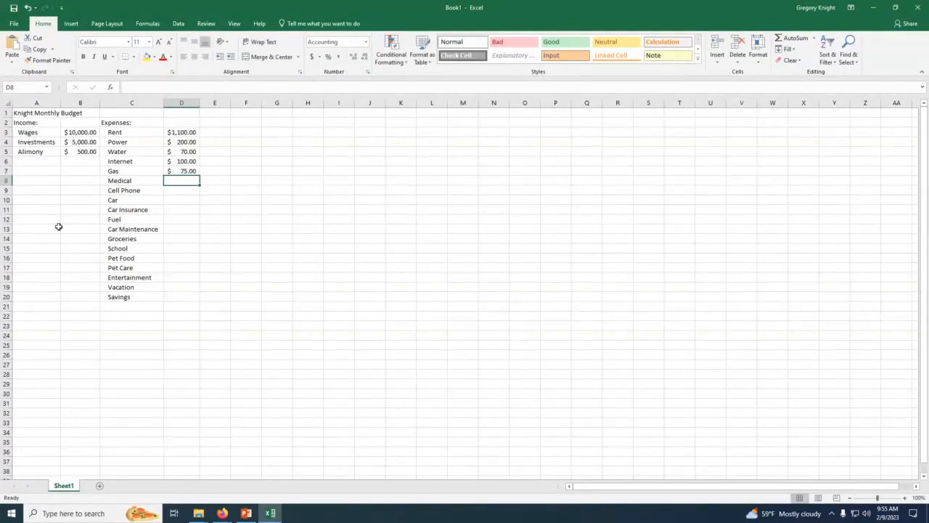
key(Up)
text(60)
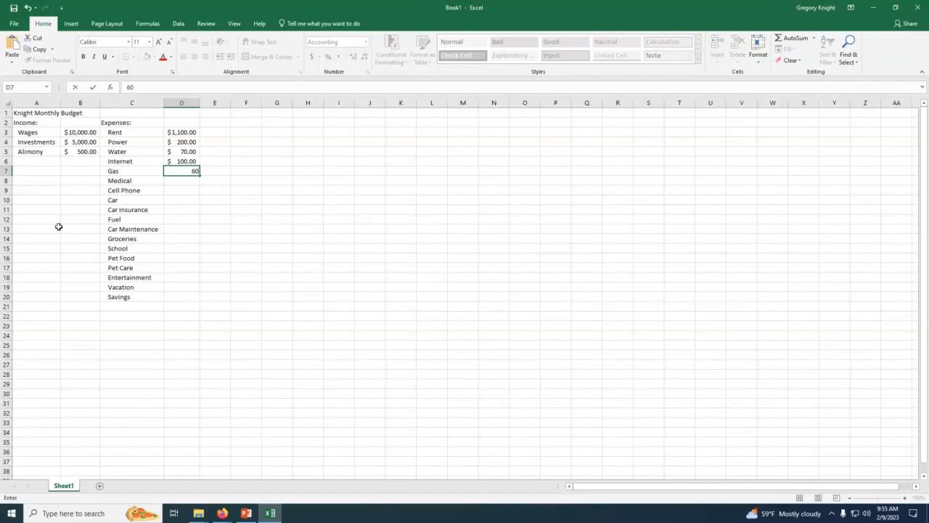
key(Return)
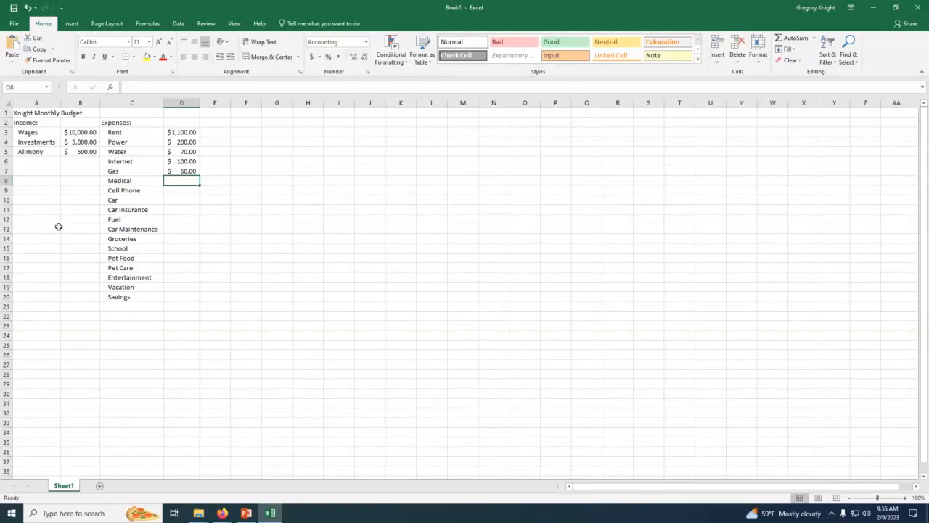
Step: Enter 100 as the expense amount for both Medical in D8 and Cell Phone in D9
text(100)
key(Return)
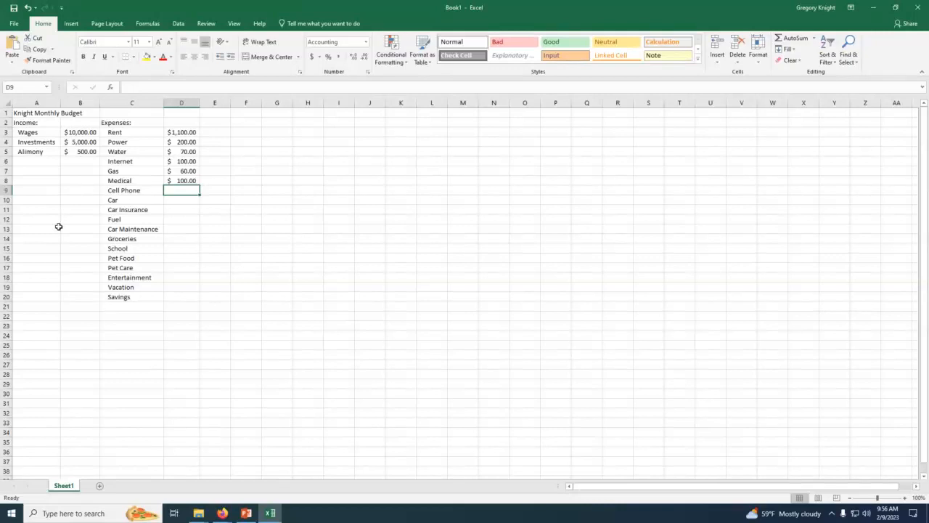
text(100)
key(Return)
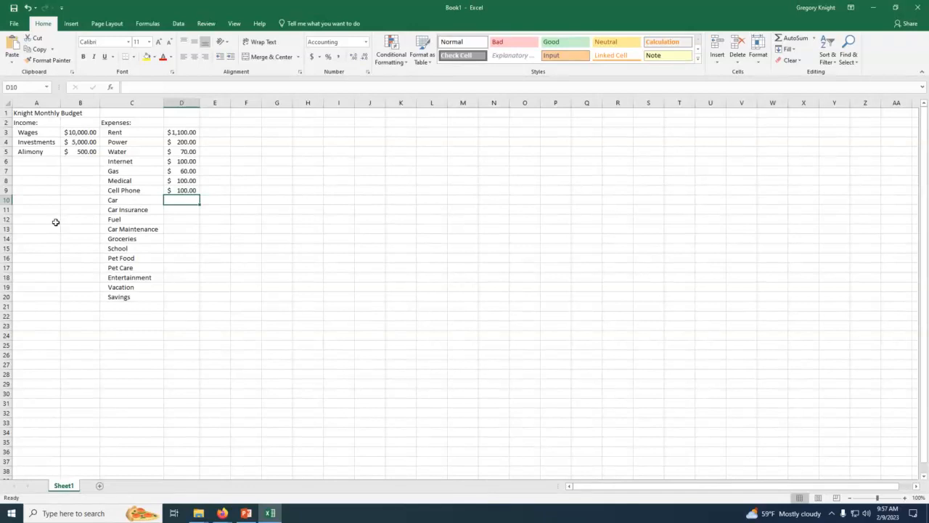
Step: Enter the expense amounts 500 for Car in D10 and 100 for Car Insurance in D11
text(5000)
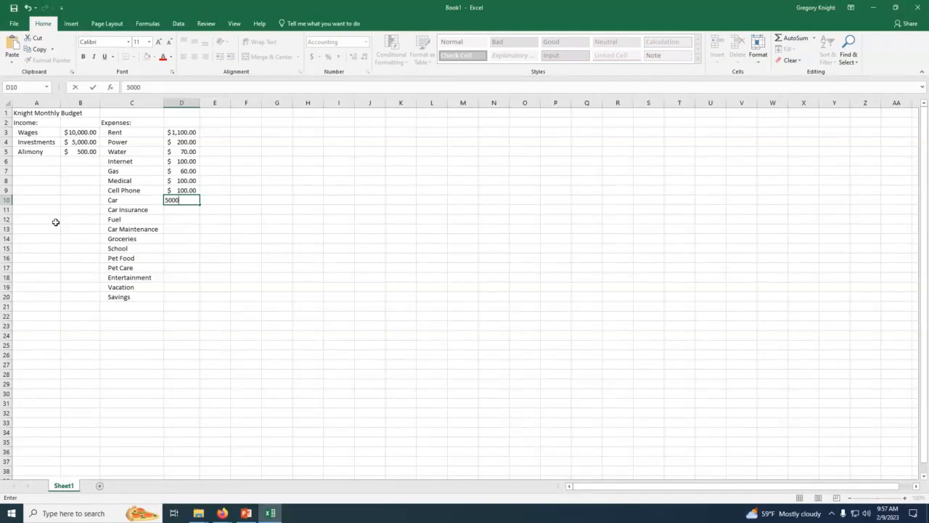
key(BackSpace)
key(Return)
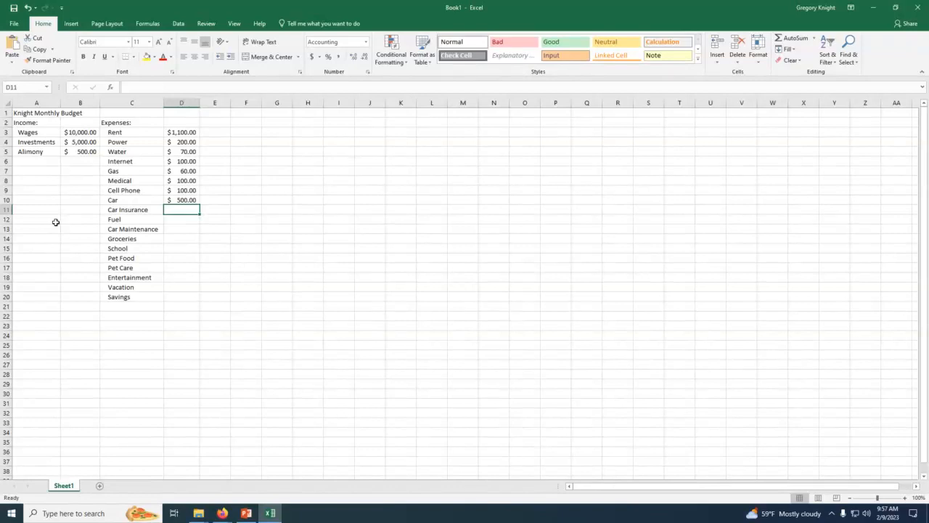
text(100)
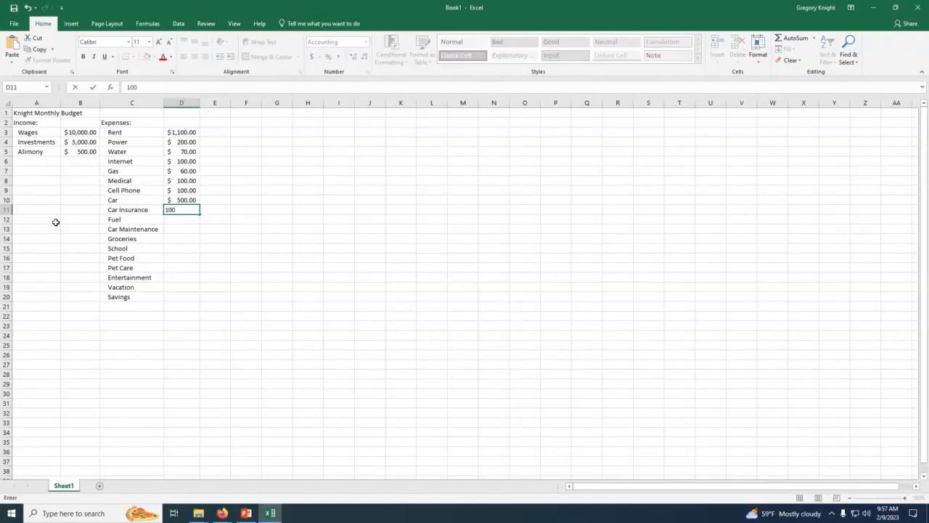
key(Return)
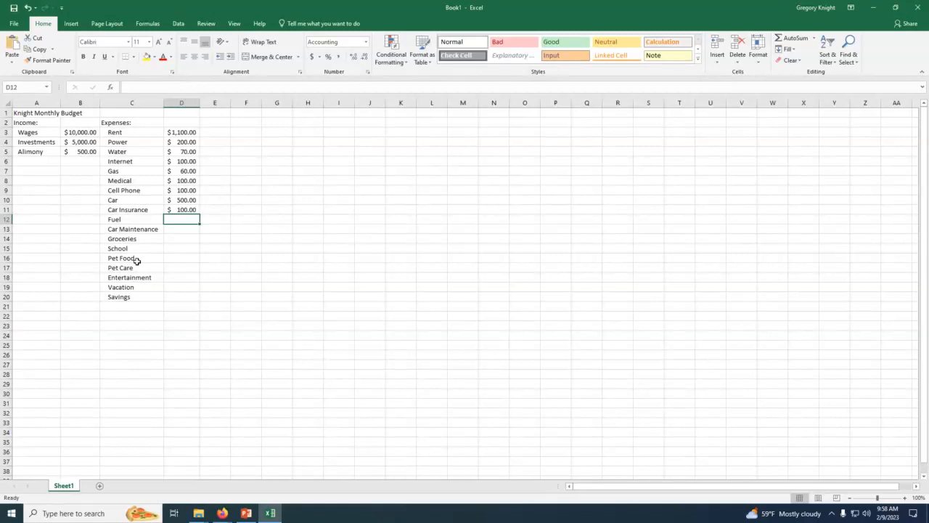
Step: Enter the expense amounts 300 for Fuel in D12 and 150 for Car Maintenance in D13
text(300)
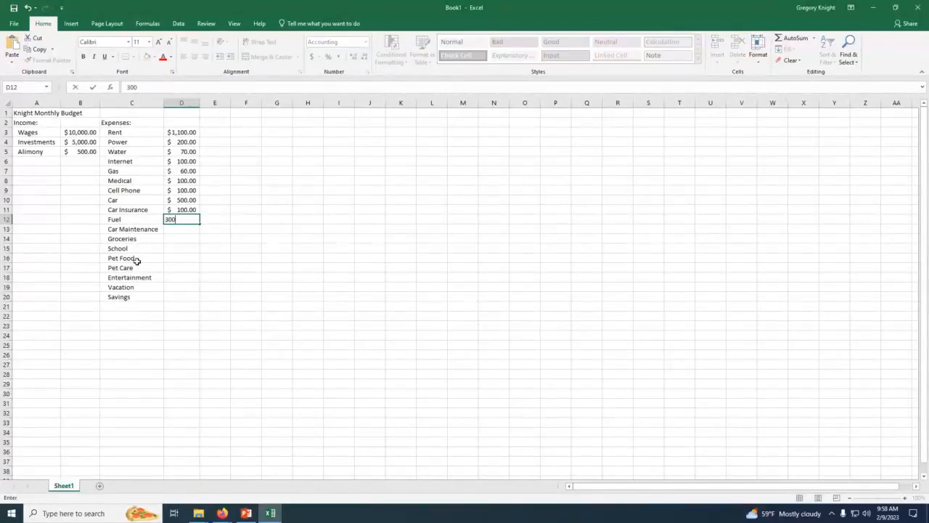
key(Return)
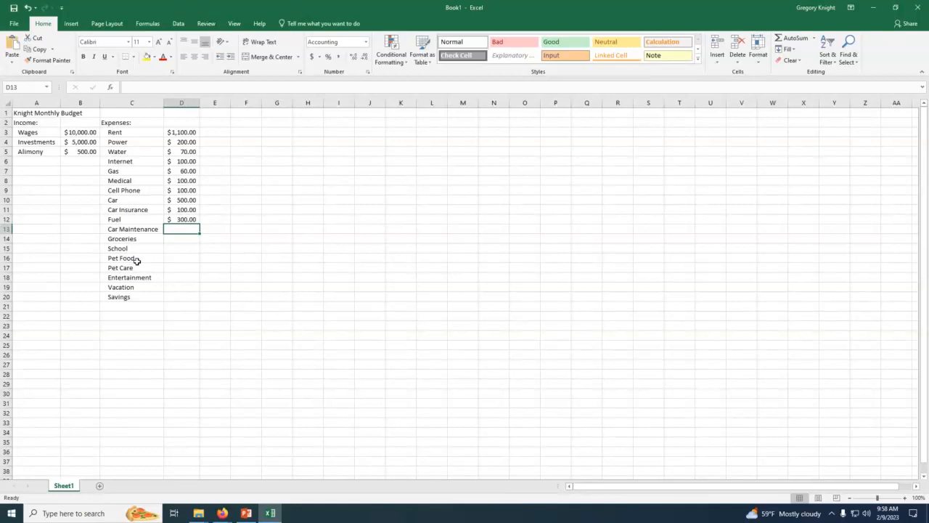
text(150)
key(Return)
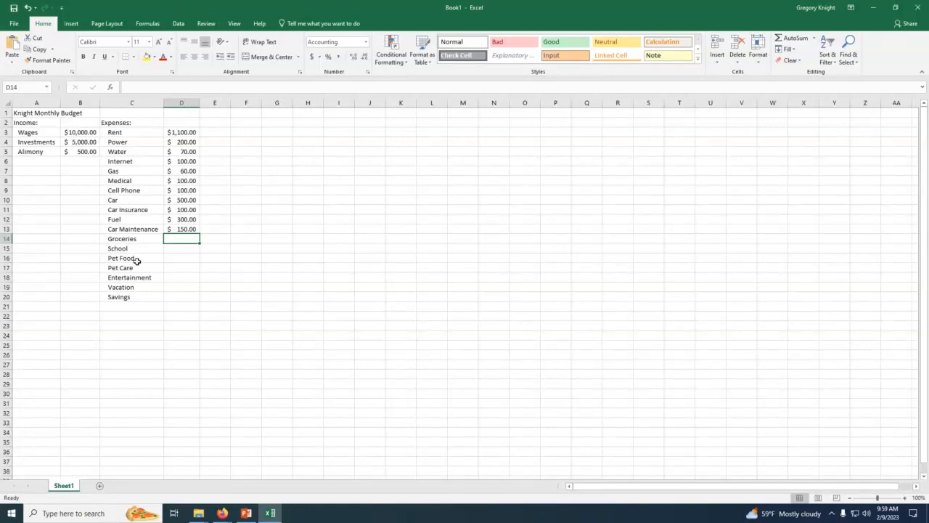
Step: Enter the expense amounts 400 for Groceries in D14 and 300 for School in D15
text(400)
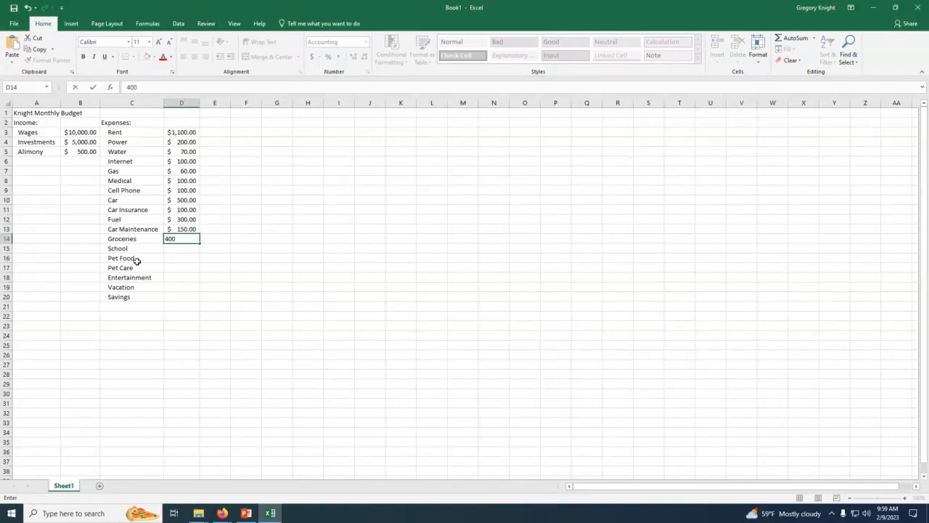
key(Return)
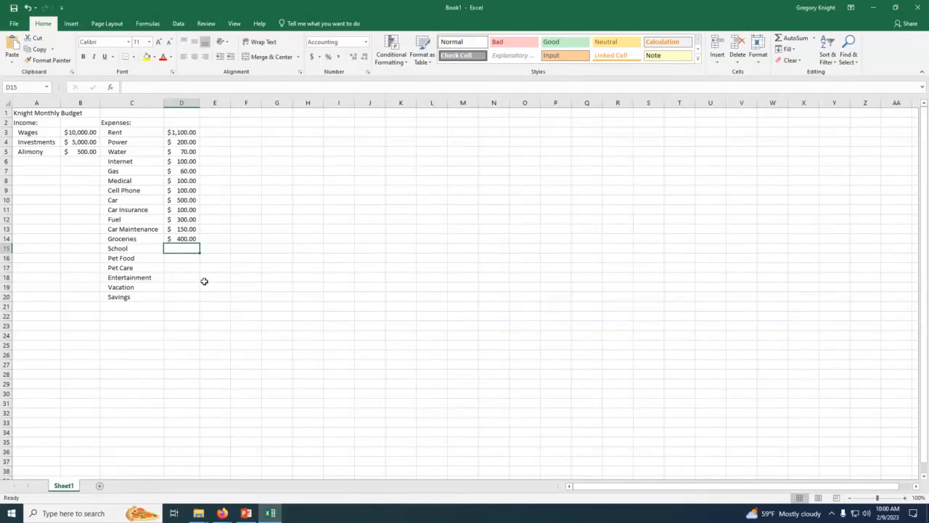
text(300)
key(Return)
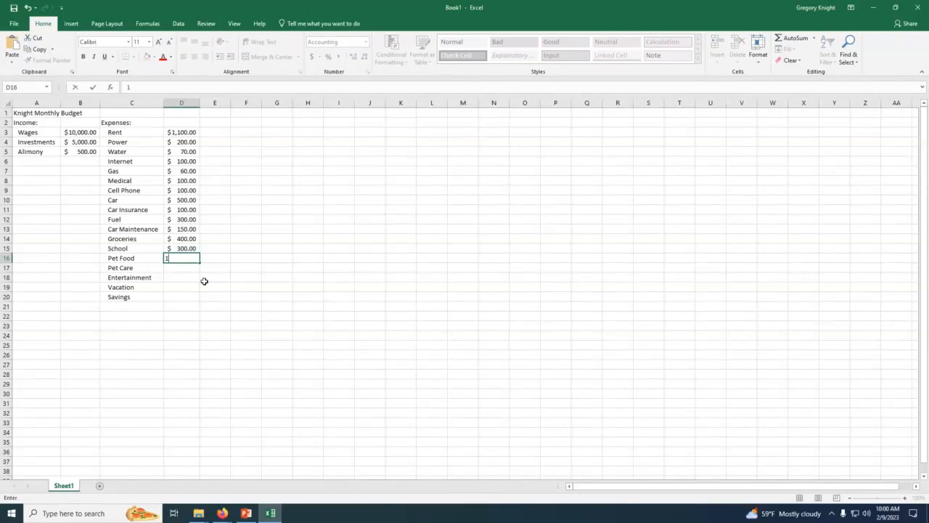
Step: Enter the expense amounts 100 for Pet Food in D16 and 150 for Pet Care in D17
text(100)
key(Return)
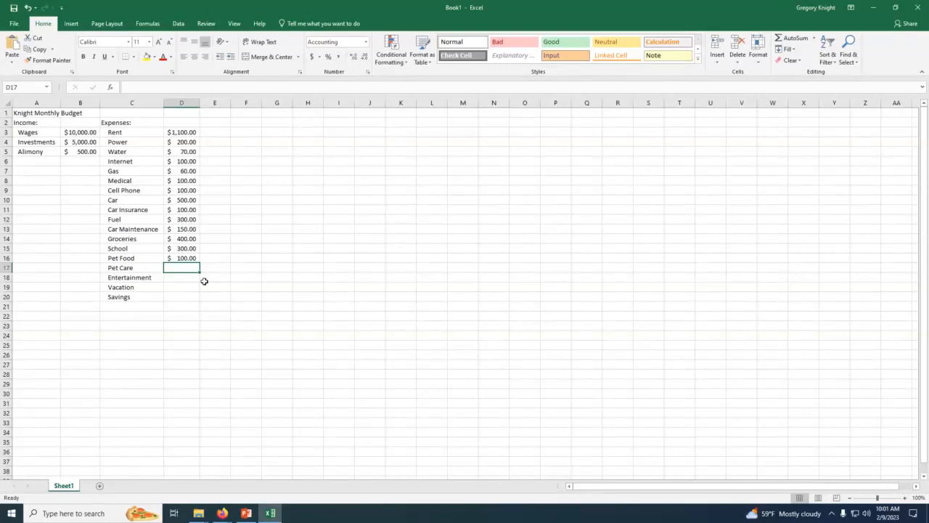
text(5)
key(BackSpace)
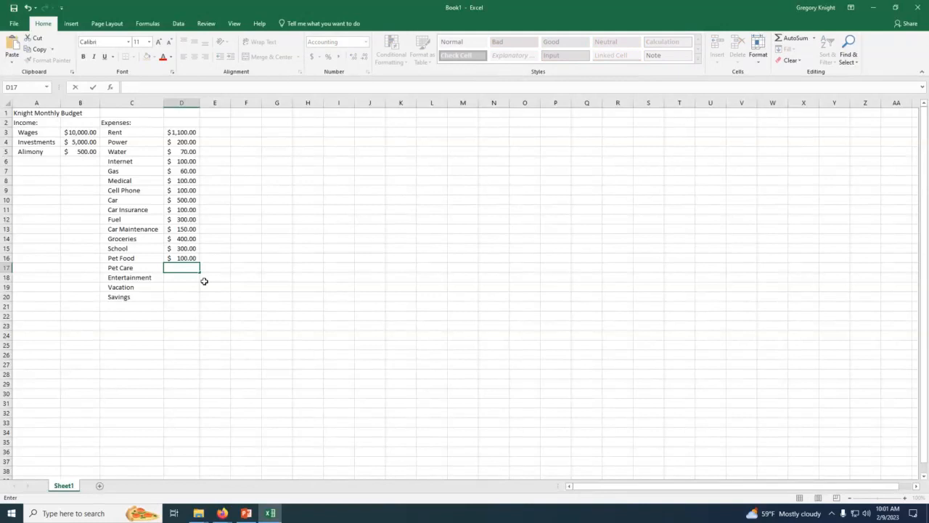
text(150)
key(Return)
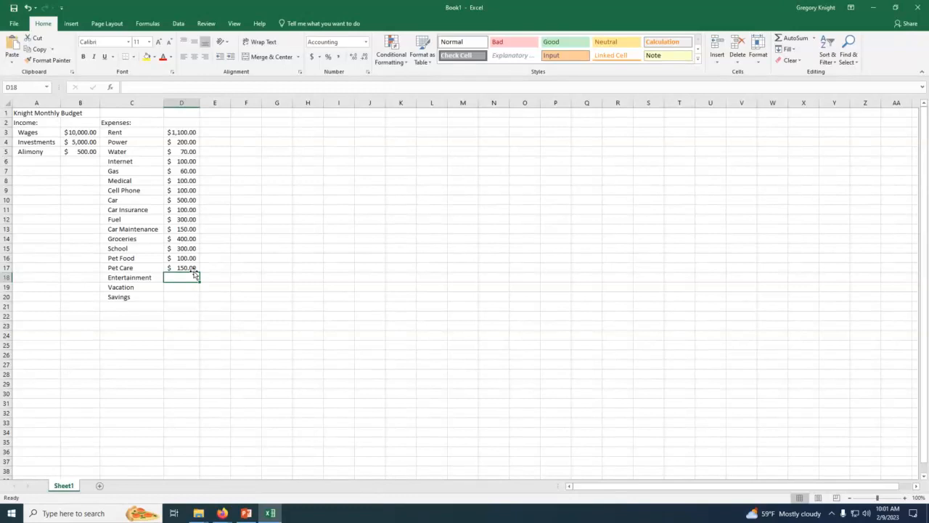
Step: Enter the expense amounts 200 for Entertainment in D18 and 500 for Vacation in D19
text(200)
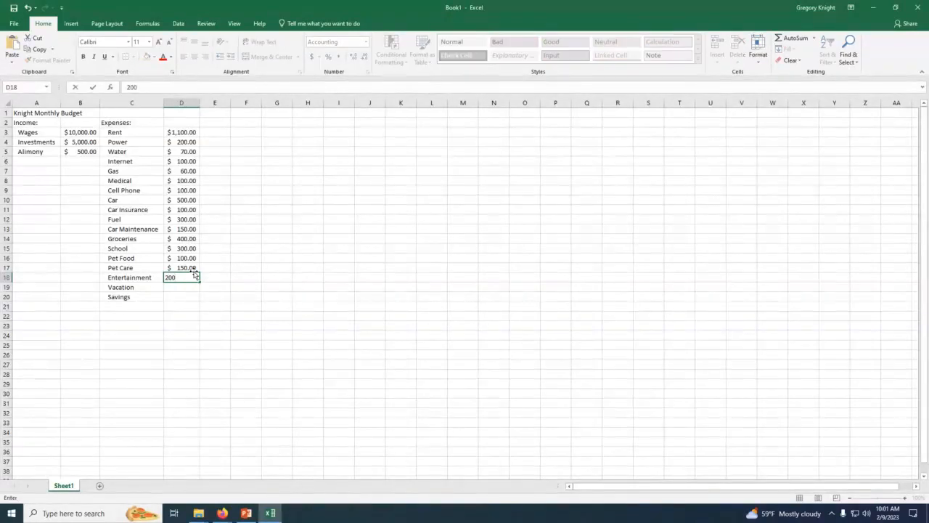
key(Return)
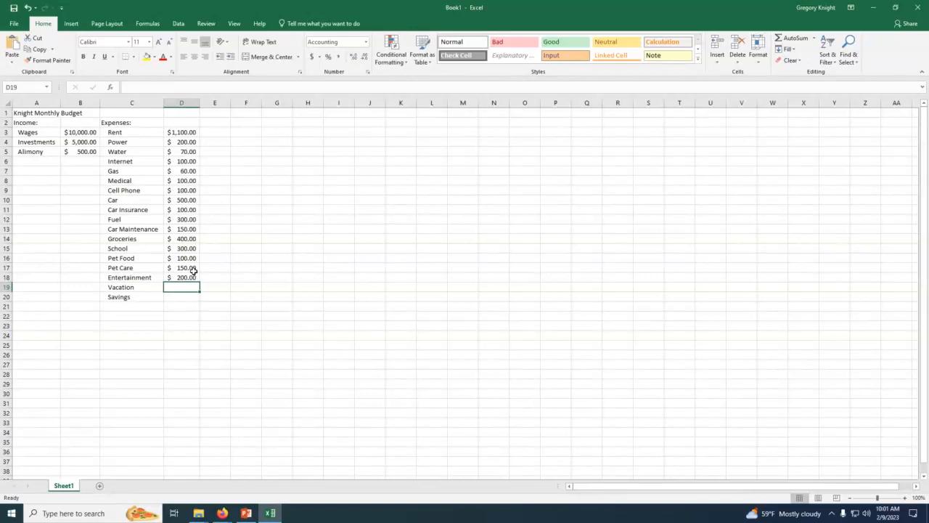
text(500)
key(Return)
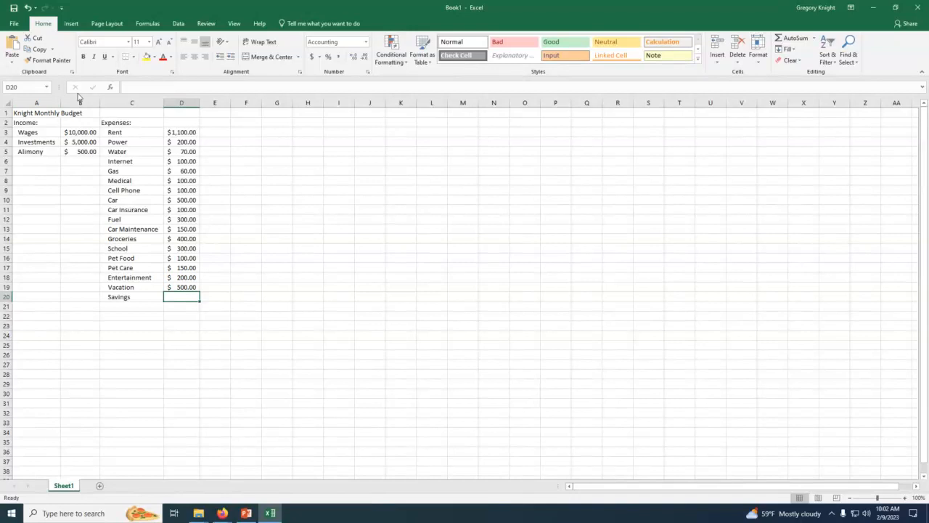
Step: Total the income column in B22 with AutoSum over B3:B21
drag(77, 130, 76, 149)
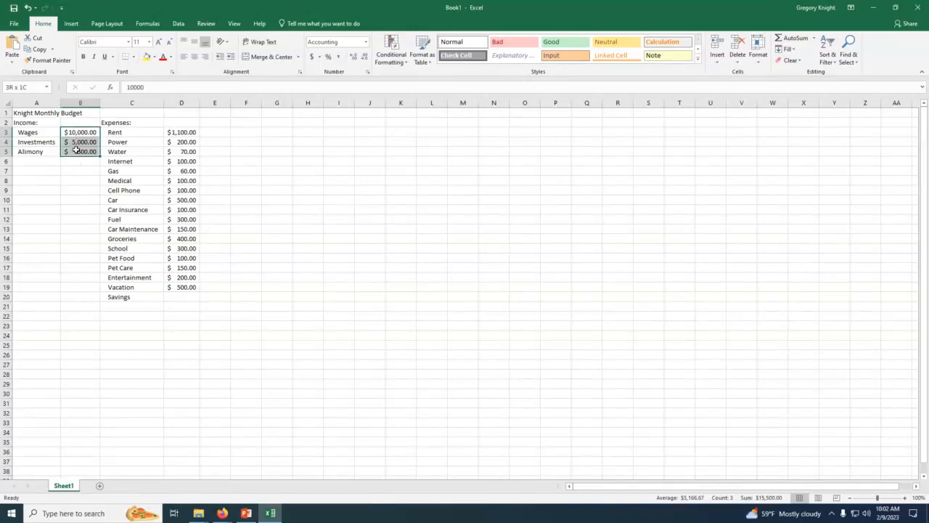
click(81, 317)
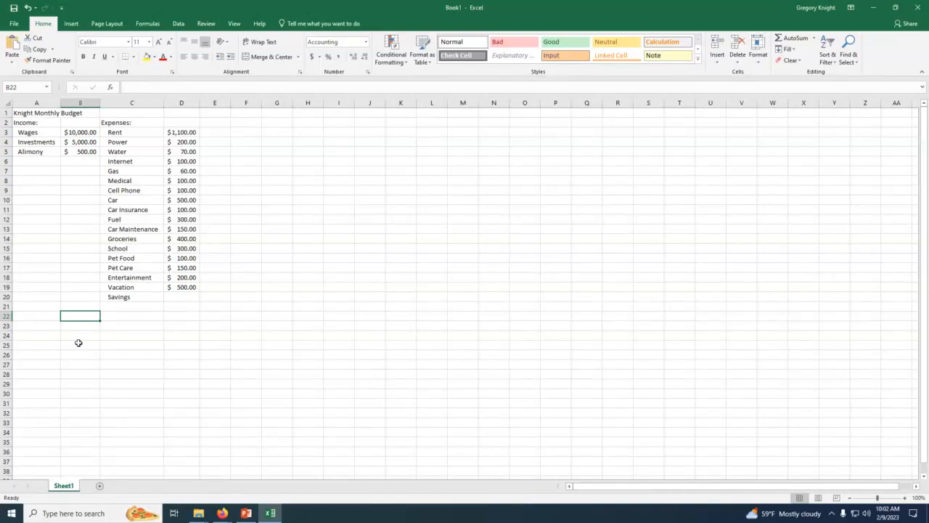
key(Down)
key(Down)
key(Down)
click(77, 318)
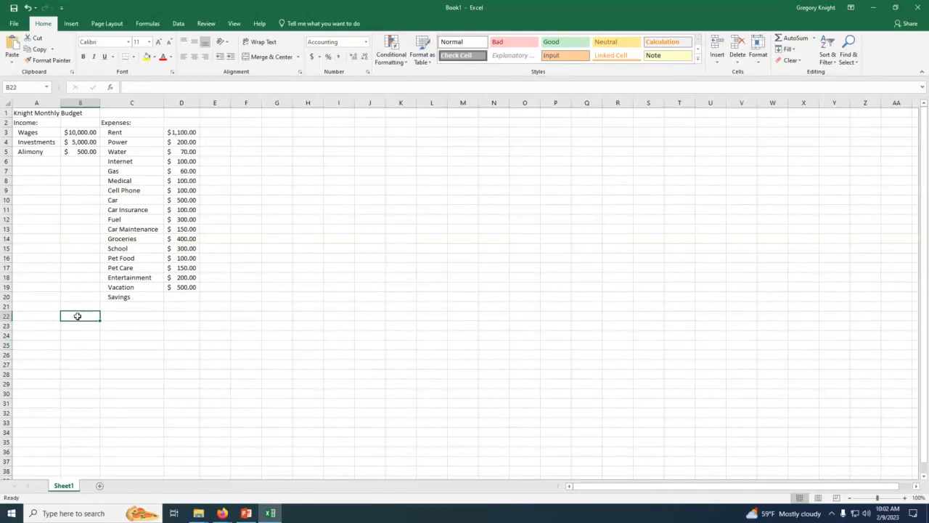
click(791, 40)
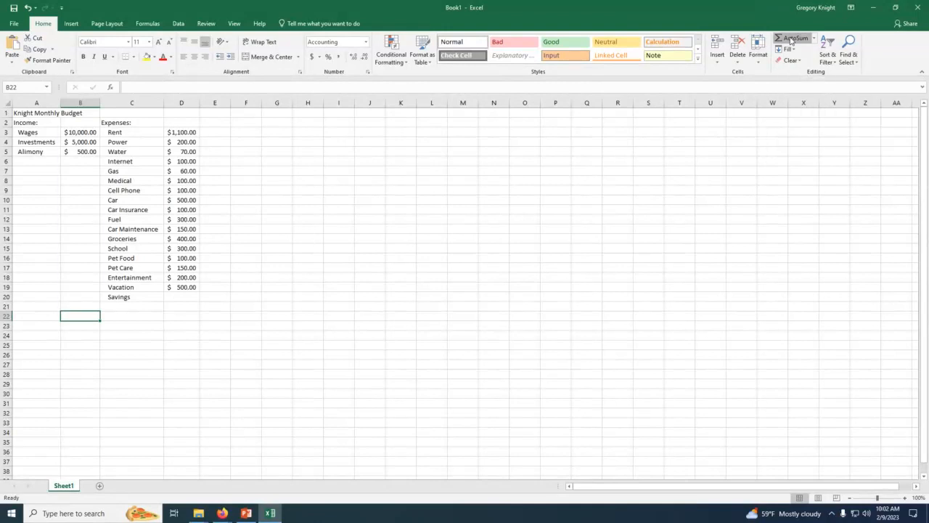
key(Return)
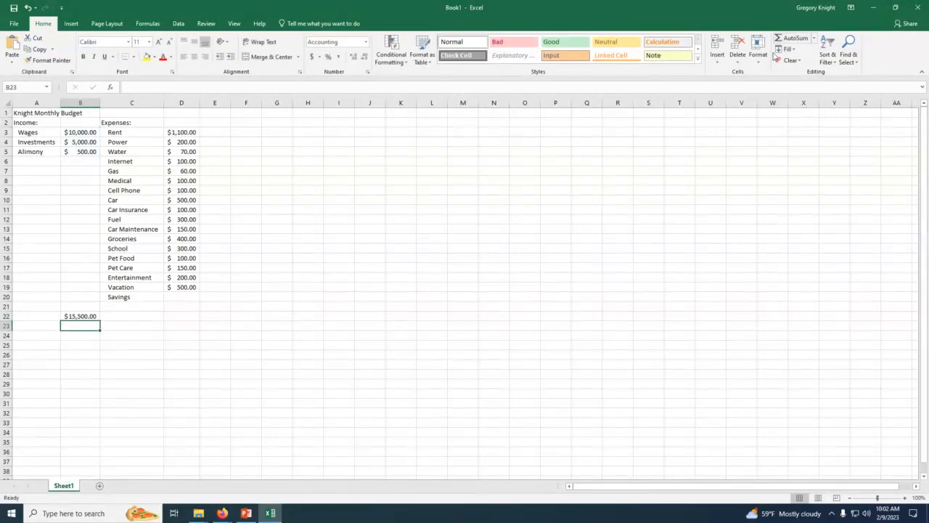
click(75, 317)
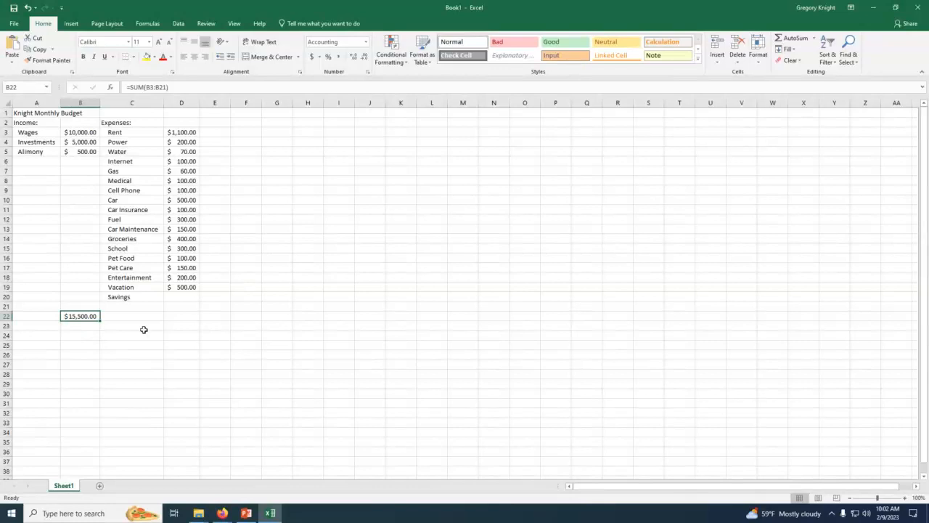
Step: Calculate Savings in D20 with a formula taking 10% of the income total in B22
click(182, 296)
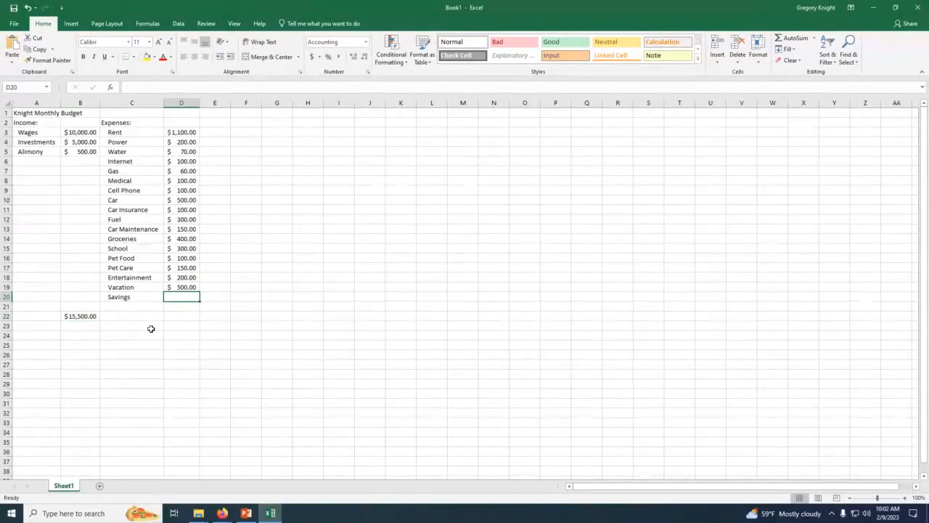
text(=)
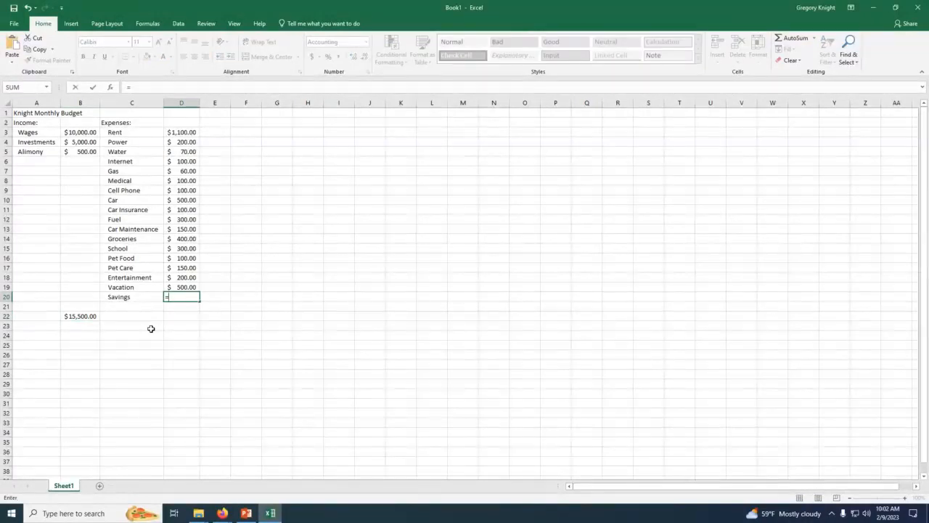
click(74, 316)
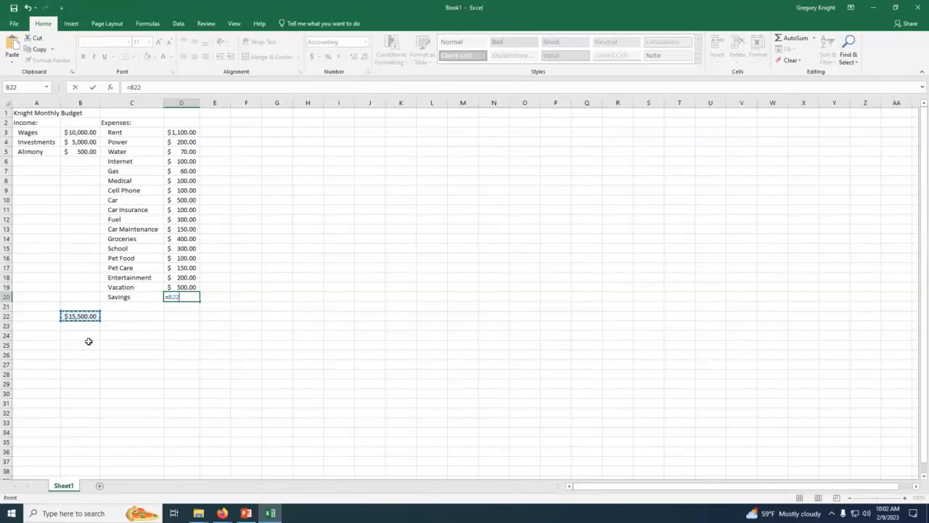
text(*)
key(Return)
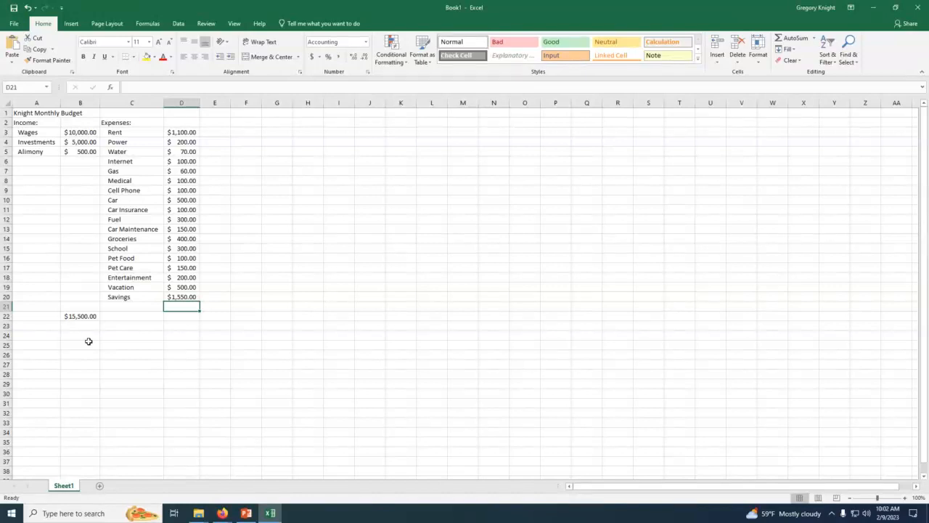
Step: Total the expenses column in D22 with AutoSum over D3:D21
click(173, 317)
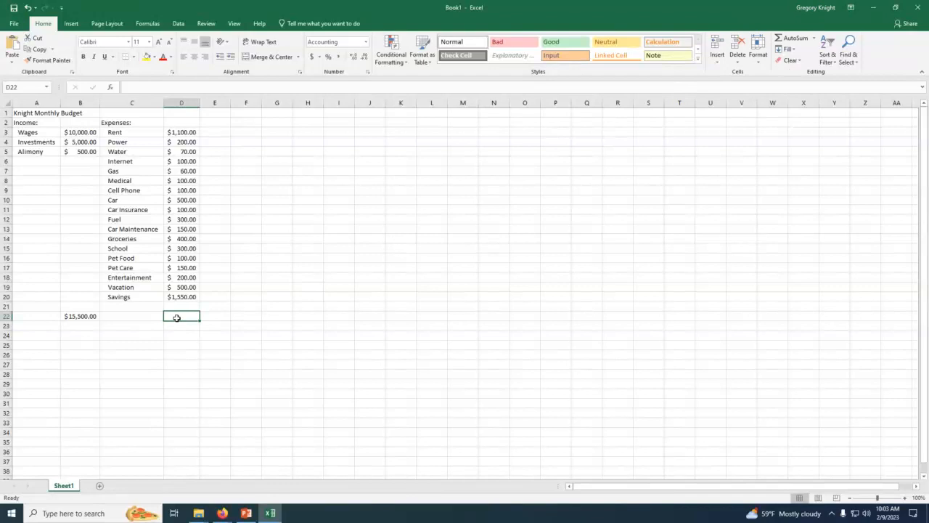
click(793, 37)
key(Return)
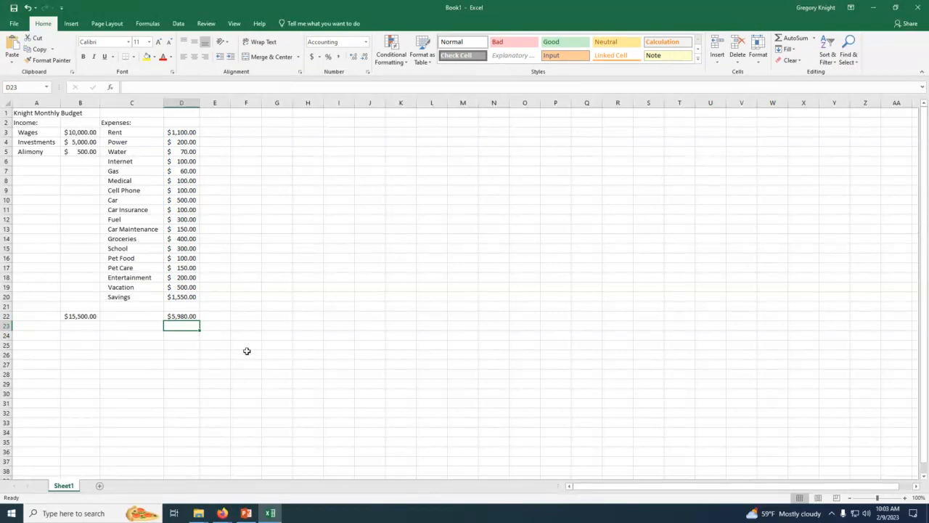
click(178, 318)
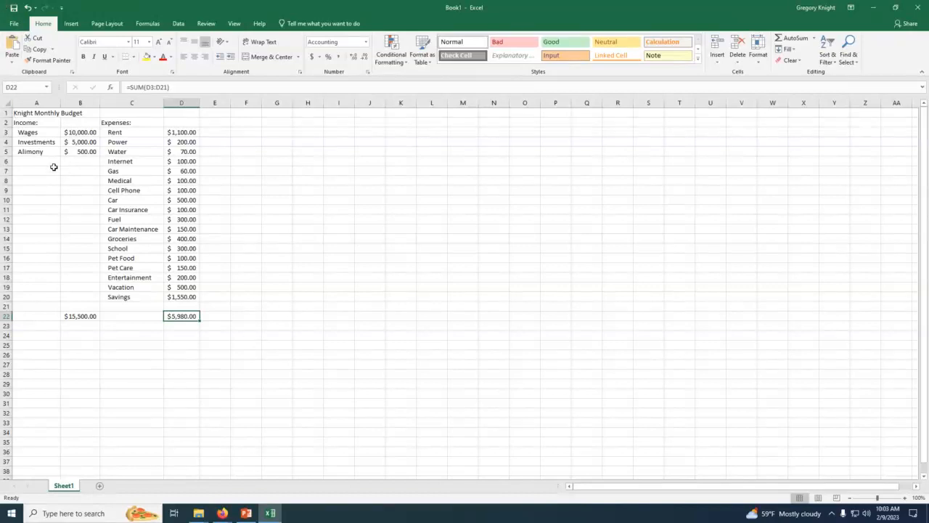
Step: Set the Wages income in B3 to 500
click(76, 134)
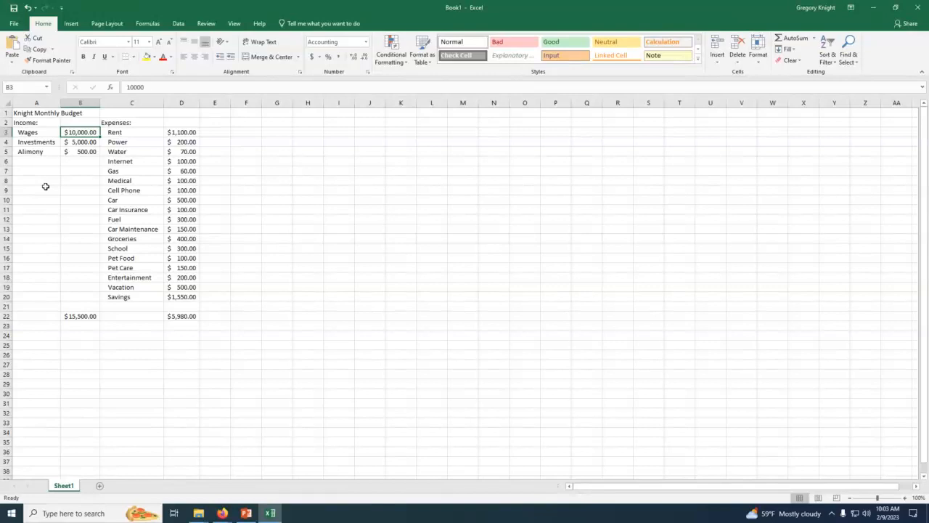
text(500)
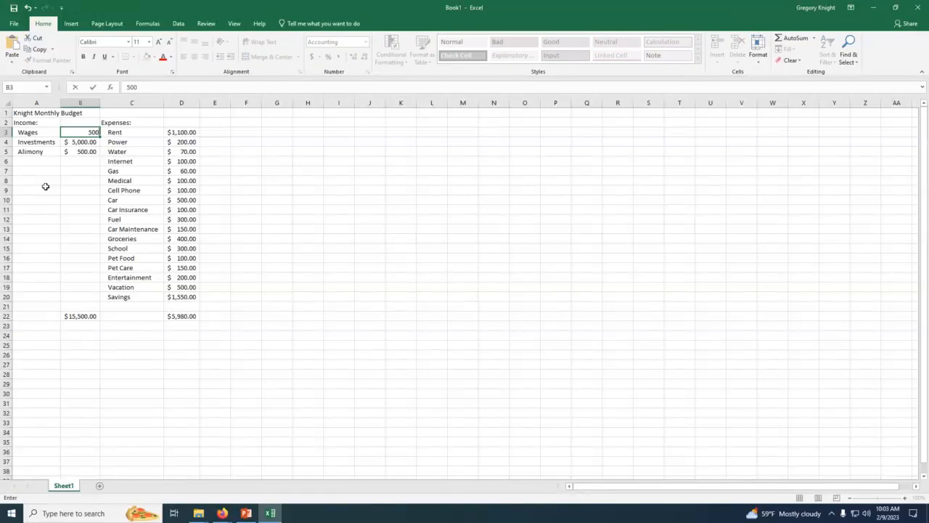
key(Return)
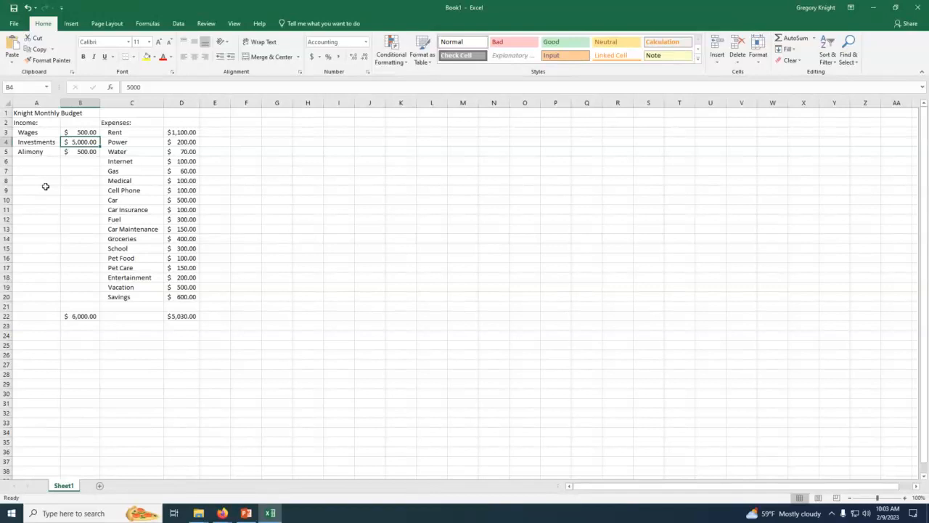
Step: Set the Investments income in B4 to 1000 and the Wages income in B3 to 4500
text(1,00)
text(0)
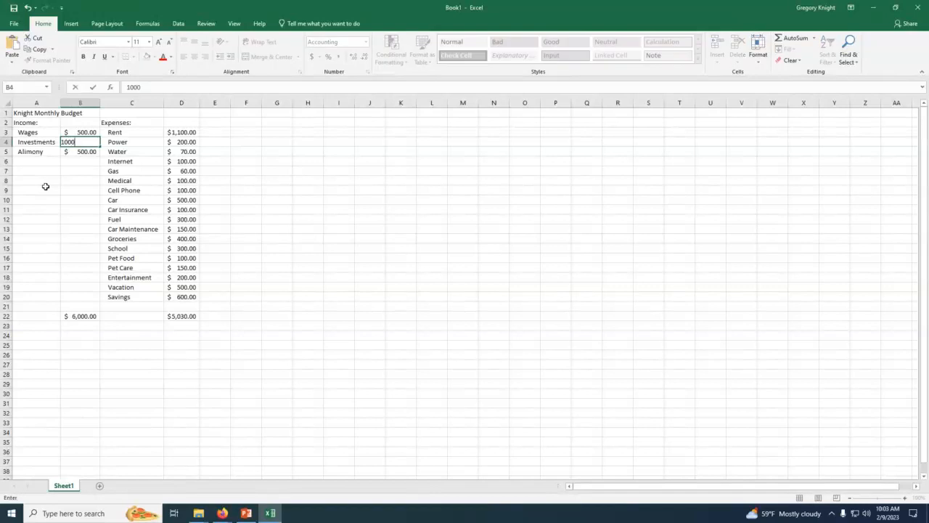
key(Return)
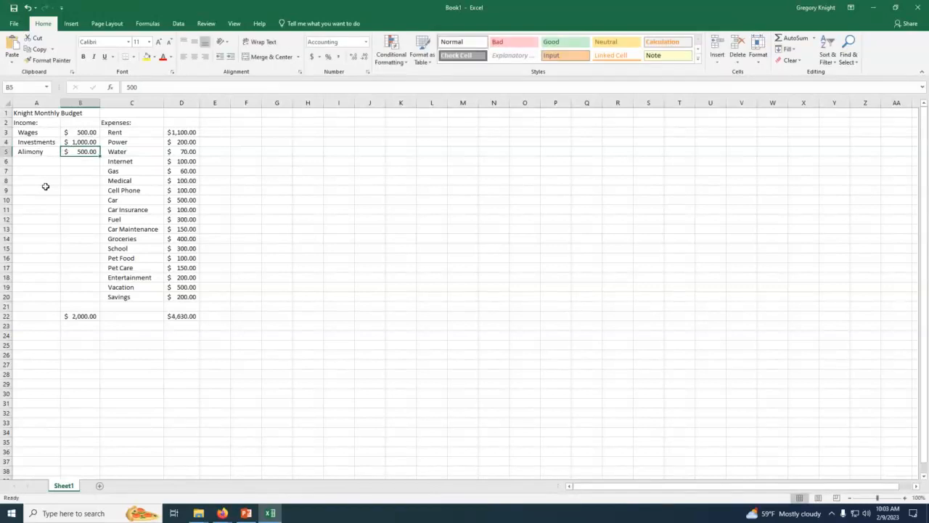
key(Up)
key(Up)
text(4500)
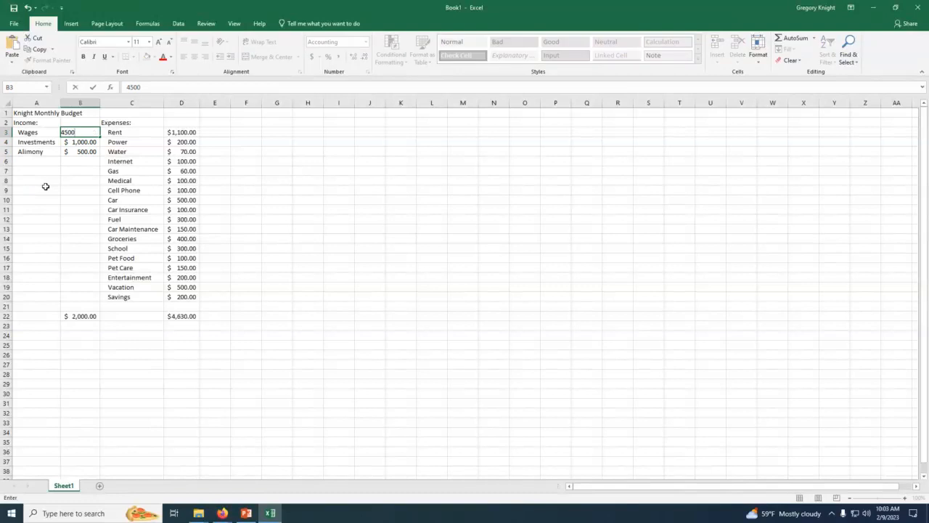
key(Return)
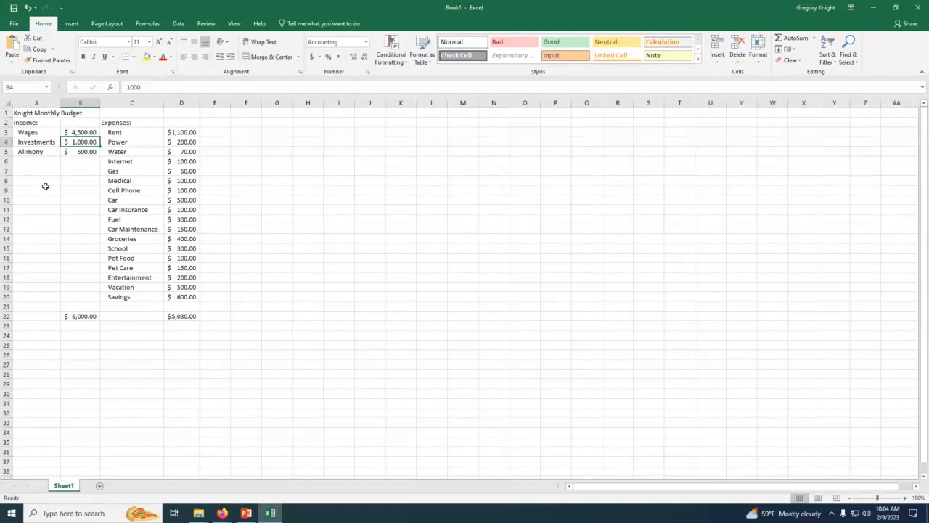
Step: Clear the income total in B22 and rebuild it with AutoSum over B3:B21
click(75, 315)
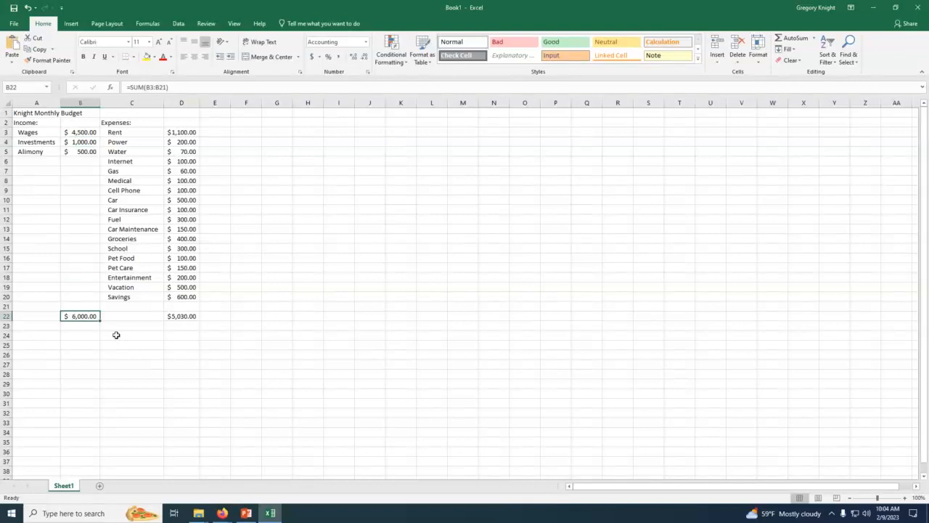
key(Delete)
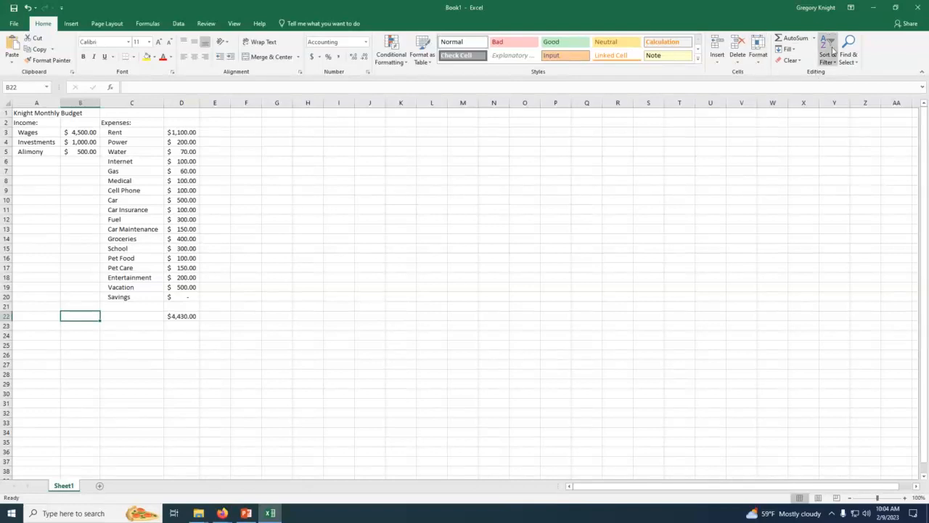
click(792, 39)
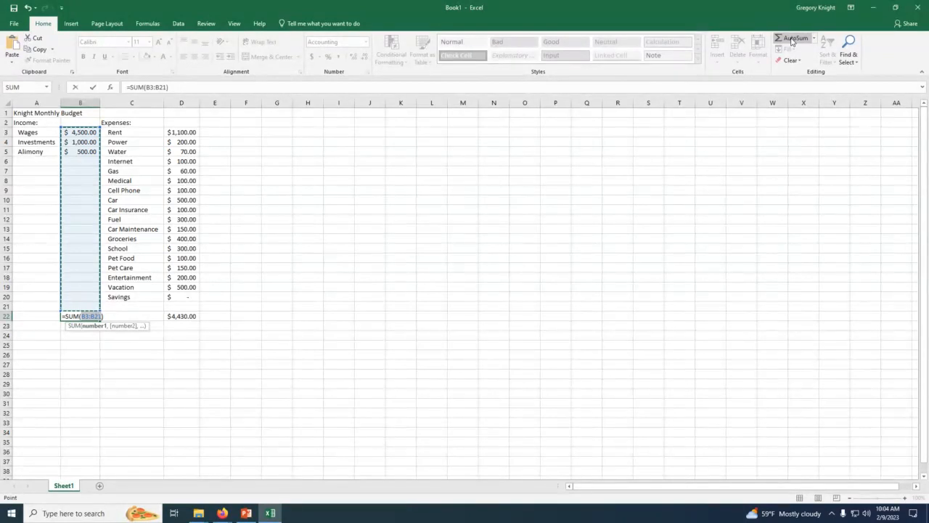
key(Return)
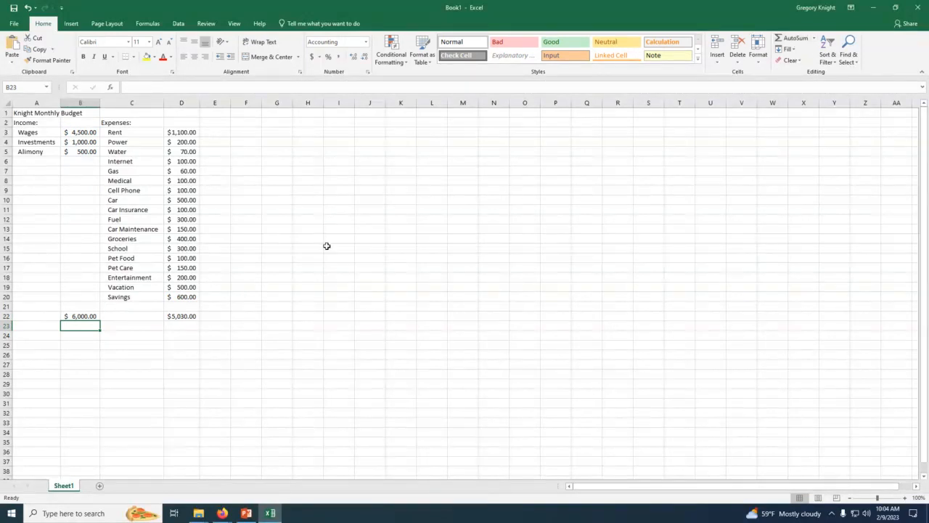
click(174, 318)
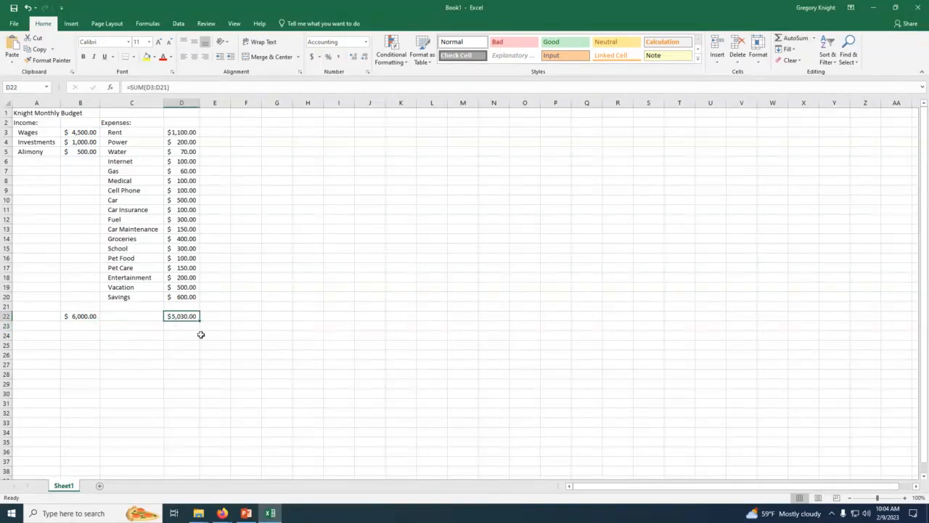
click(27, 114)
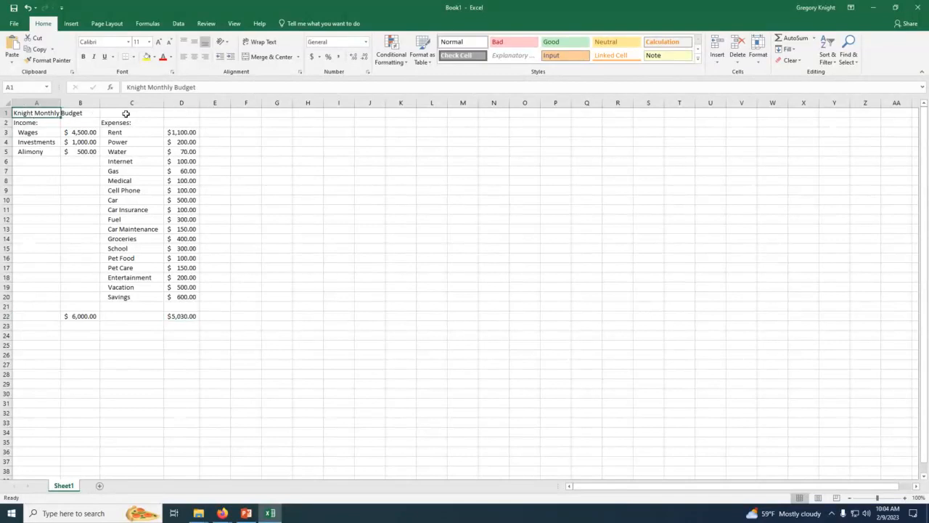
click(34, 181)
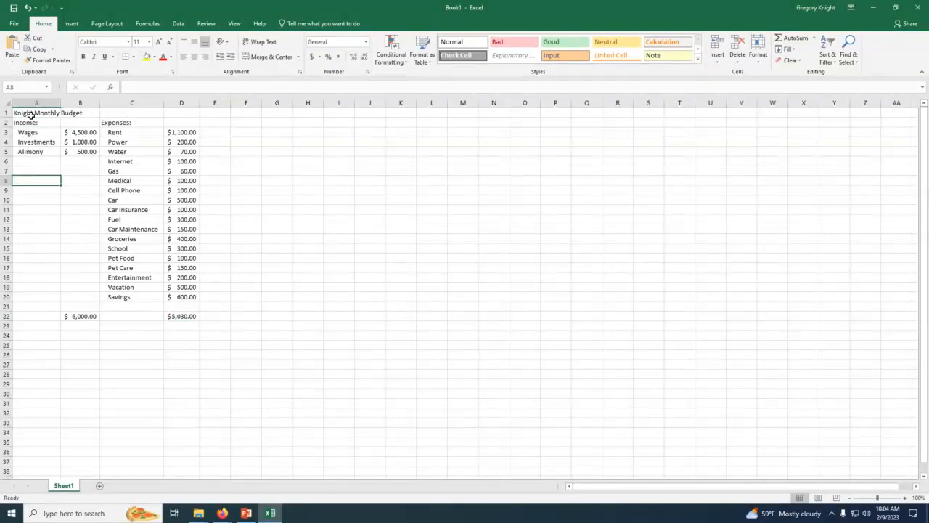
click(32, 115)
click(39, 207)
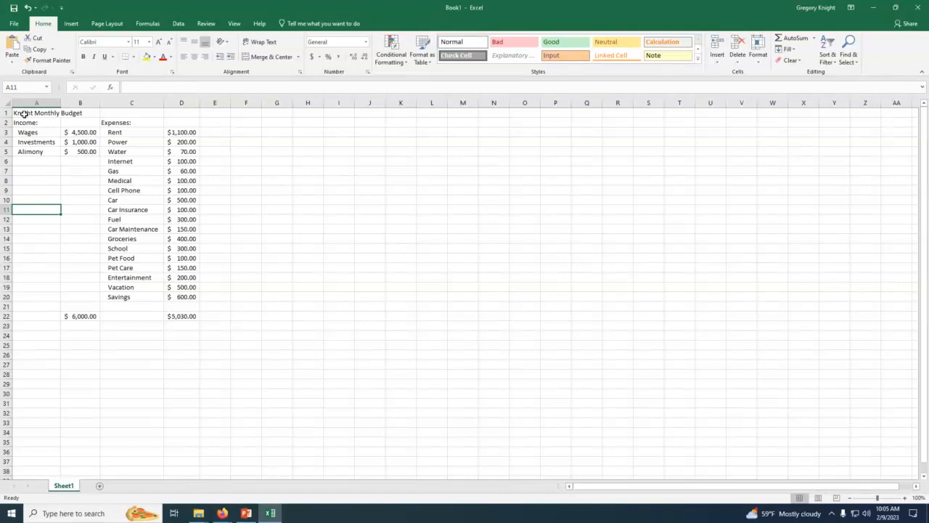
Step: Merge and center the budget title across A1:E1 and set its font size to 22
drag(24, 114, 213, 115)
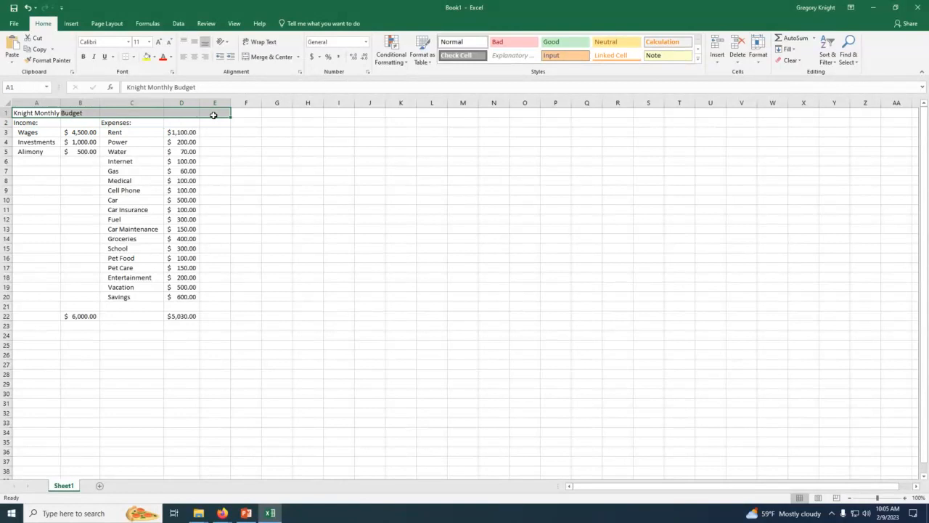
click(269, 57)
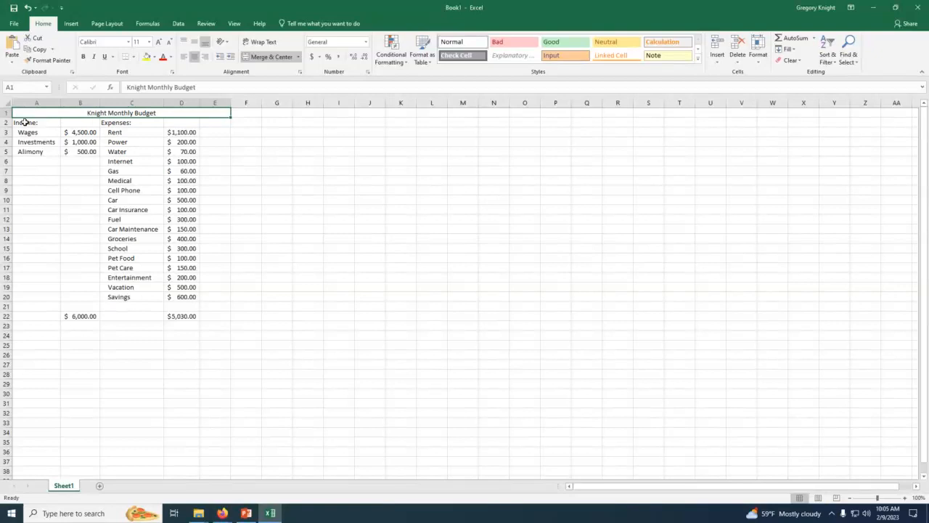
click(149, 42)
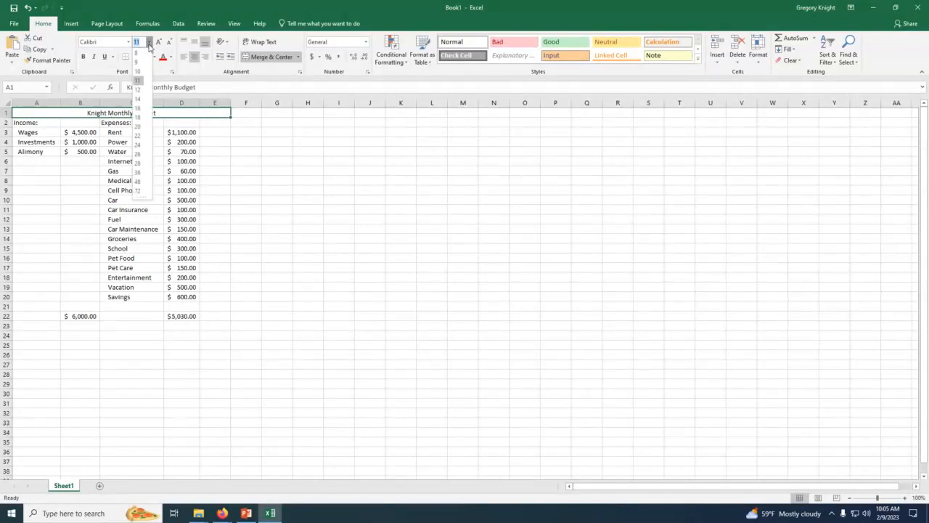
click(138, 136)
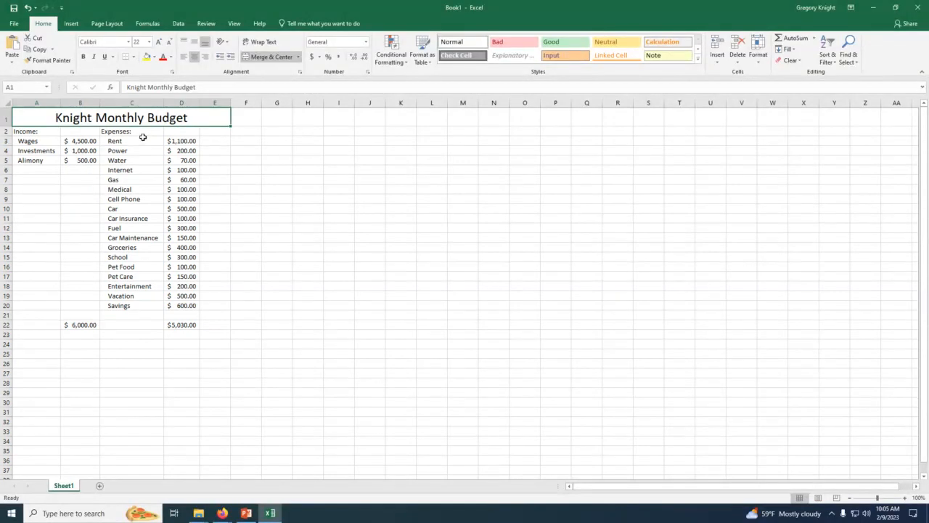
Step: Fill the merged budget title in row 1 with yellow and set its font color to red
click(146, 57)
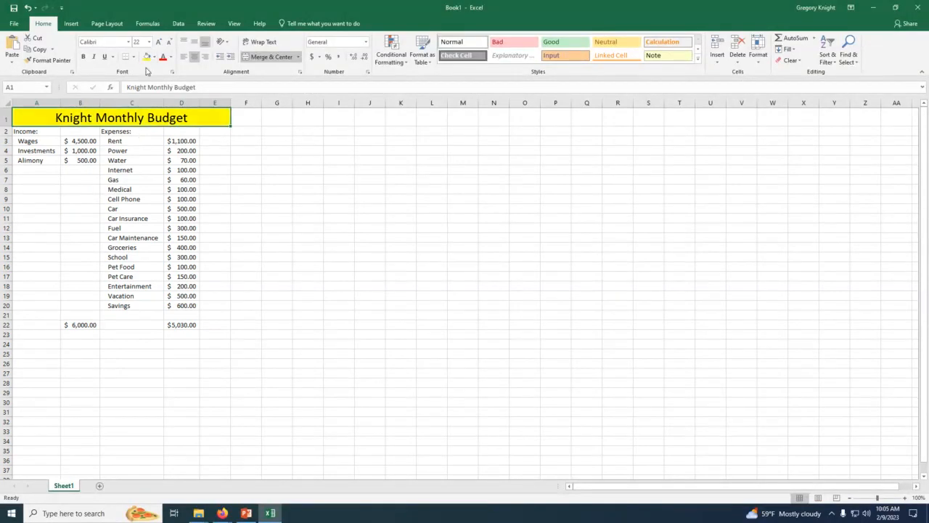
click(162, 57)
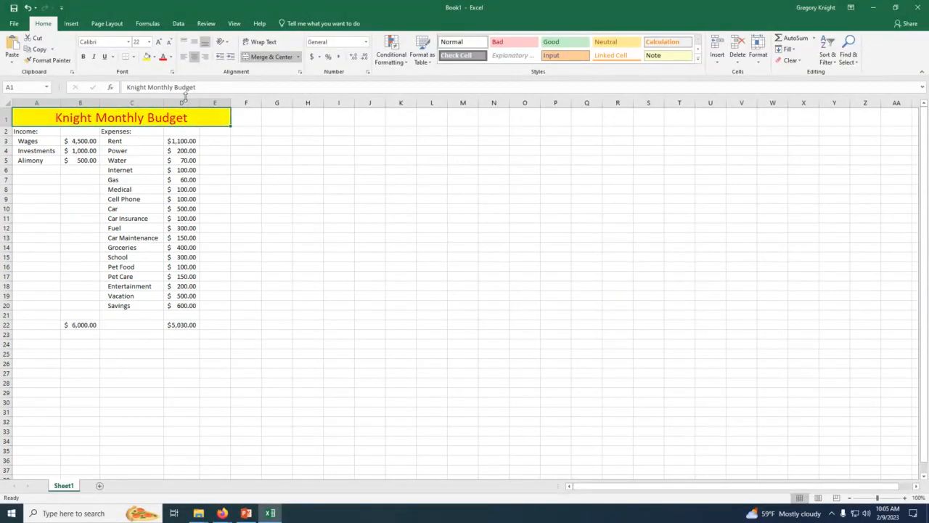
click(227, 177)
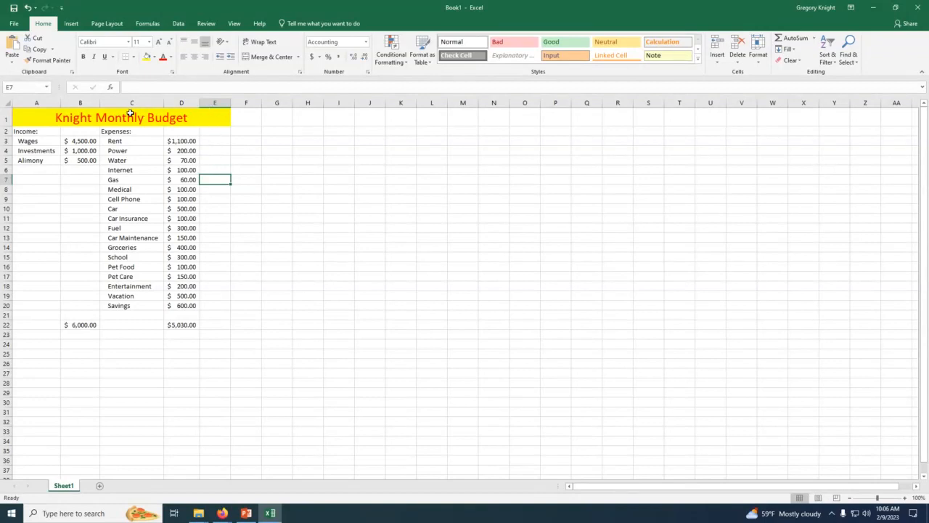
Step: Try to extend the merged title across to F1 by applying Merge & Center to A1:F1
drag(212, 119, 239, 118)
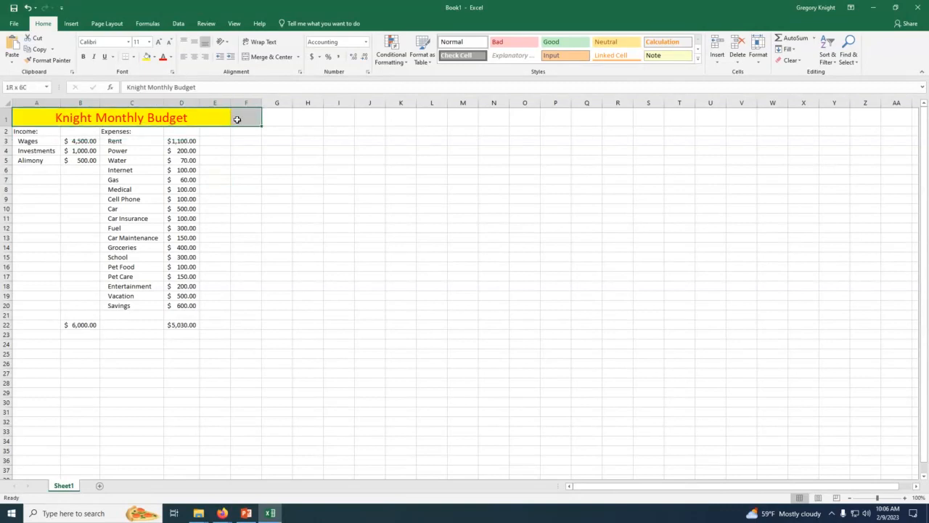
click(258, 57)
click(257, 149)
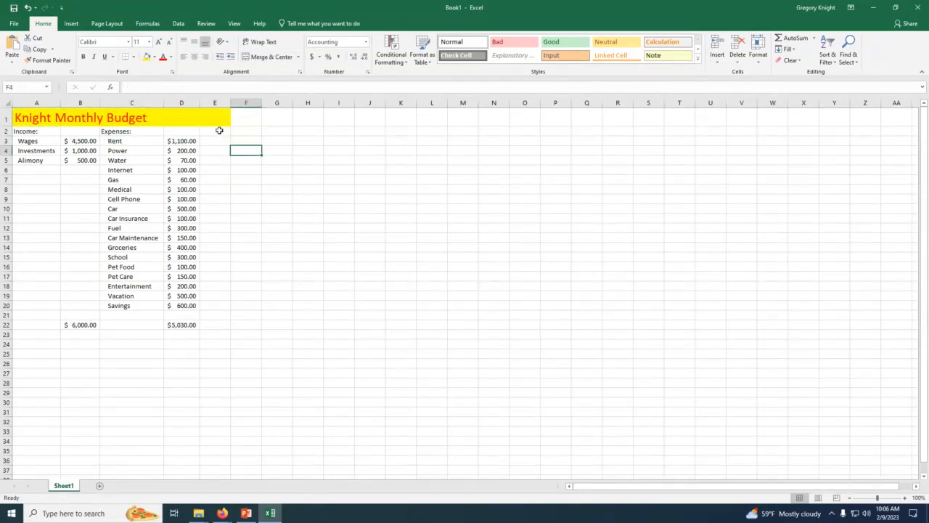
Step: Fill E1:F1 with yellow and toggle Merge & Center on those two cells
drag(215, 120, 238, 121)
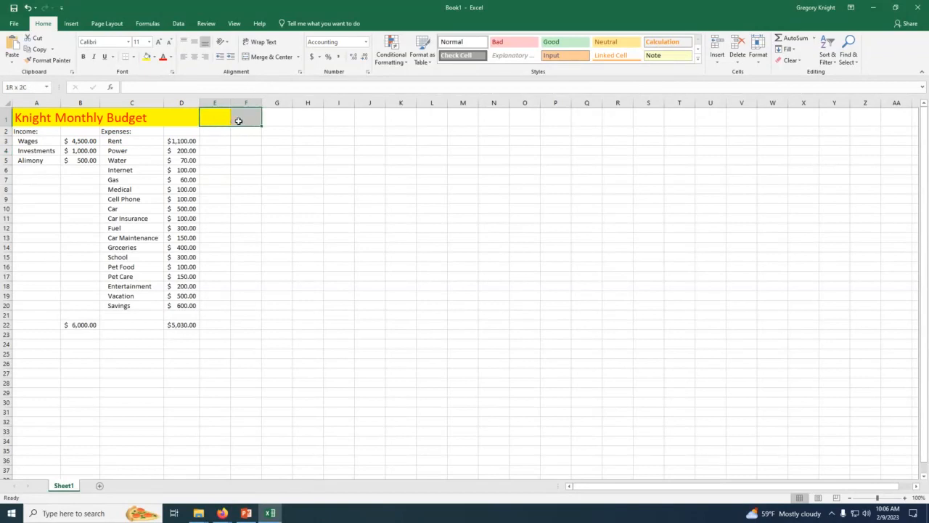
click(146, 57)
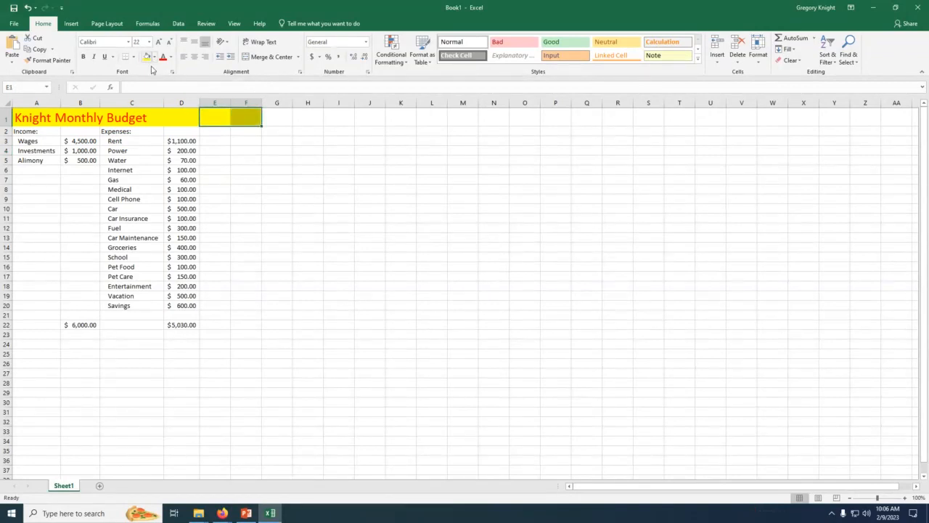
click(255, 57)
click(256, 57)
click(175, 104)
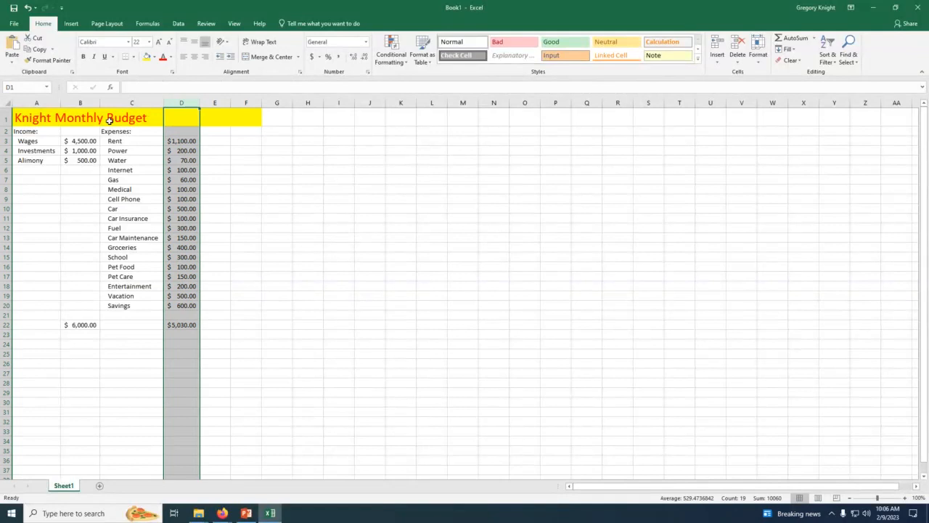
Step: Try to center the unmerged budget title across A1:F1 using center alignment
drag(63, 117, 226, 113)
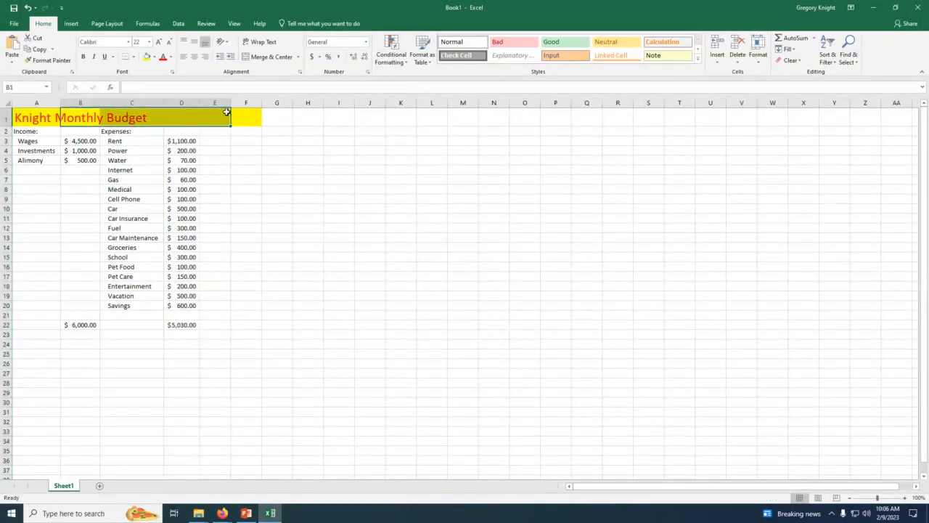
click(276, 167)
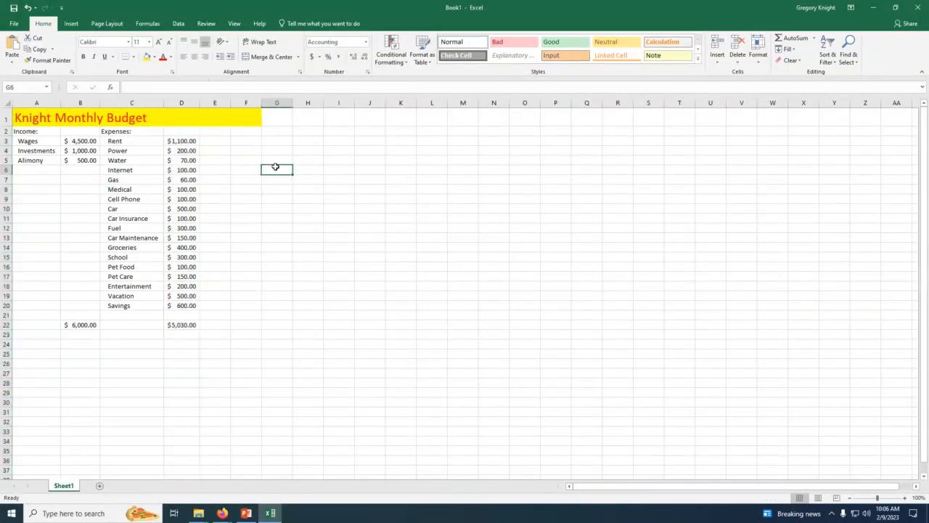
drag(35, 119, 247, 114)
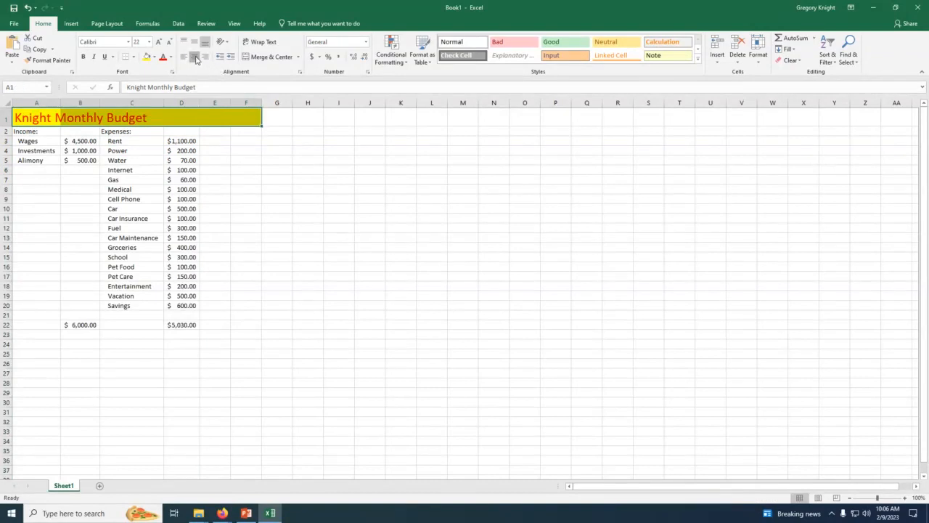
click(195, 58)
click(195, 58)
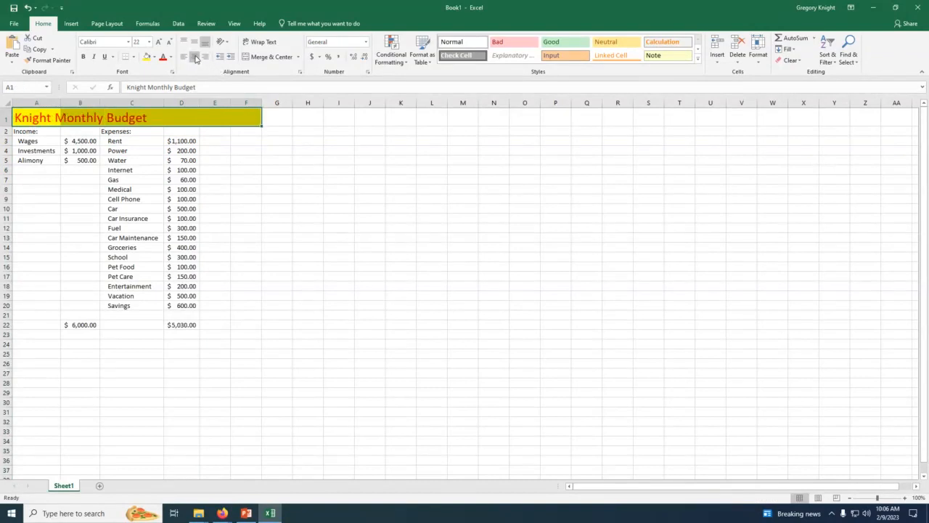
click(263, 160)
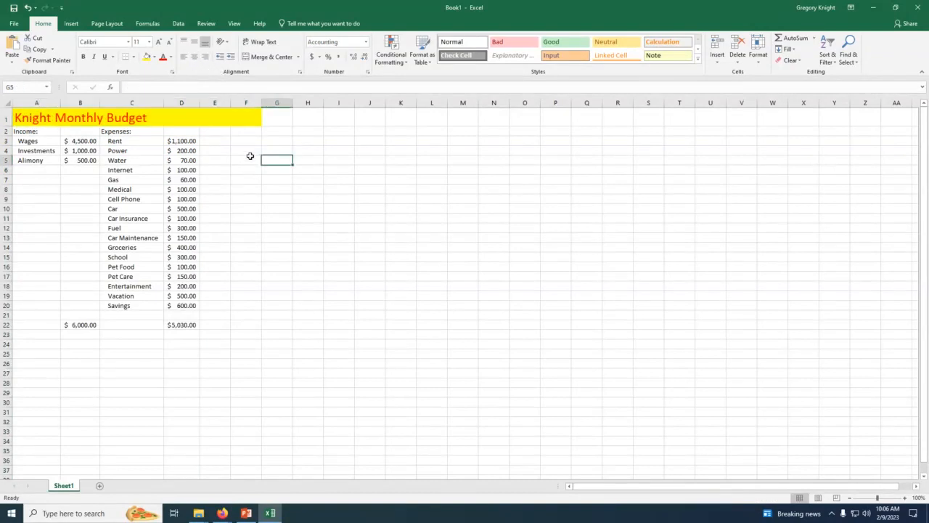
Step: Undo the alignment, fill and merge changes to restore the title merged and centered across A1:E1
click(28, 8)
click(28, 8)
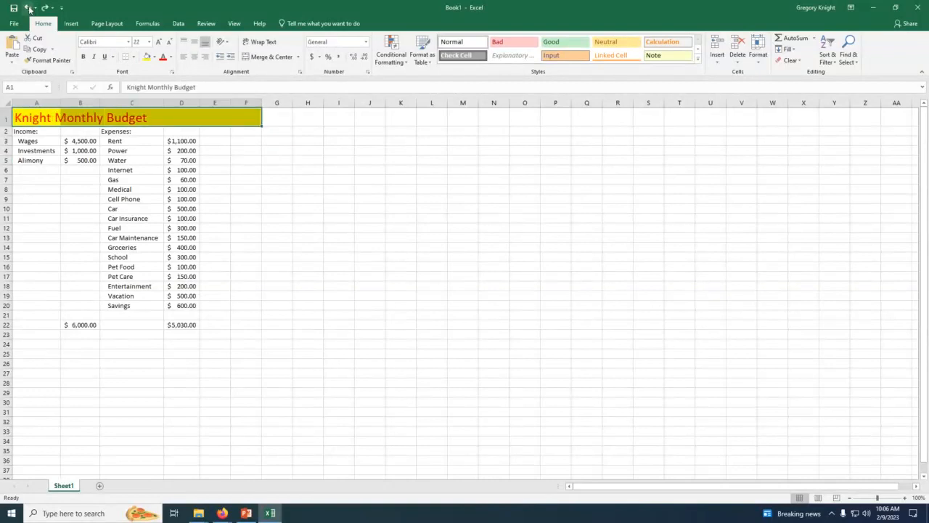
click(28, 8)
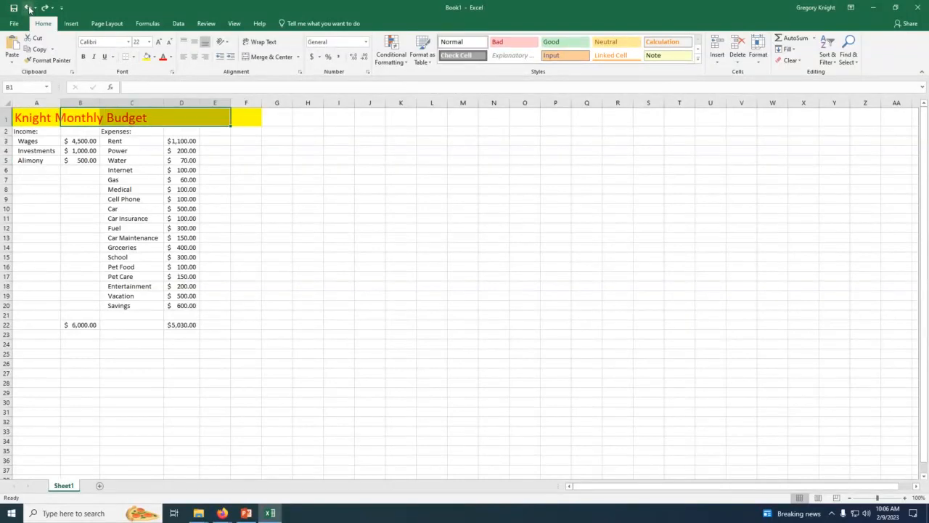
click(28, 8)
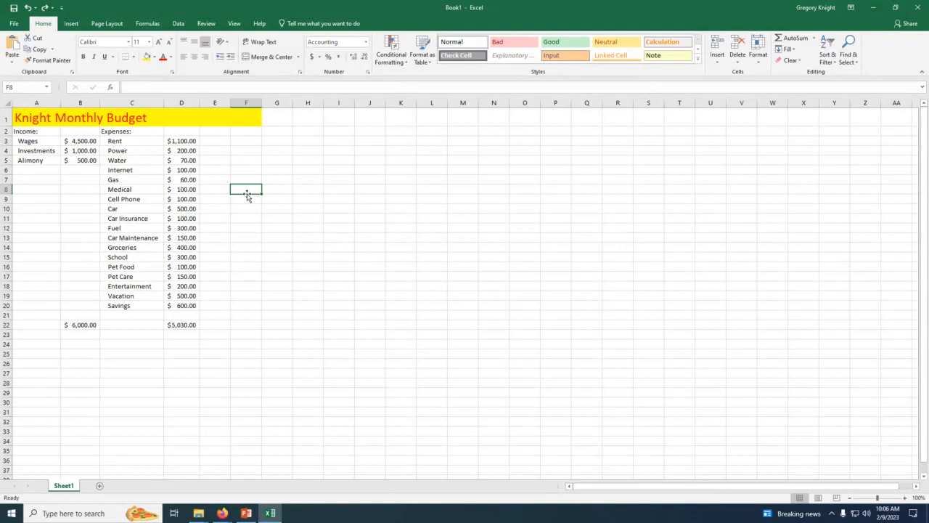
click(28, 8)
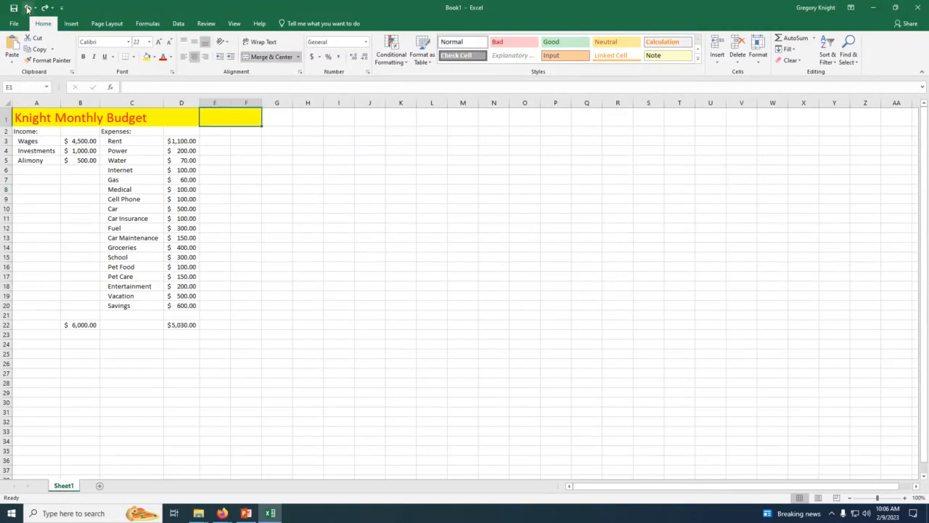
click(28, 8)
click(28, 8)
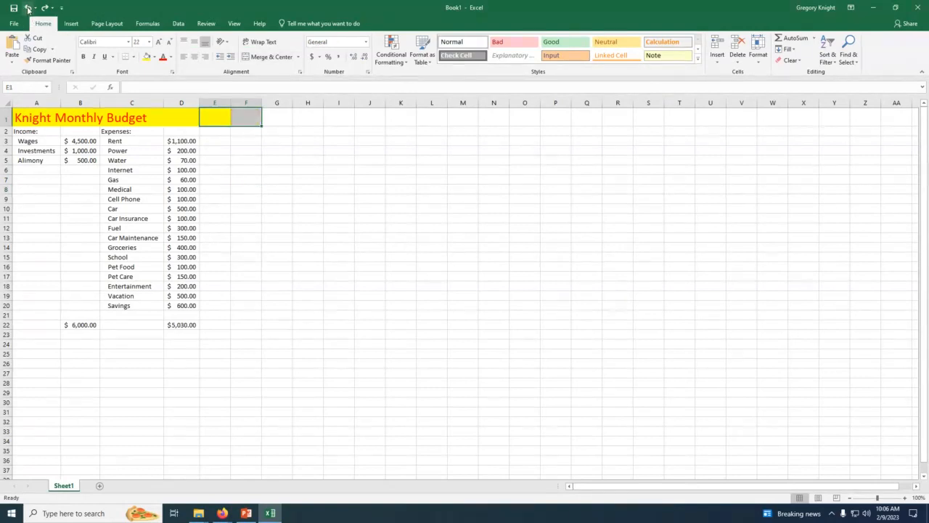
click(28, 8)
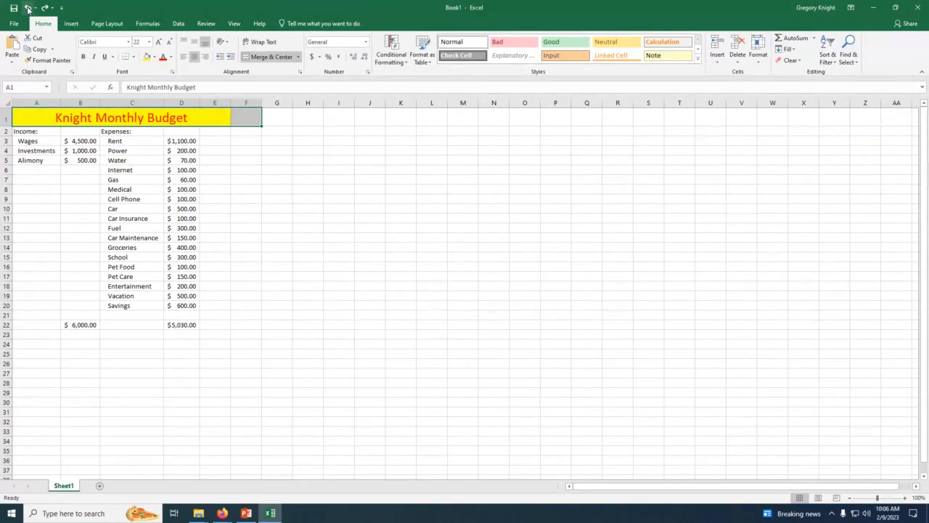
click(247, 156)
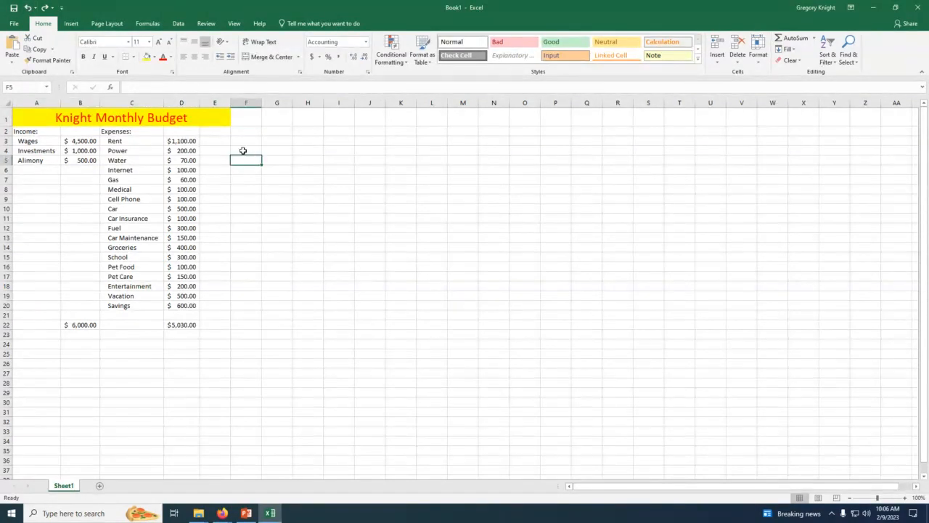
Step: Insert a new column at column E so the merged title extends across A1:F1
click(213, 99)
right_click(213, 100)
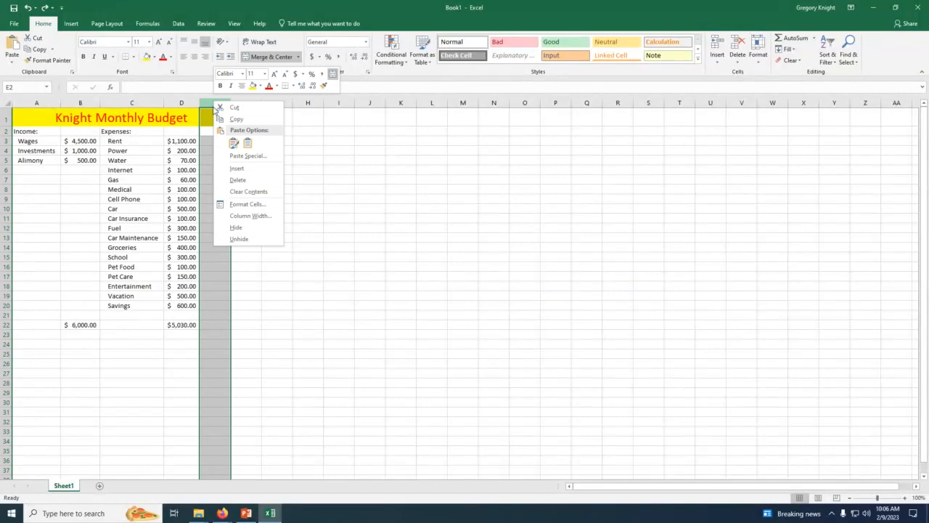
click(236, 169)
click(228, 161)
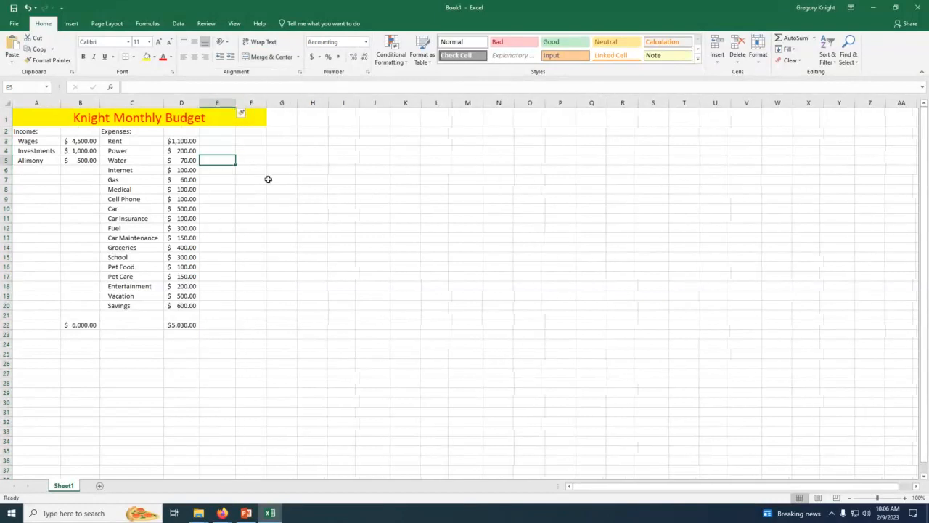
click(283, 188)
click(363, 188)
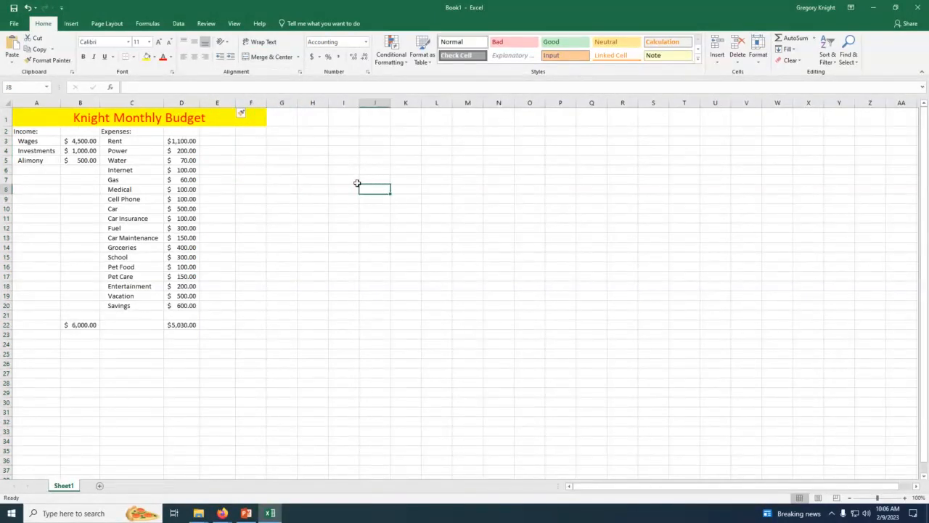
click(217, 100)
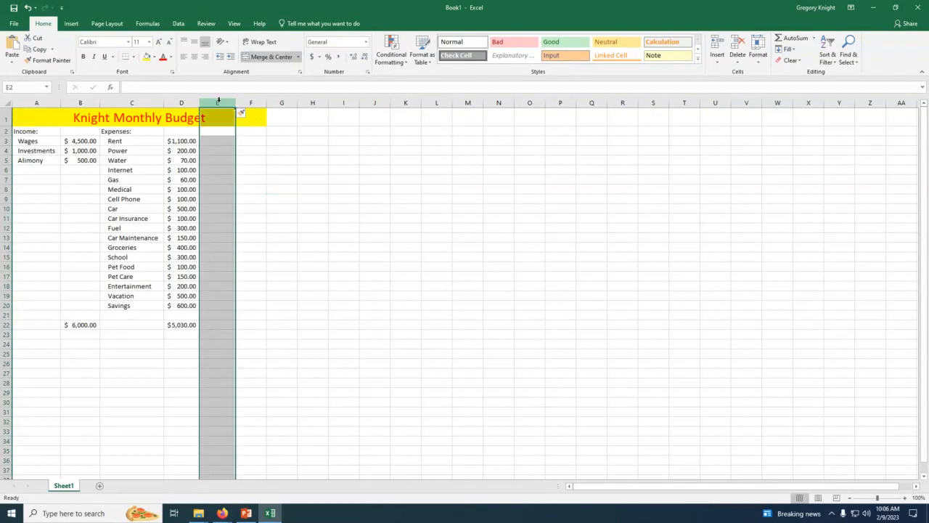
right_click(217, 100)
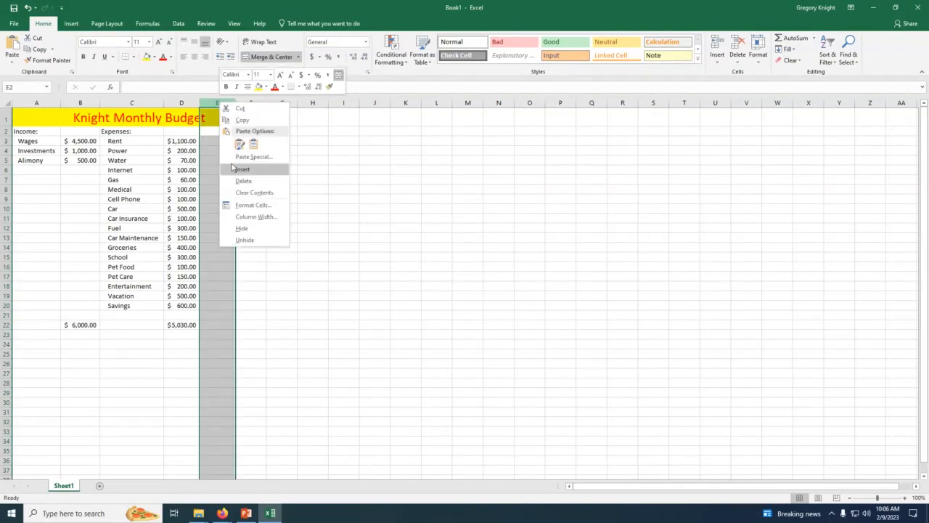
click(377, 180)
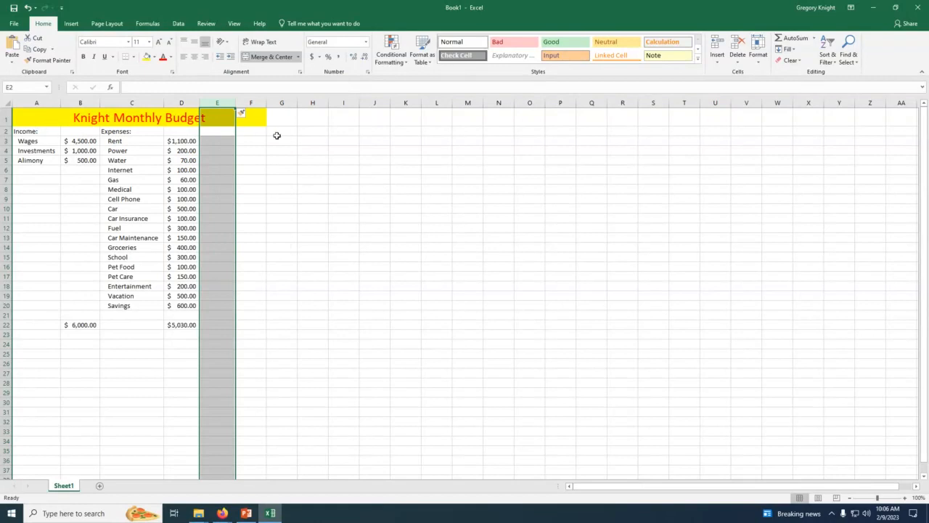
click(294, 170)
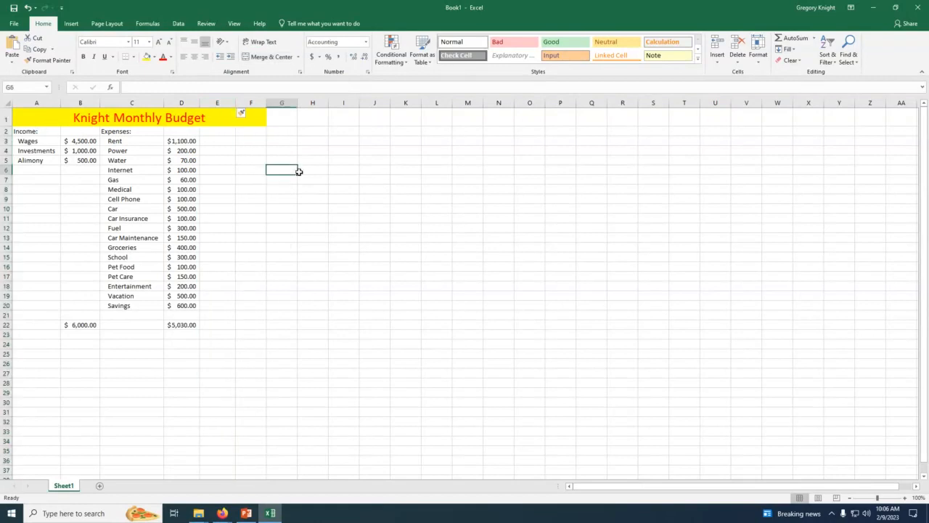
click(211, 326)
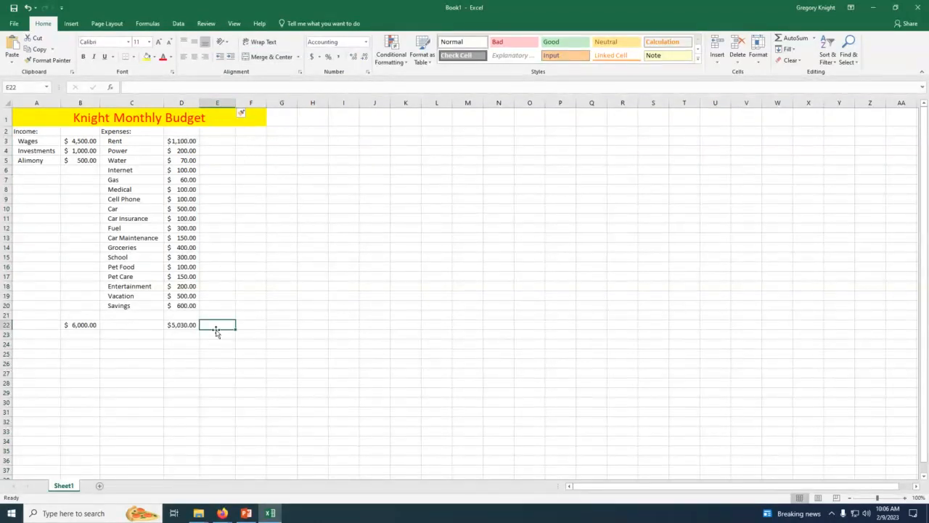
click(73, 325)
click(181, 324)
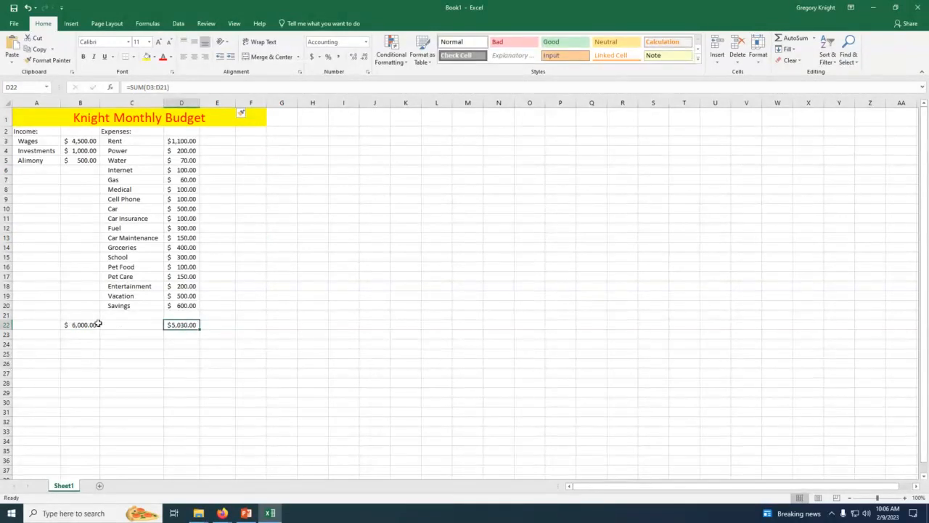
click(73, 324)
click(181, 324)
Step: Enter the formula =B22-D22 in F22 to subtract total expenses from total income
click(245, 324)
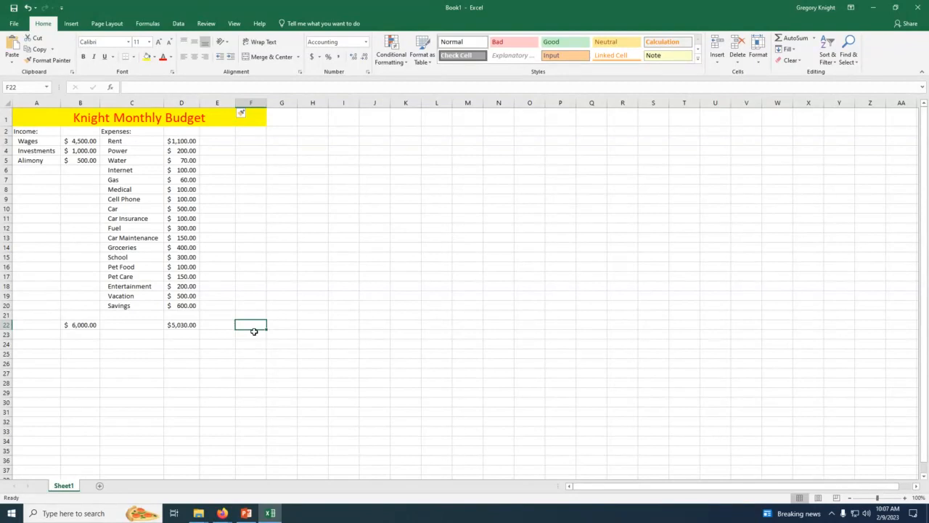
text(=)
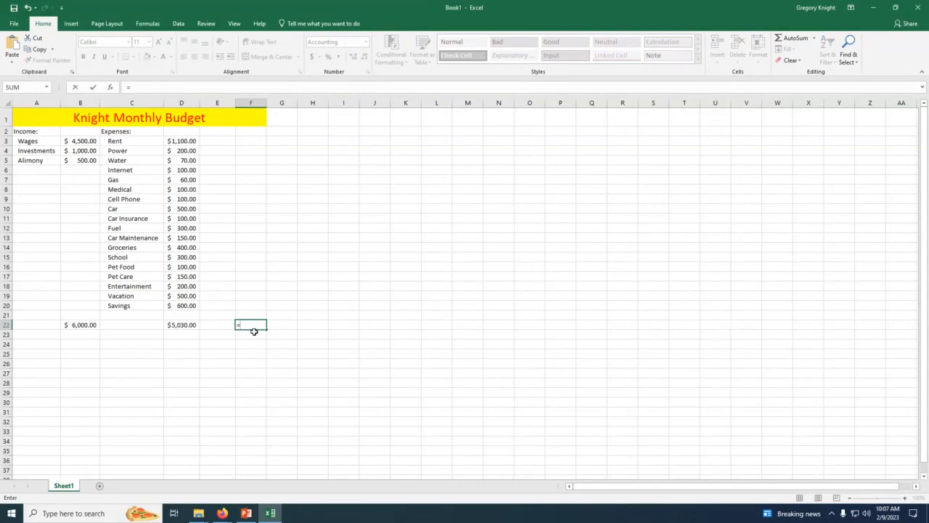
click(74, 325)
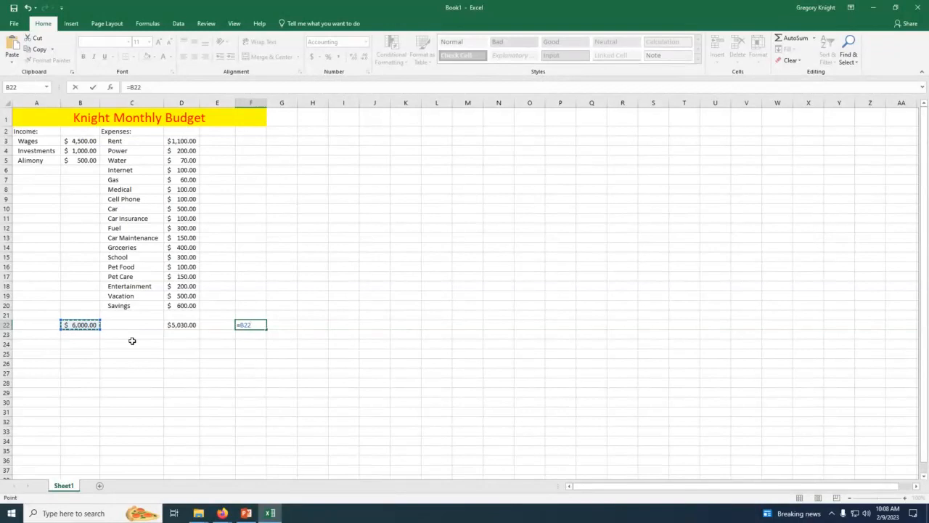
text(-)
click(183, 324)
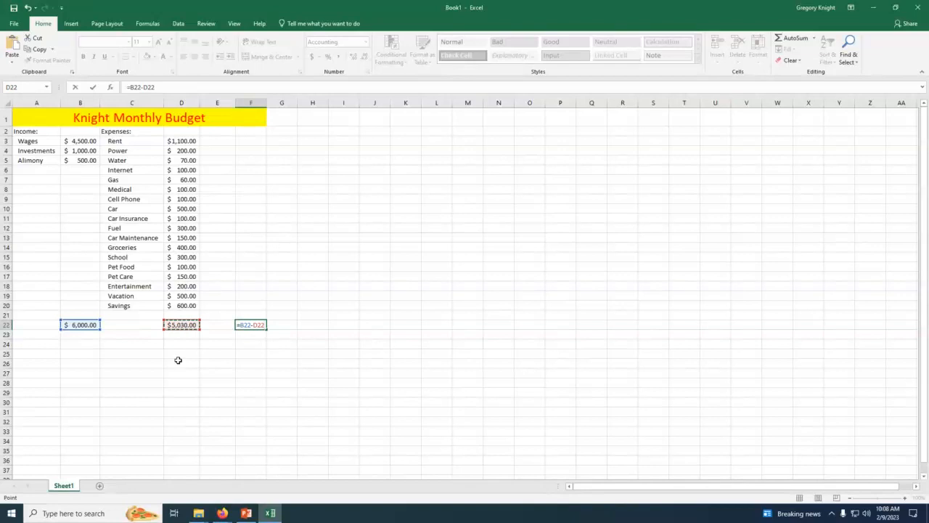
key(Return)
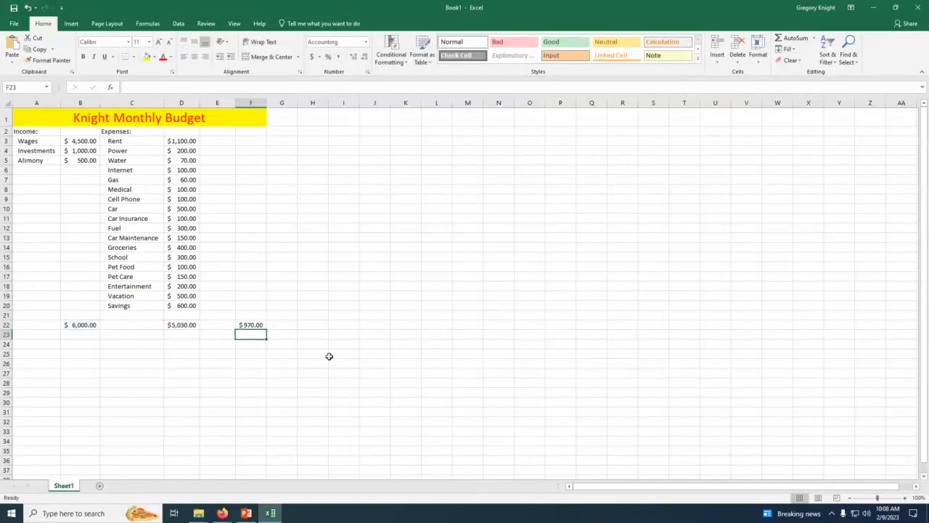
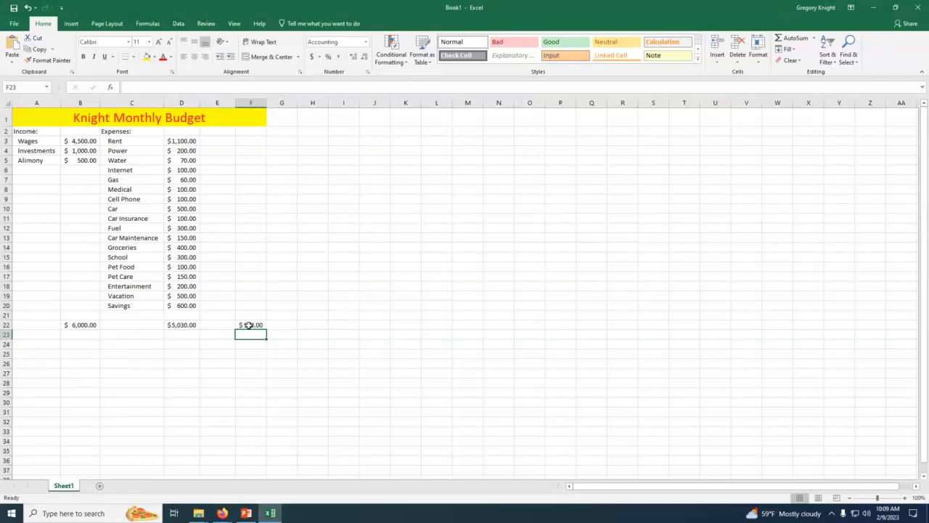
Step: Create a conditional formatting rule on F22 that formats only cells with a cell value less than 0
click(247, 326)
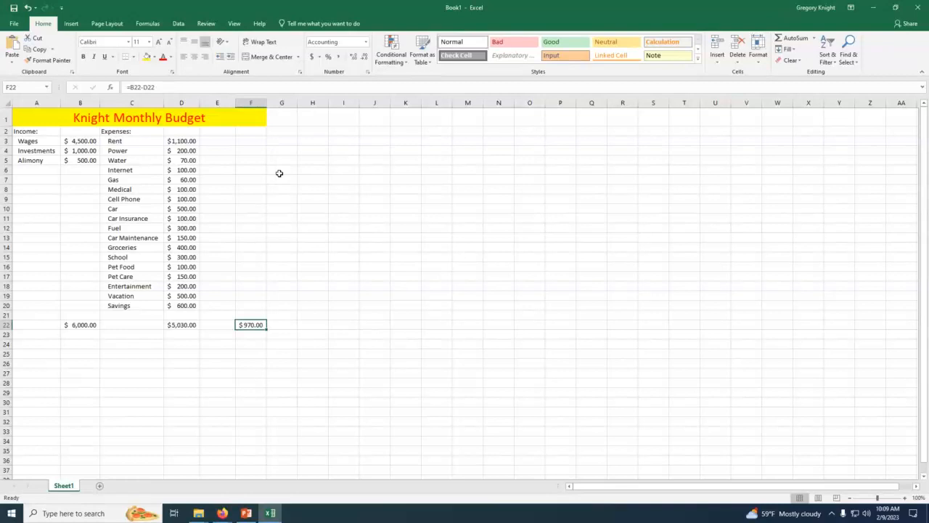
click(250, 352)
click(251, 325)
click(392, 55)
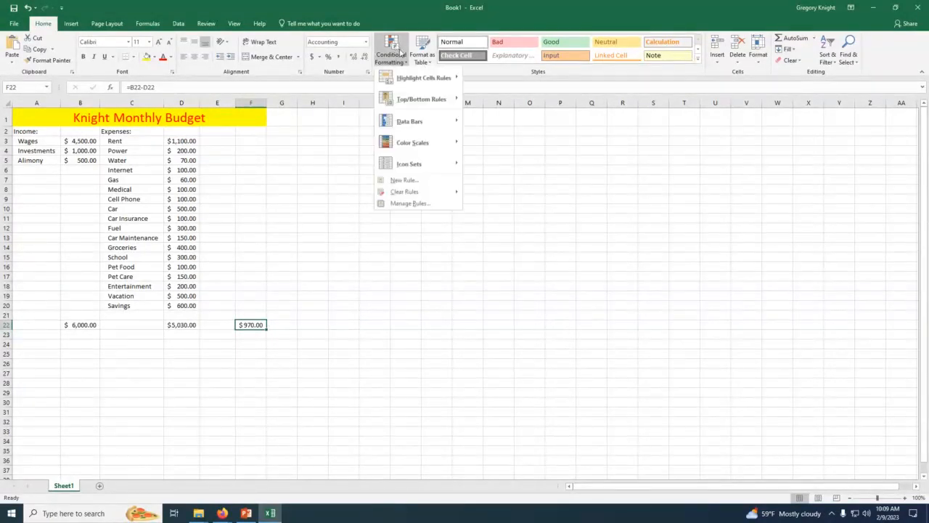
mouse_move(434, 126)
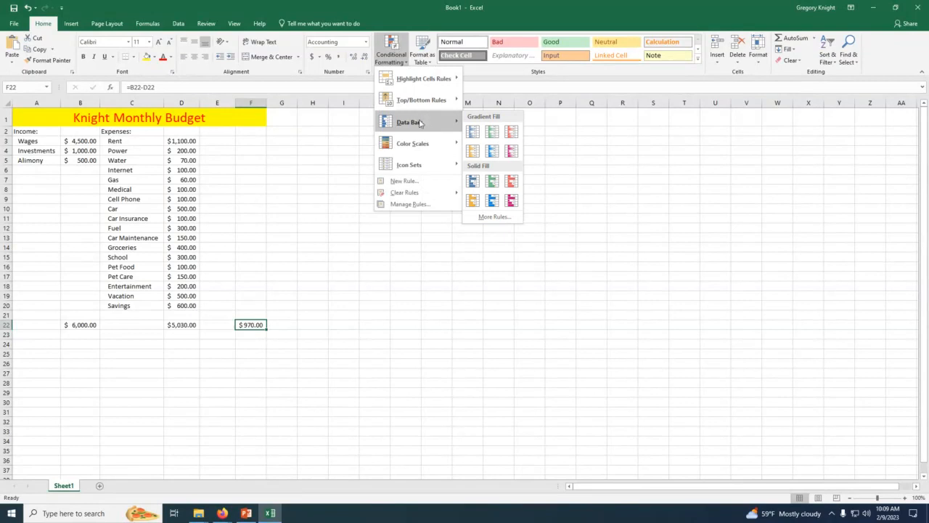
click(405, 181)
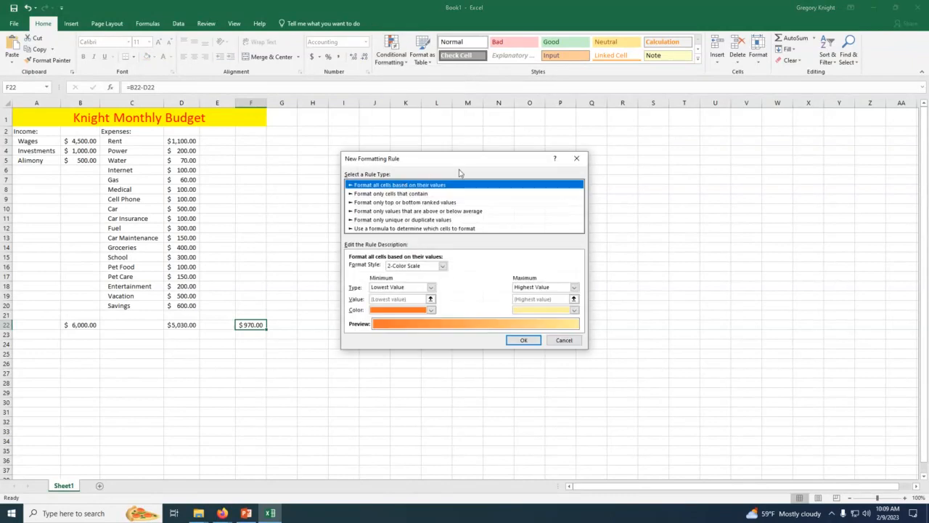
drag(441, 158, 447, 127)
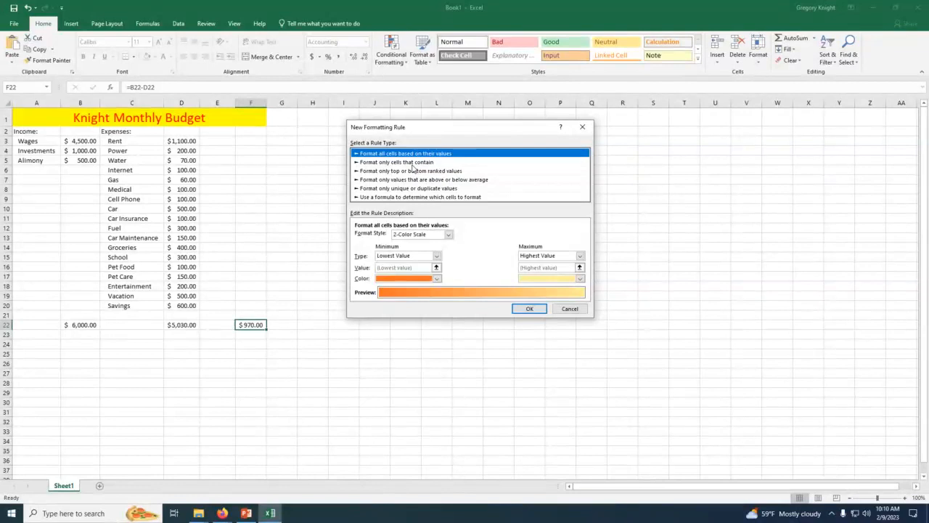
click(412, 165)
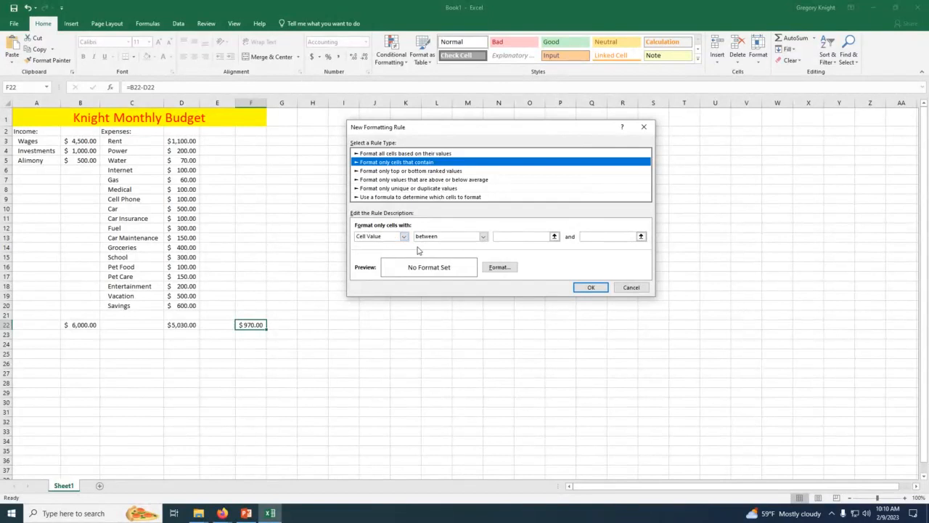
click(484, 237)
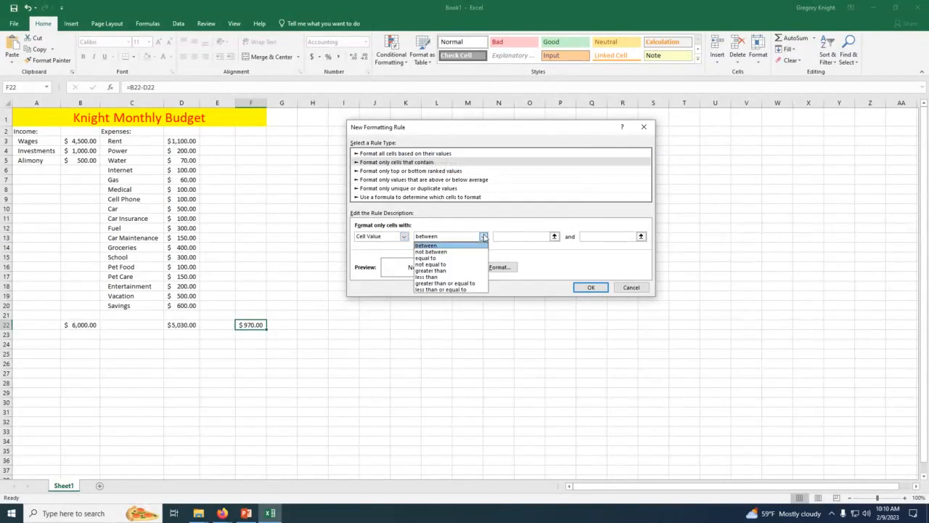
click(443, 277)
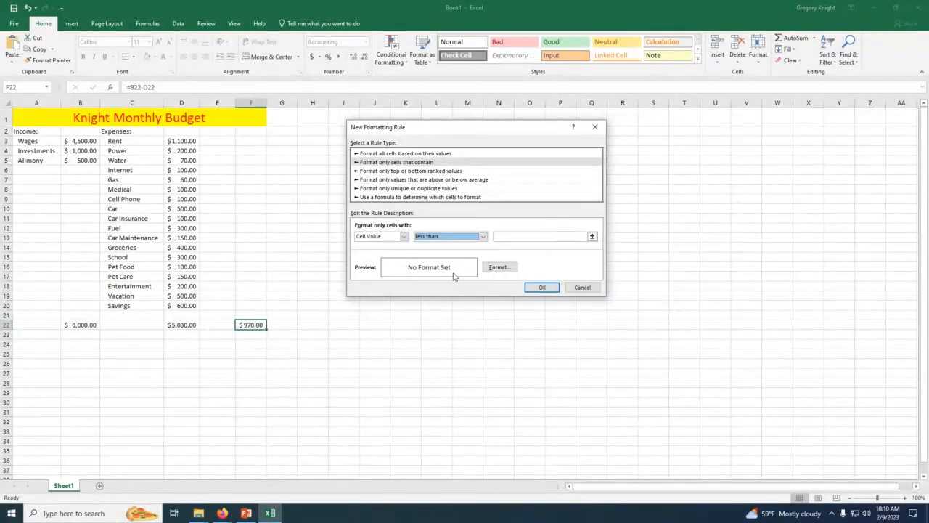
click(516, 237)
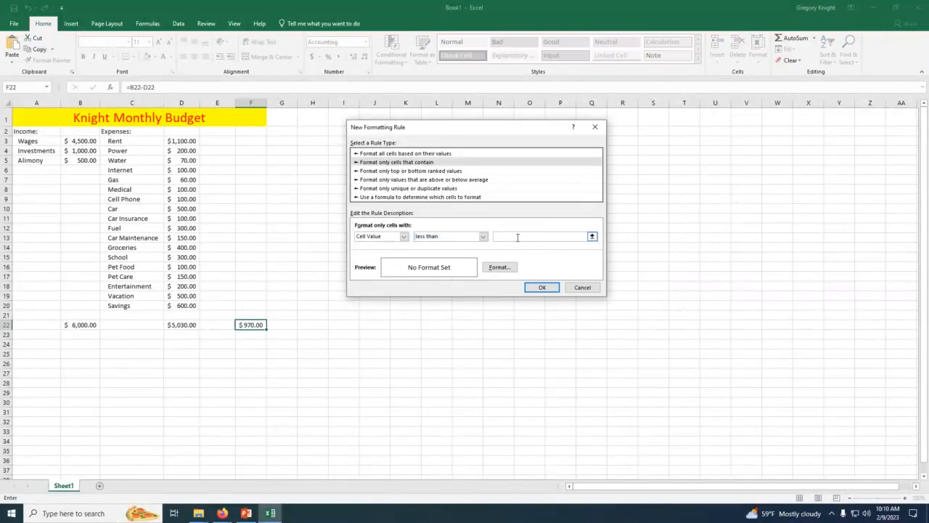
text(0)
click(543, 288)
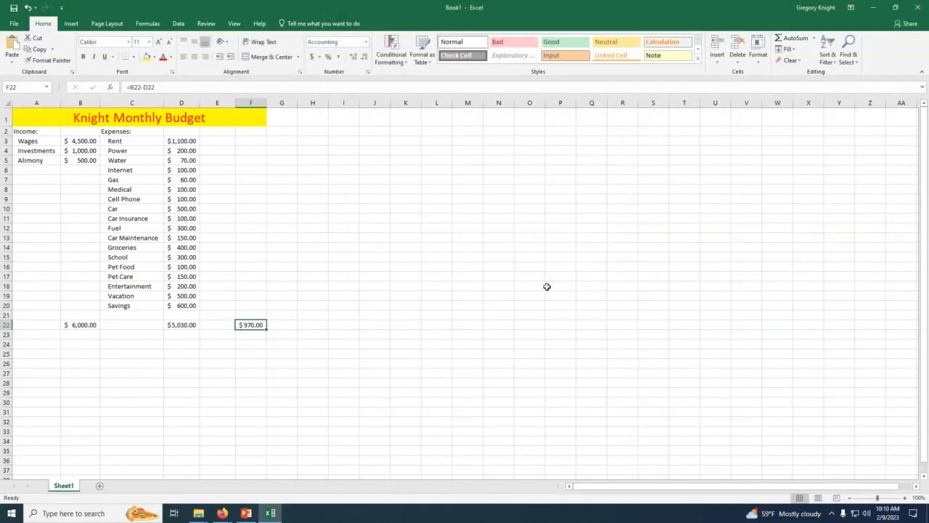
Step: Edit F22's conditional formatting rule for values below 0 to use a dark red font color, and apply it
click(393, 63)
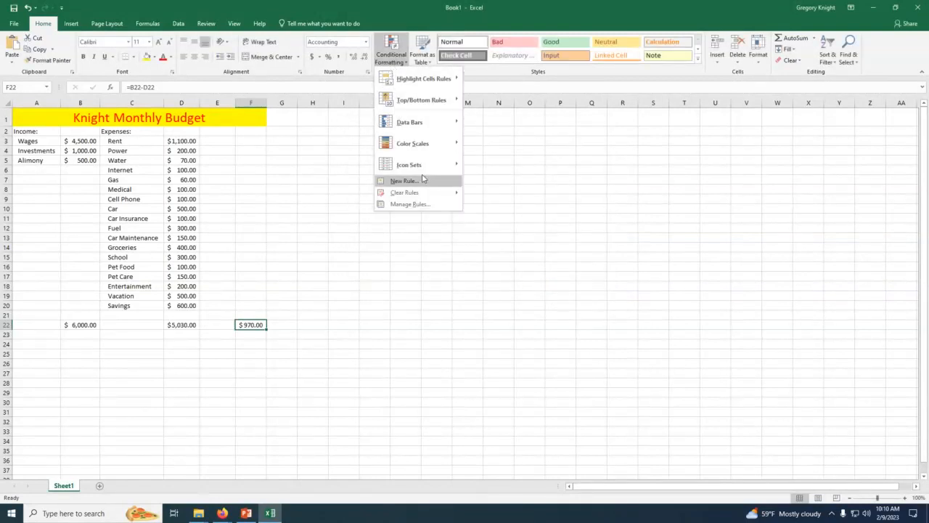
click(411, 204)
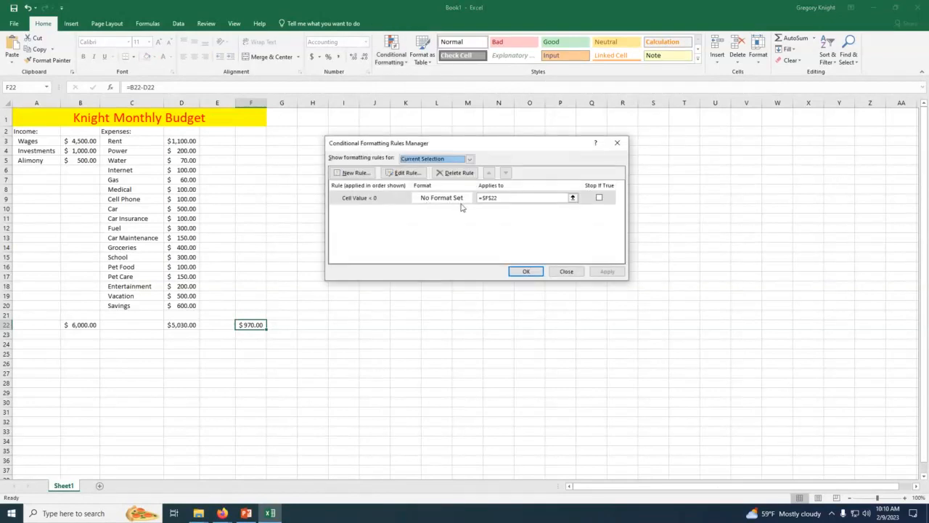
click(371, 205)
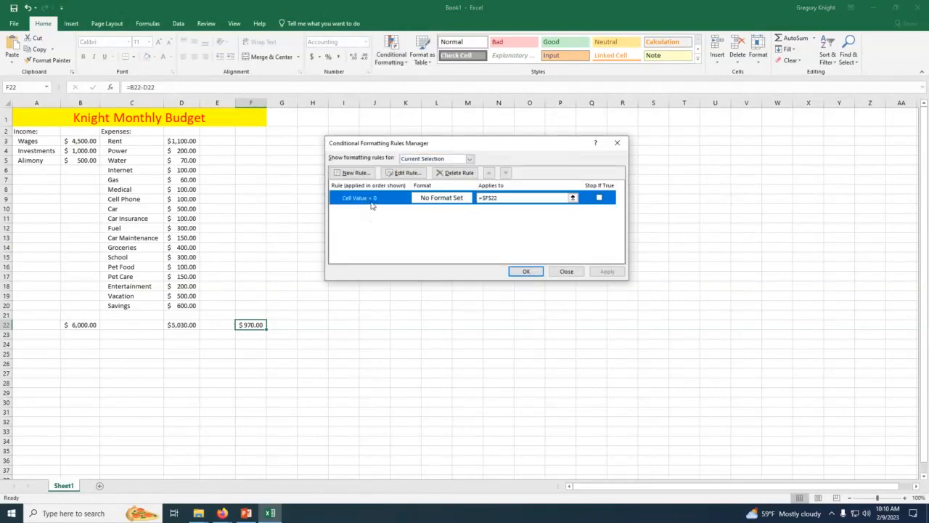
click(404, 172)
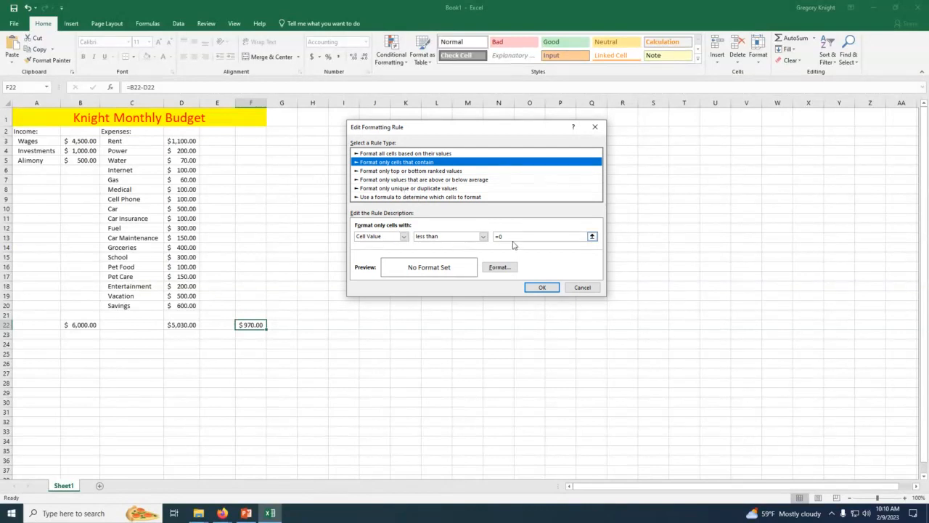
click(499, 268)
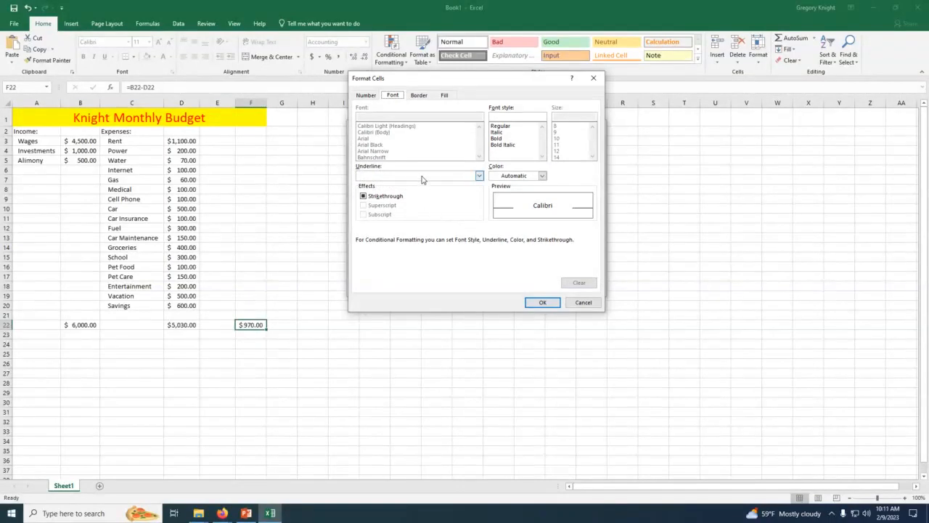
click(541, 175)
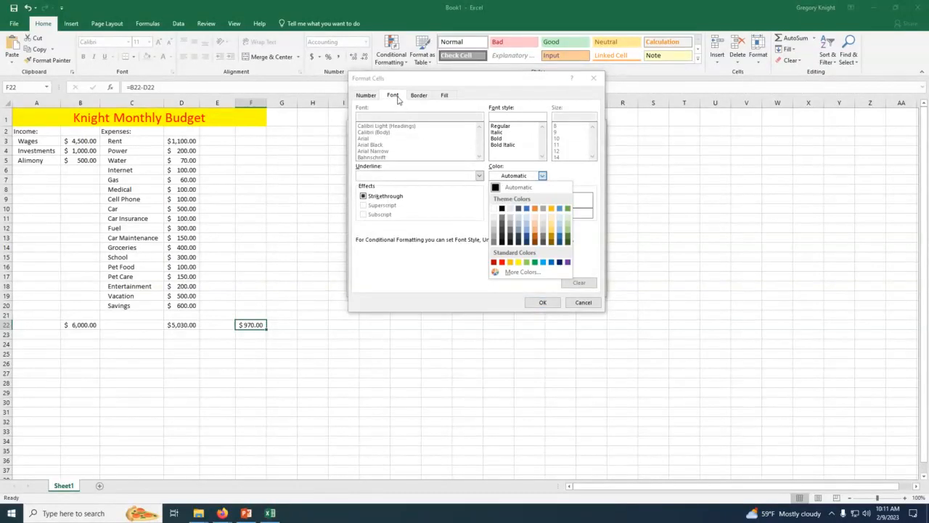
click(535, 209)
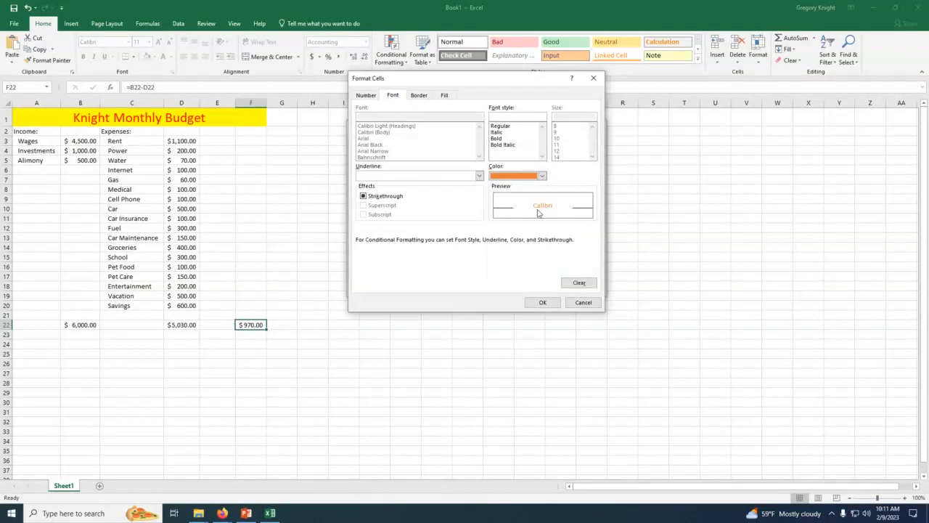
click(541, 176)
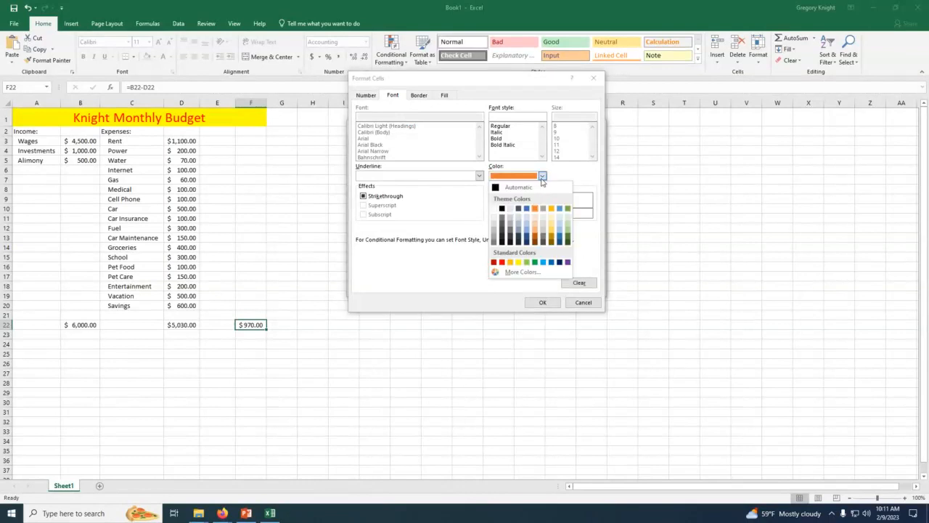
click(494, 262)
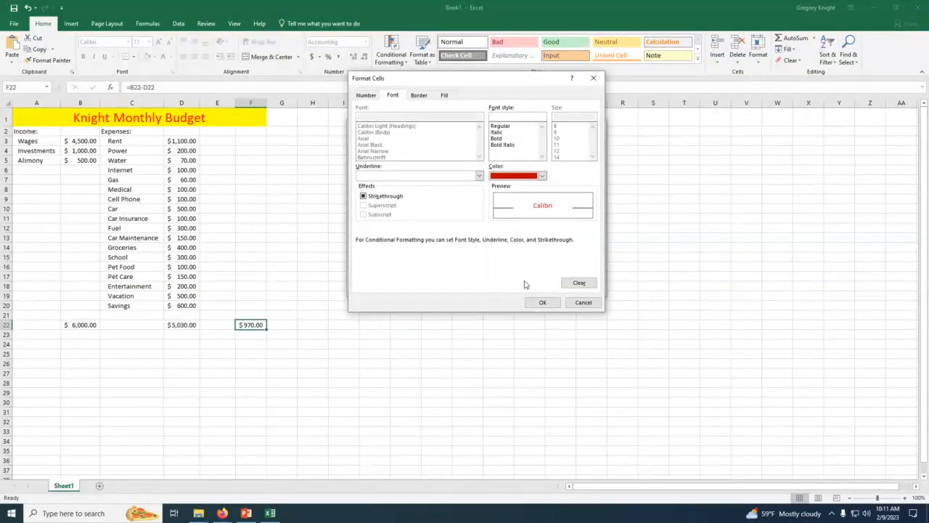
click(545, 302)
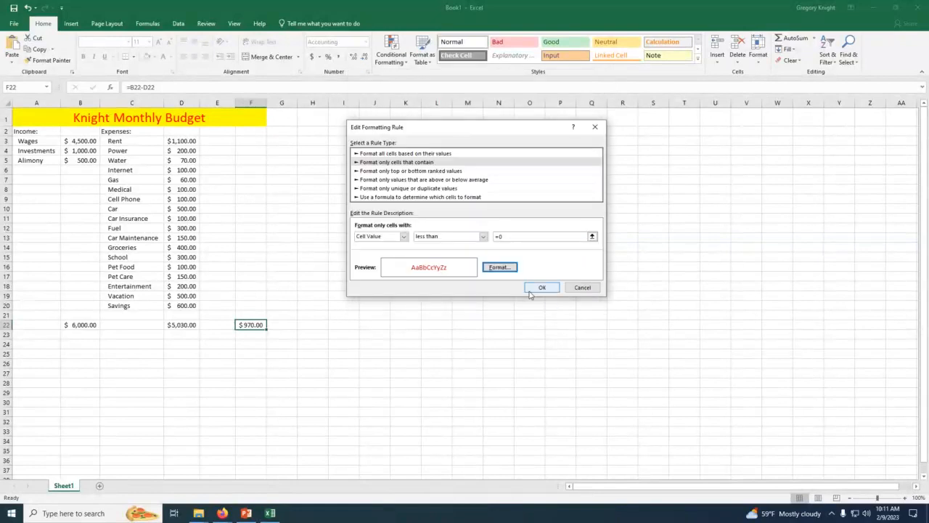
click(541, 288)
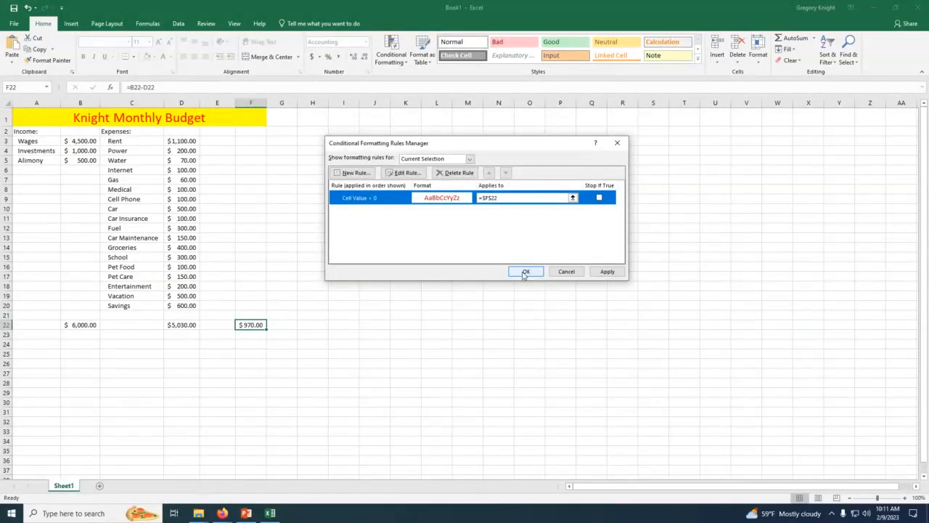
click(524, 272)
click(524, 272)
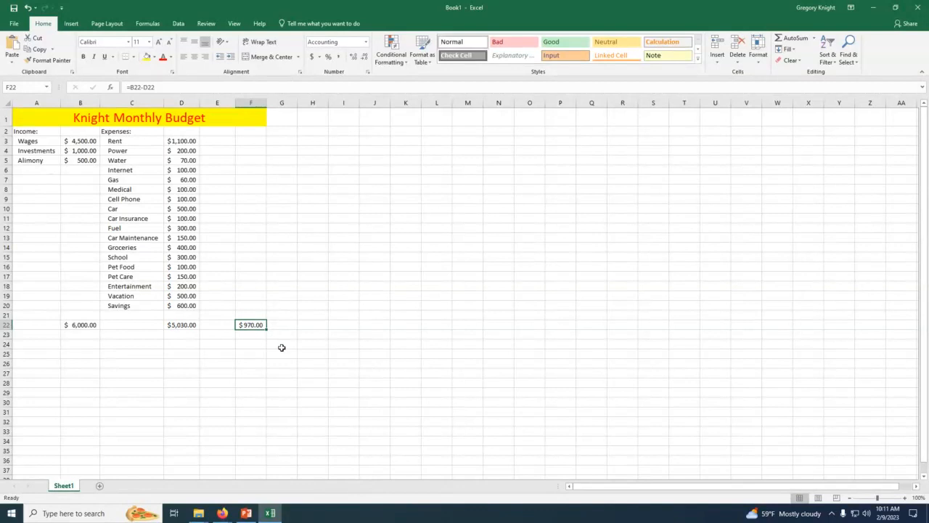
Step: Set the Investments income in B4 to 0
click(80, 151)
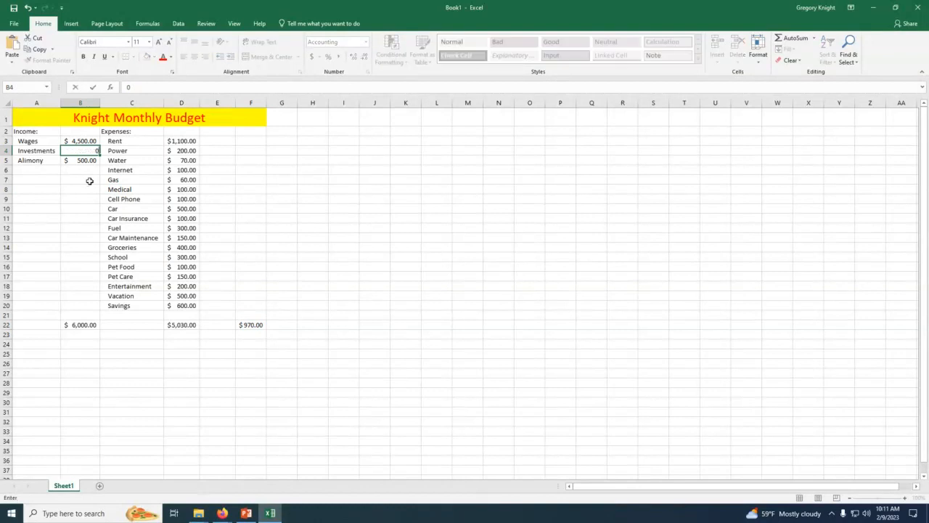
text(0)
key(Return)
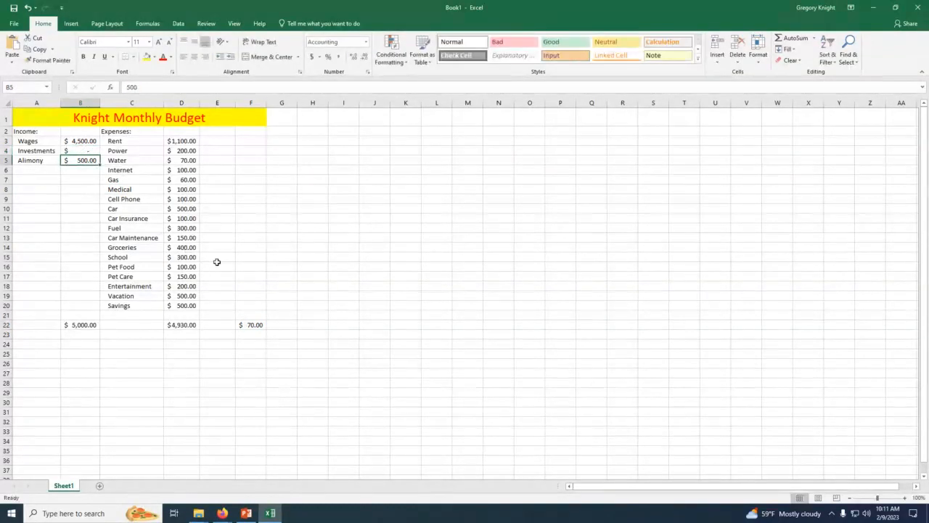
Step: Re-enter 0 as the less-than threshold in F22's existing conditional formatting rule and apply it
click(250, 325)
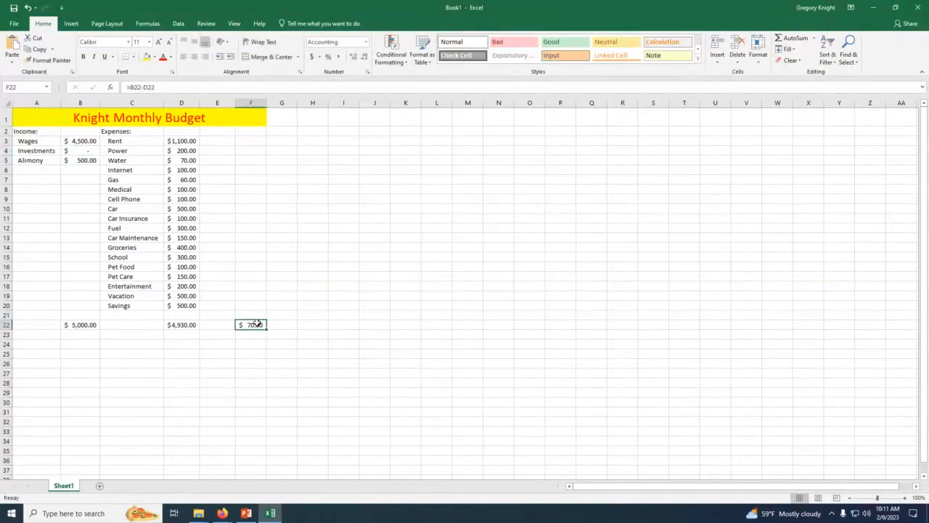
click(391, 58)
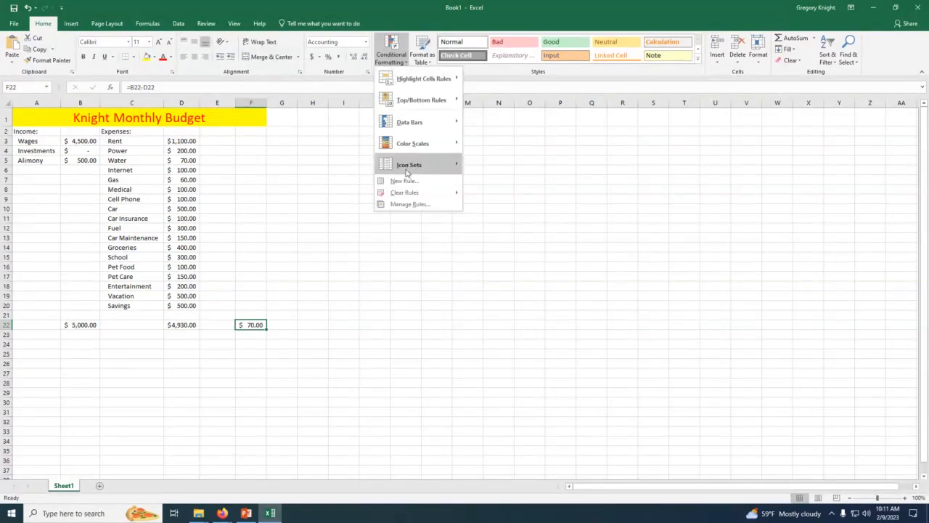
click(420, 205)
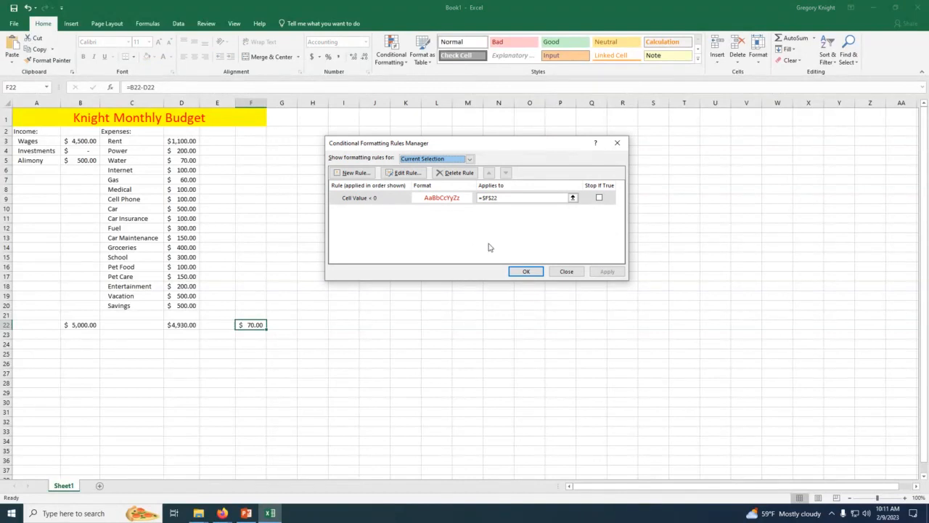
click(573, 198)
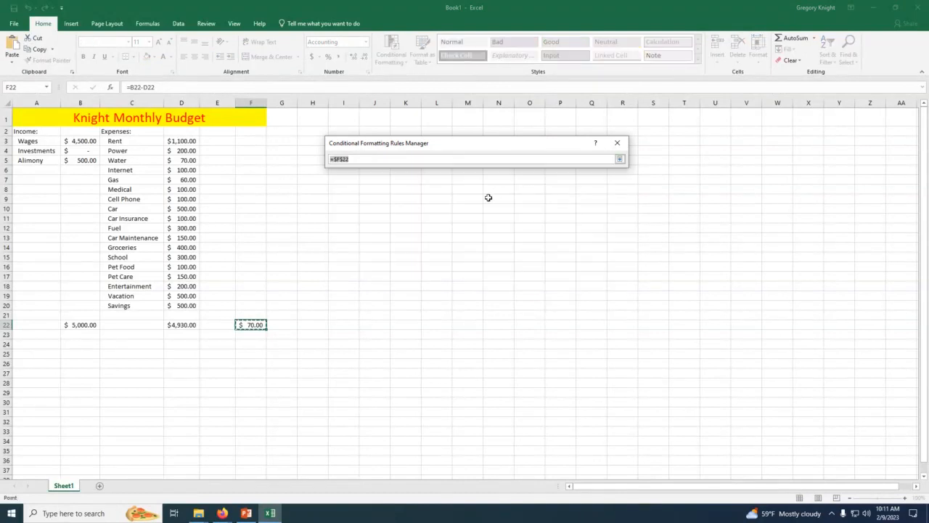
click(618, 145)
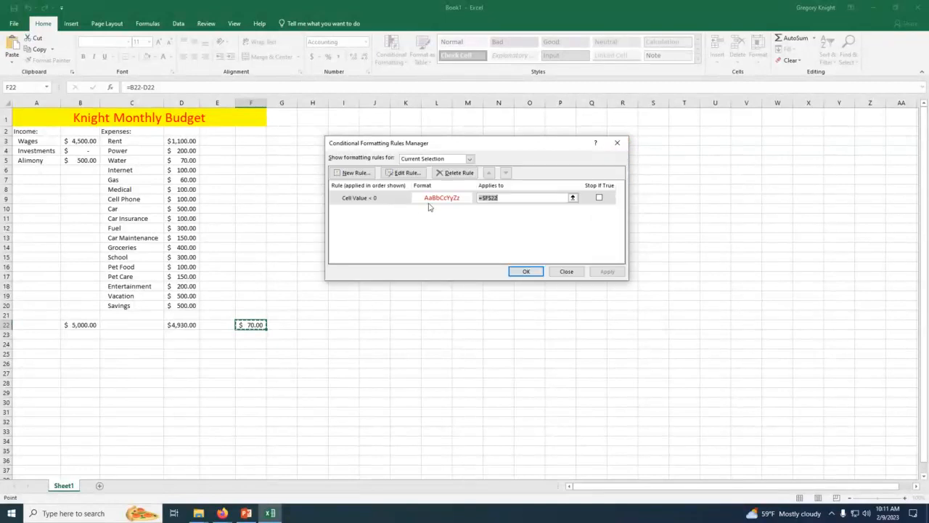
click(395, 202)
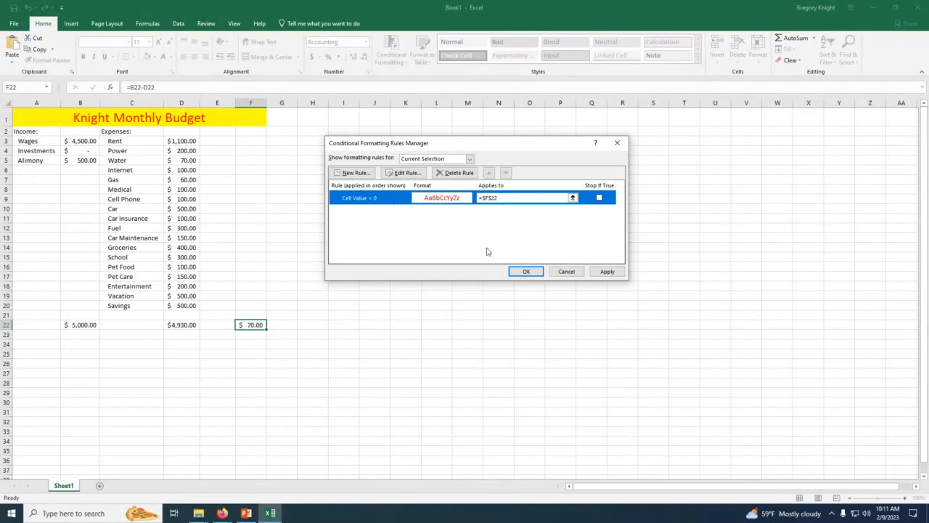
click(403, 172)
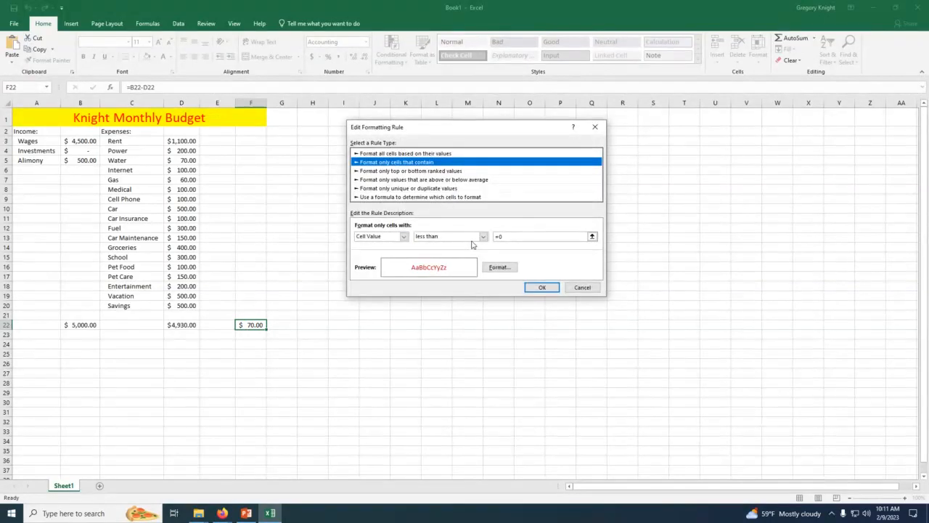
click(519, 239)
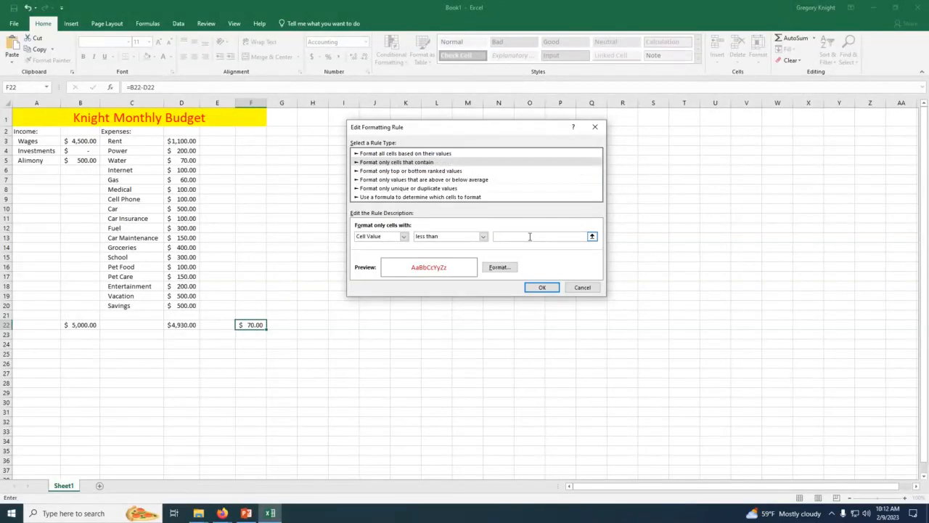
click(542, 288)
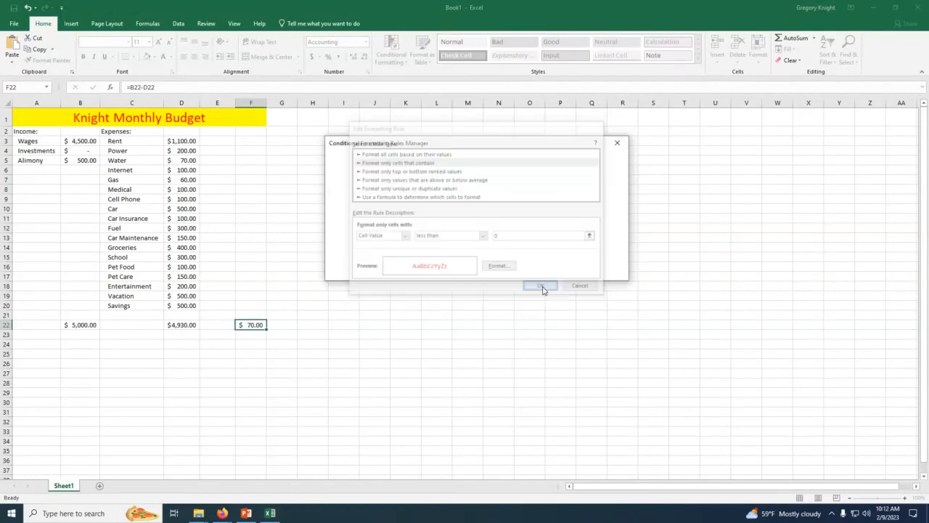
click(525, 271)
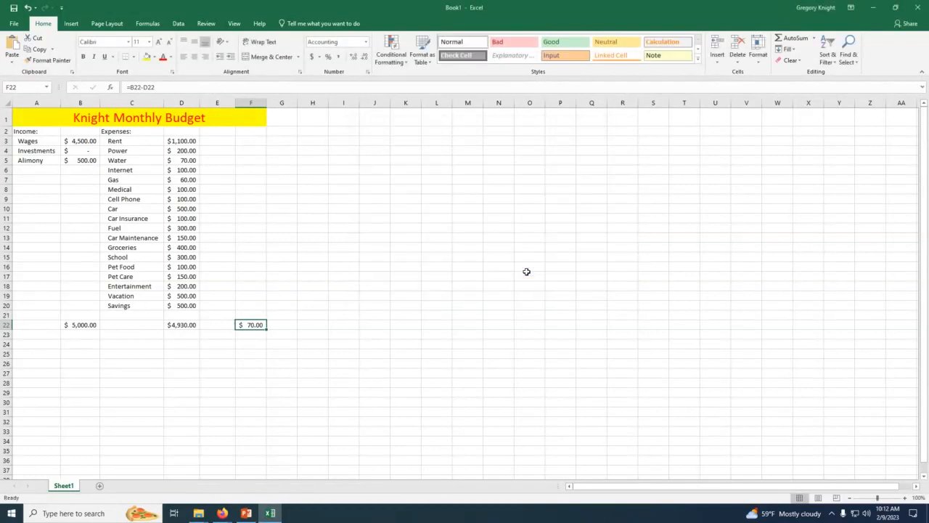
Step: Set the Alimony income in B5 to 0 and autofit column F to its contents
click(344, 305)
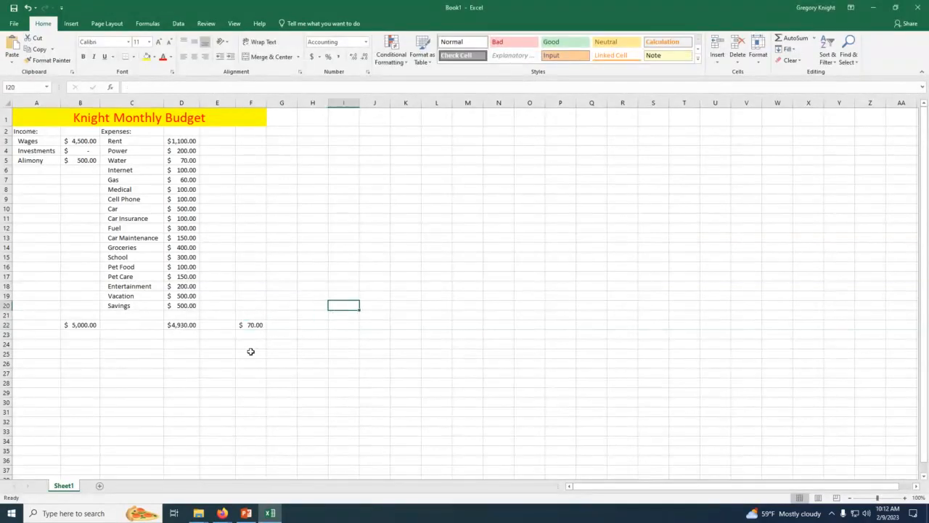
click(243, 326)
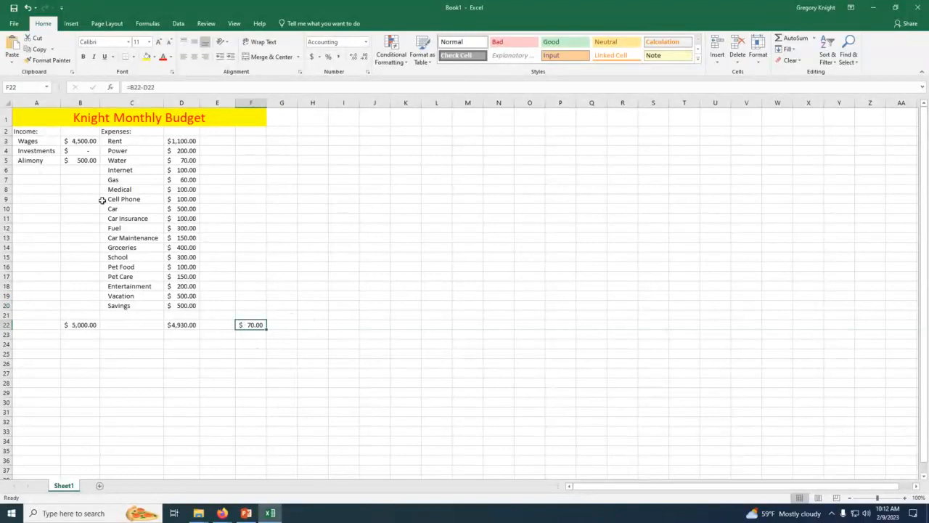
click(82, 160)
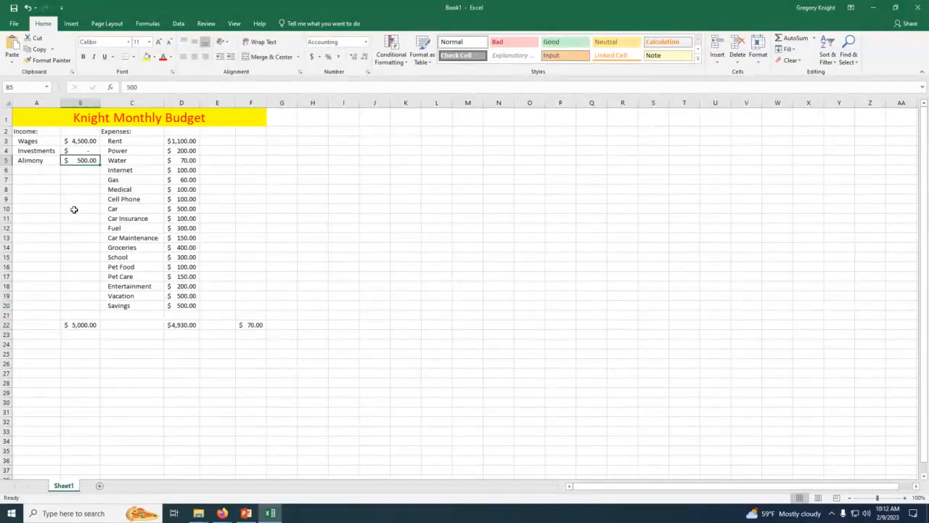
text(0)
key(Return)
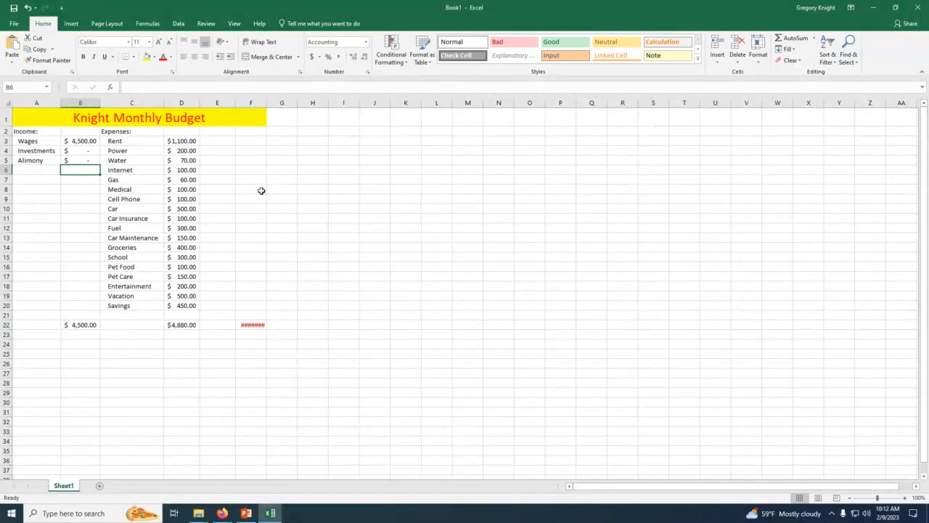
double_click(269, 102)
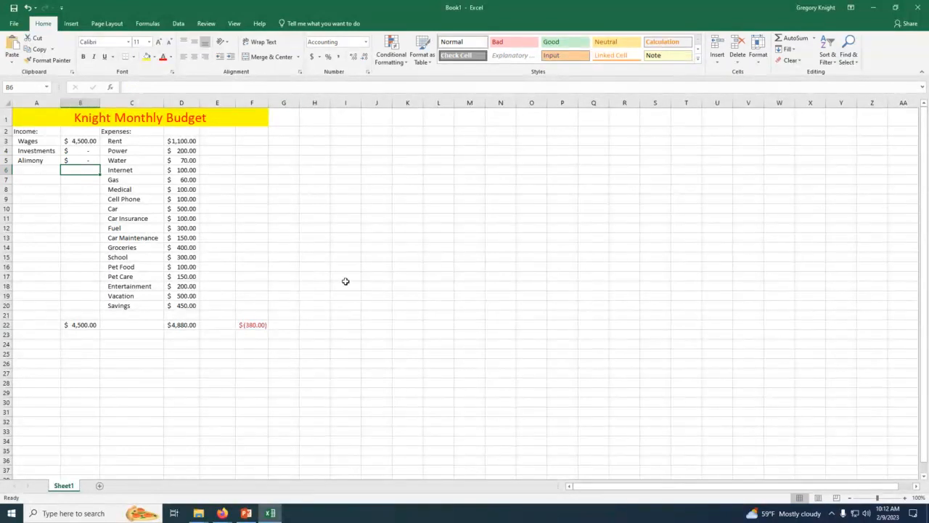
click(245, 324)
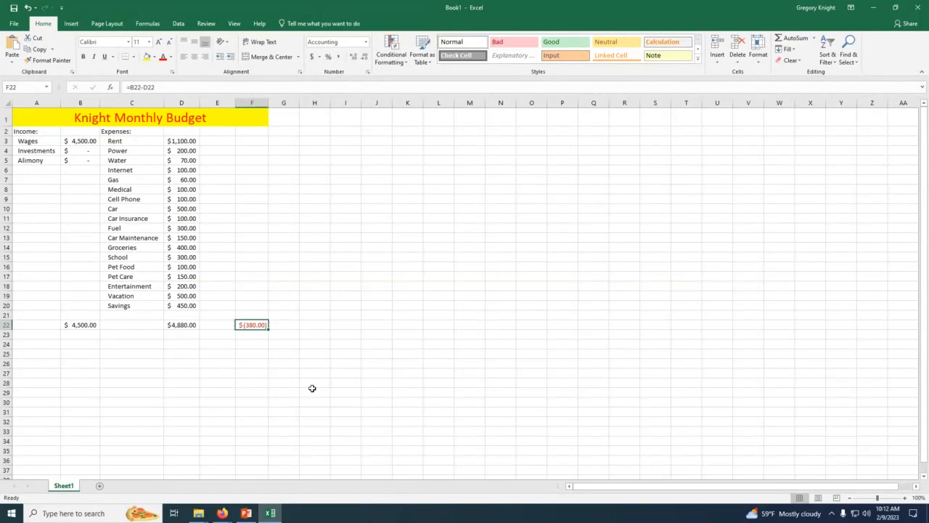
click(313, 286)
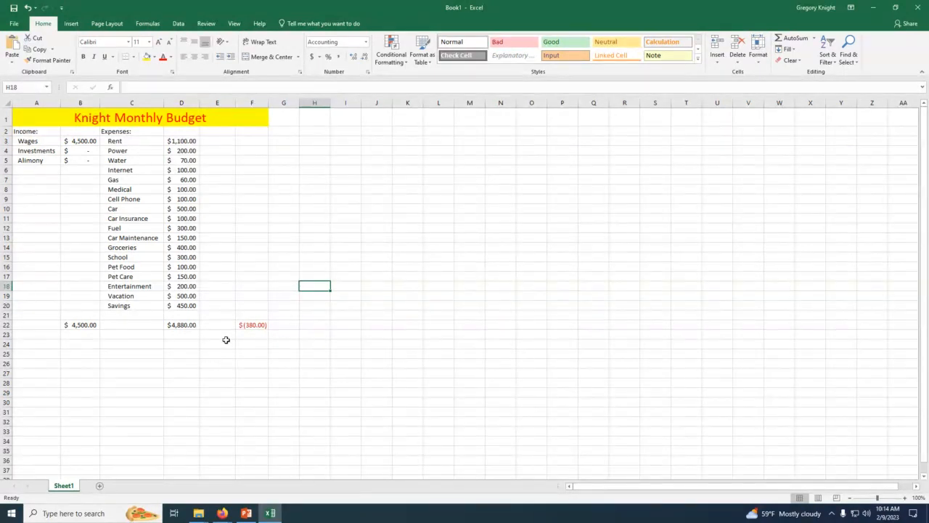
Step: Label cell F21 "Leftover:" and make the label bold
click(244, 315)
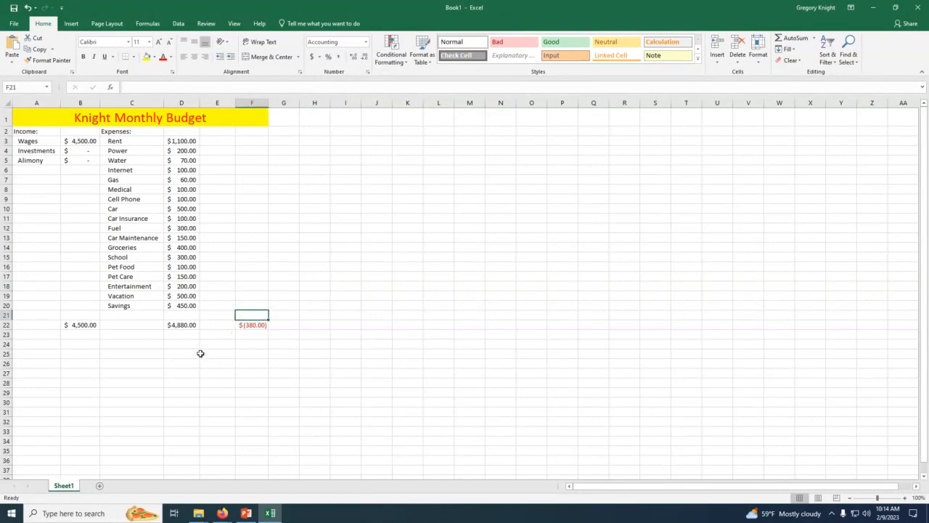
text(Lef)
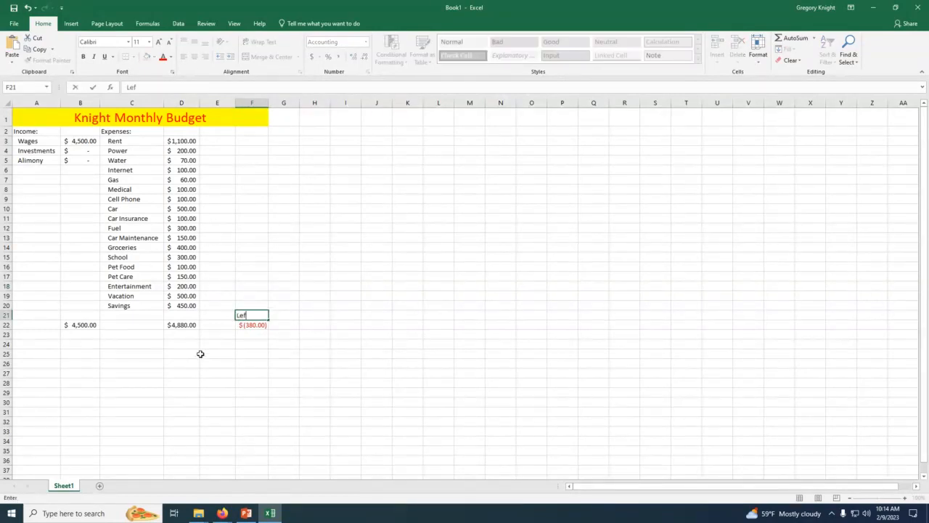
text(tover:)
click(241, 353)
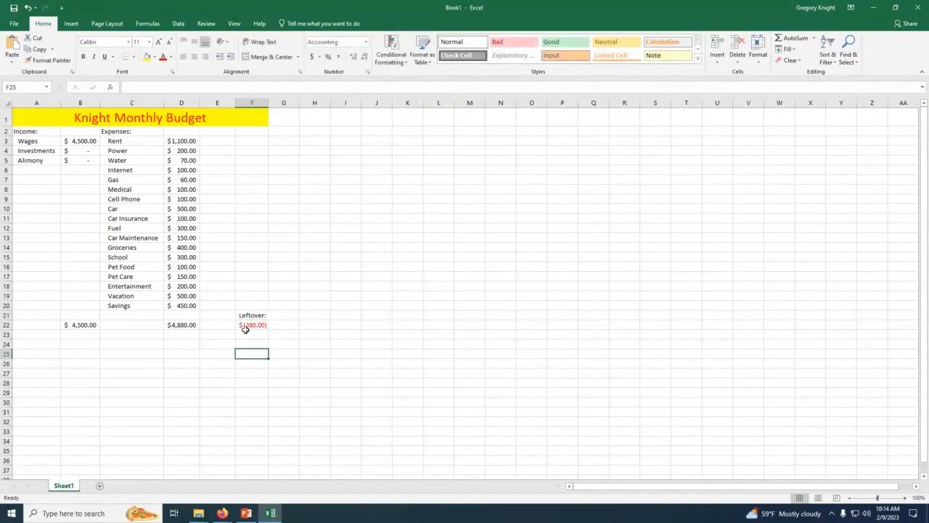
click(247, 316)
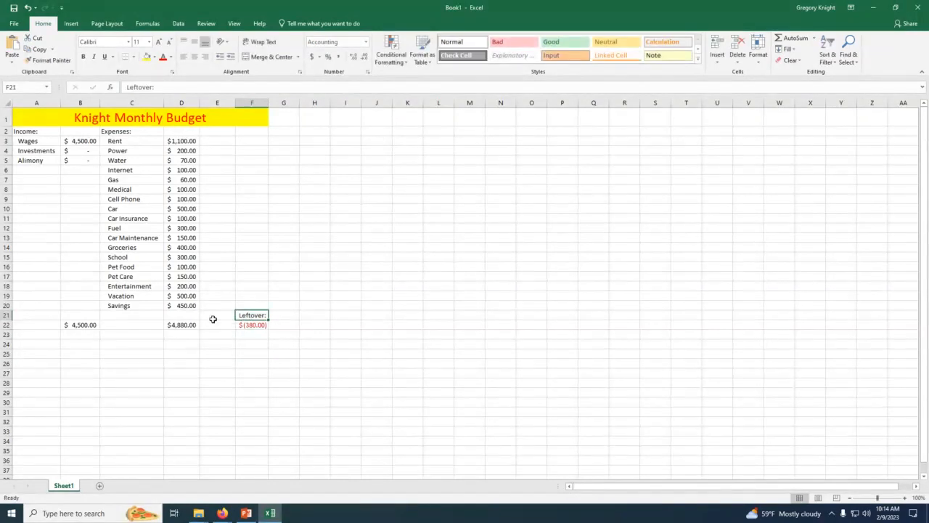
click(83, 56)
Step: Enter the label "Totals" in cell A22
click(31, 328)
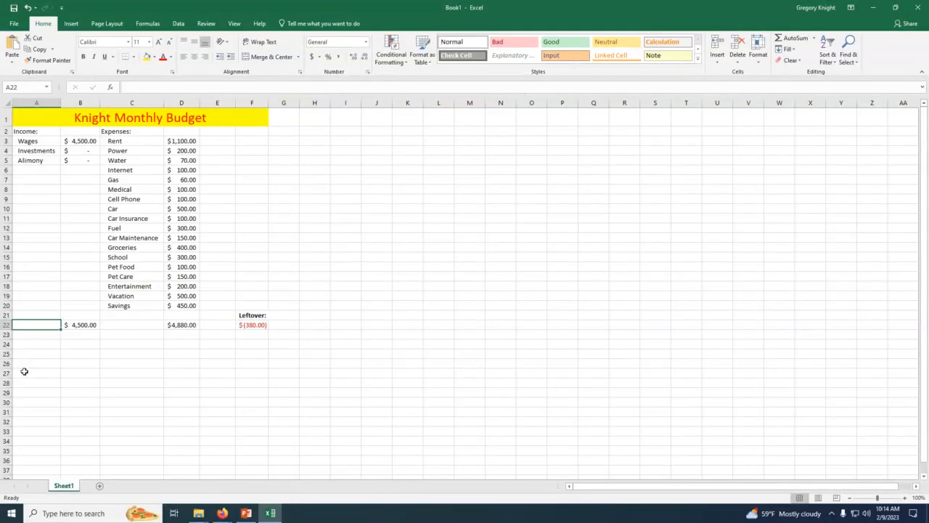
text(Ttoals)
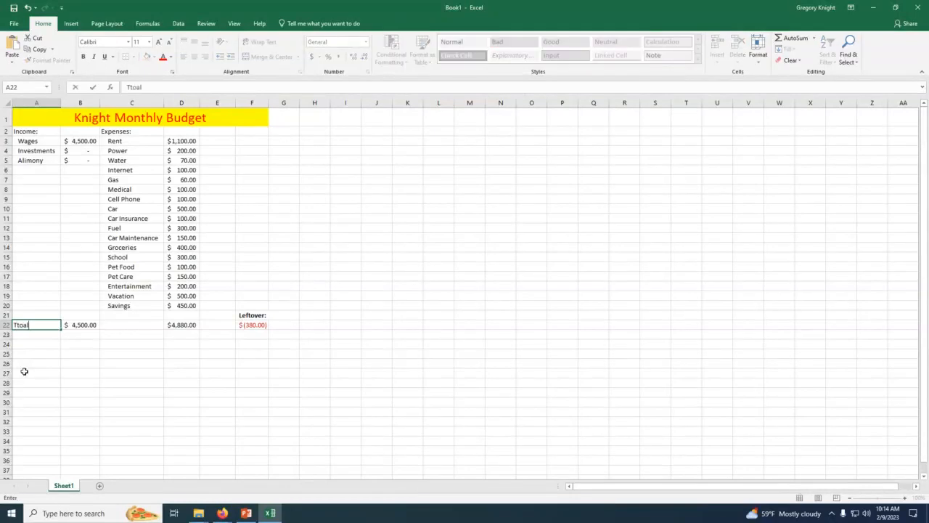
key(BackSpace)
key(BackSpace)
key(BackSpace)
key(BackSpace)
key(BackSpace)
text(otals)
click(23, 363)
Step: Right-align the Totals label in A22 and make it bold
click(18, 326)
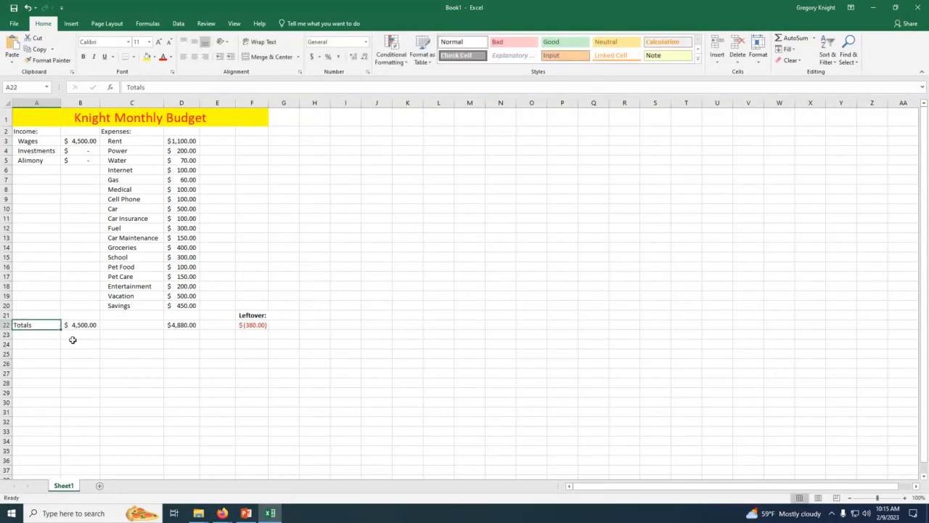
click(206, 57)
click(87, 347)
click(45, 324)
click(83, 58)
drag(138, 344, 157, 354)
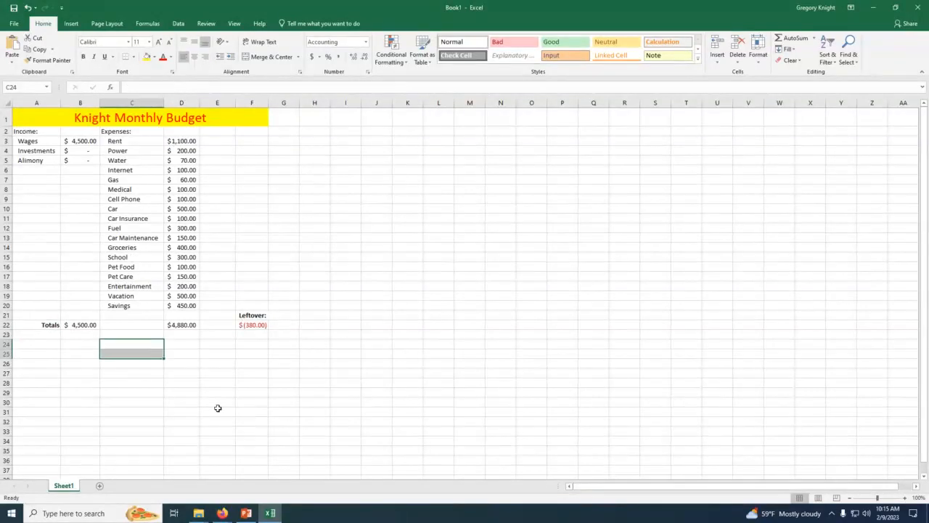
click(144, 390)
Step: Apply a bottom double border to the income total in B22
click(70, 325)
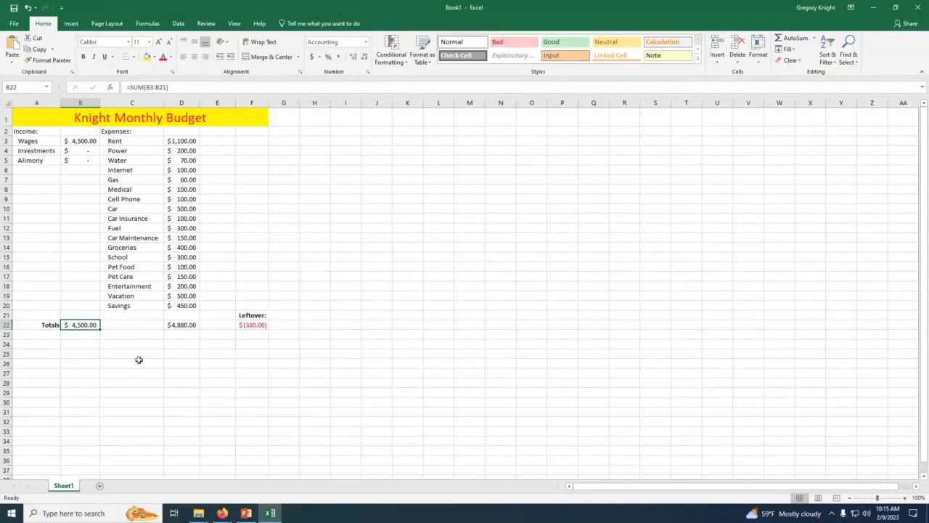
click(82, 353)
click(80, 324)
click(177, 327)
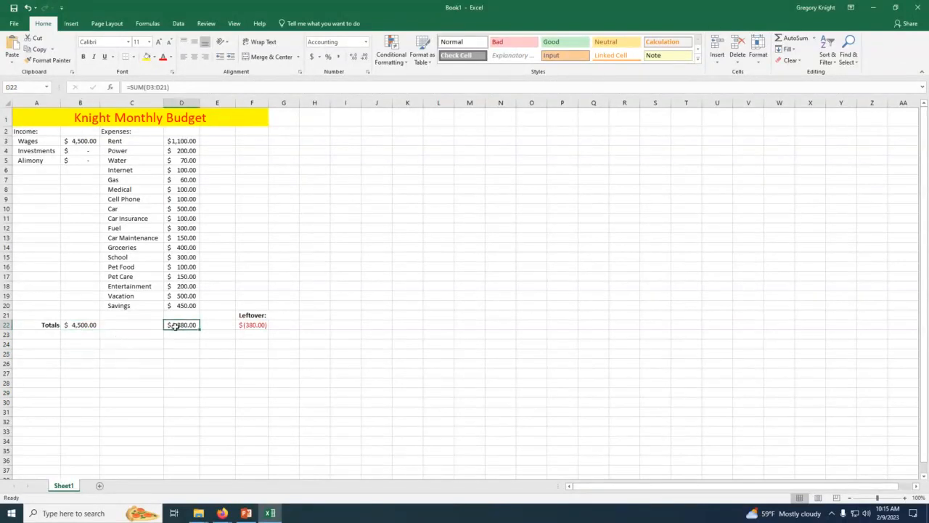
click(77, 326)
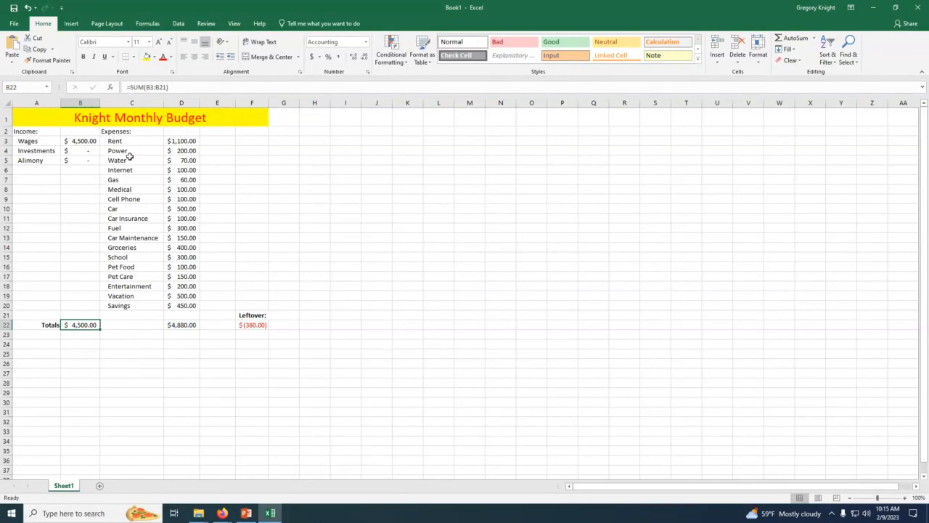
click(134, 57)
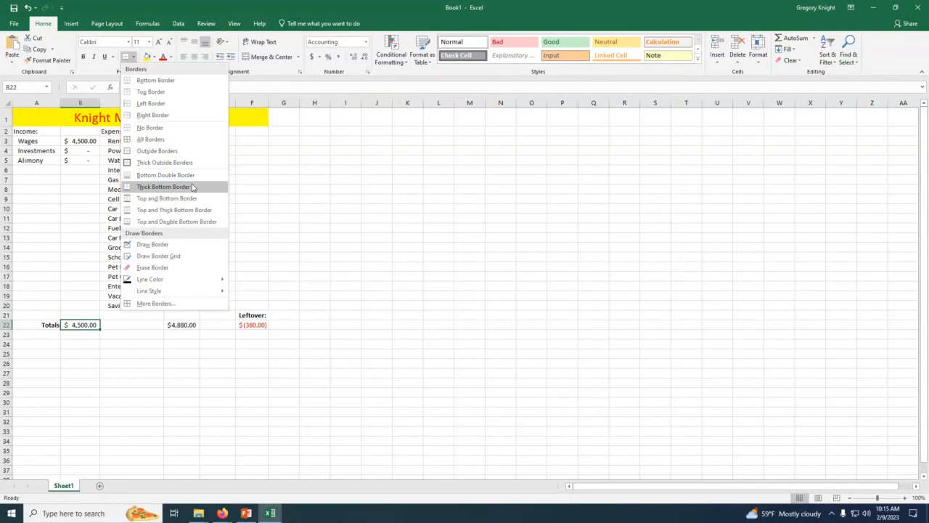
click(166, 175)
click(118, 373)
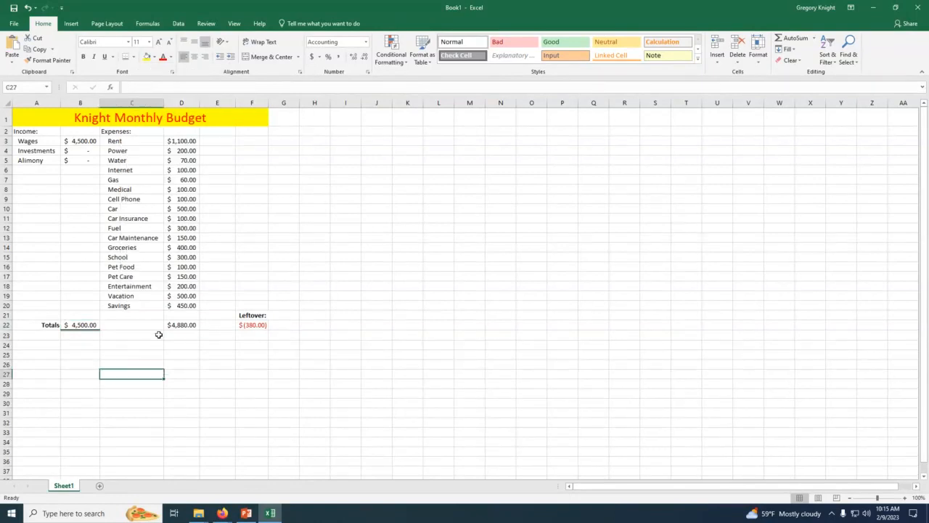
Step: Apply the same bottom double border to the expenses total in D22 and the leftover amount in F22
click(185, 325)
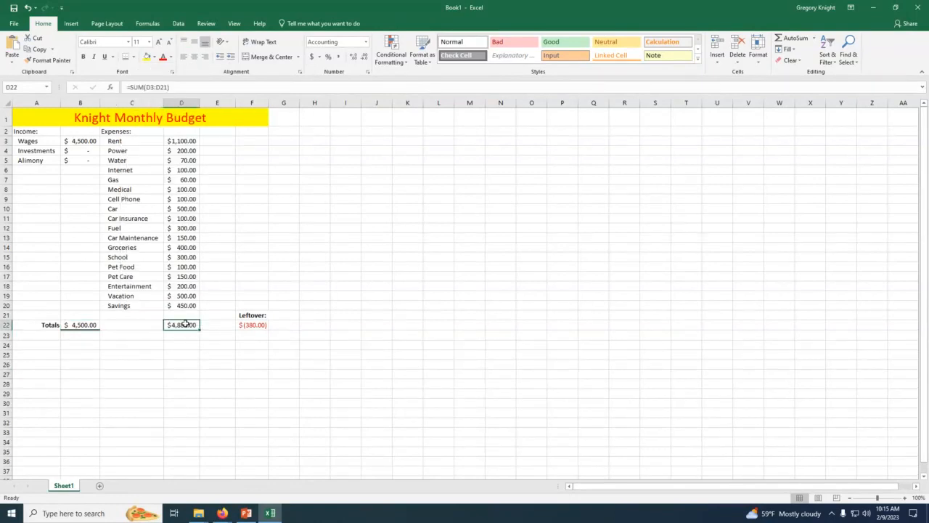
click(126, 58)
click(225, 335)
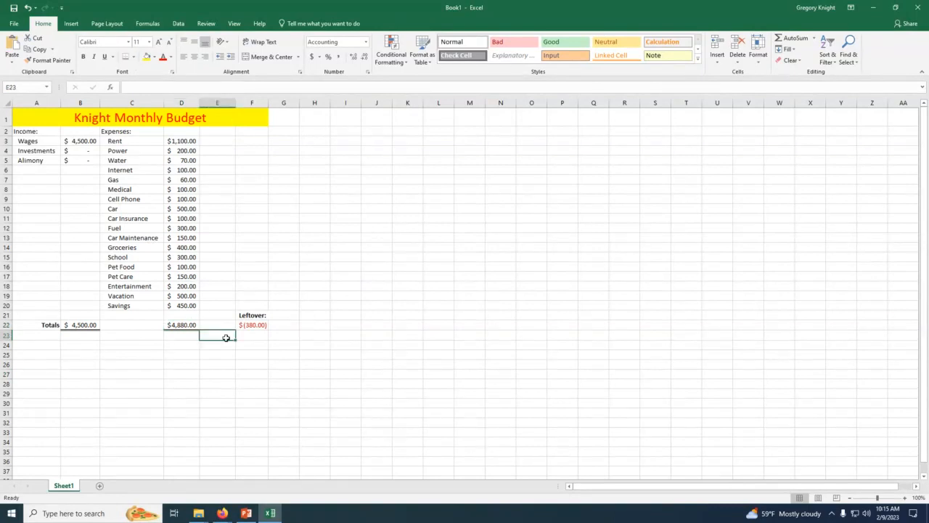
click(254, 326)
click(376, 344)
click(257, 326)
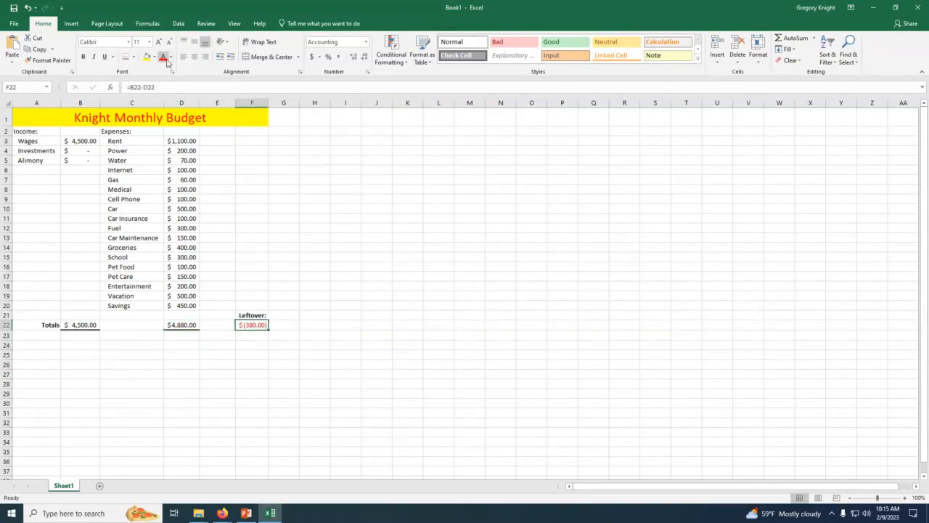
click(126, 58)
click(218, 423)
click(285, 373)
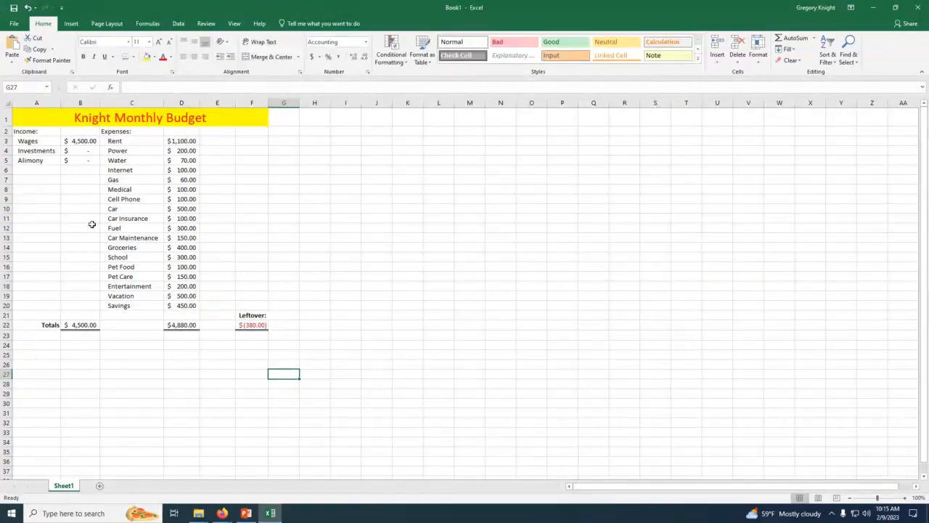
Step: Put thick outside borders around the whole budget A1:F22 and widen column F slightly
click(46, 113)
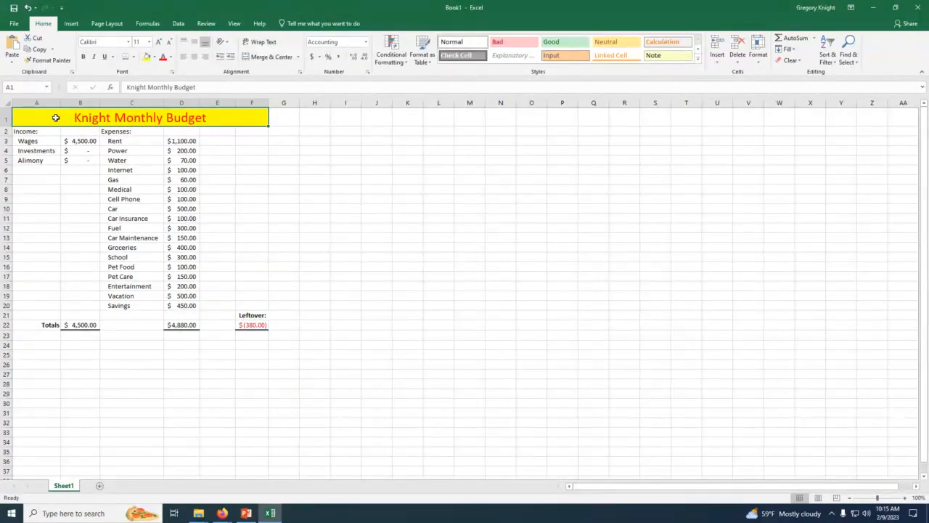
click(52, 168)
drag(43, 121, 221, 324)
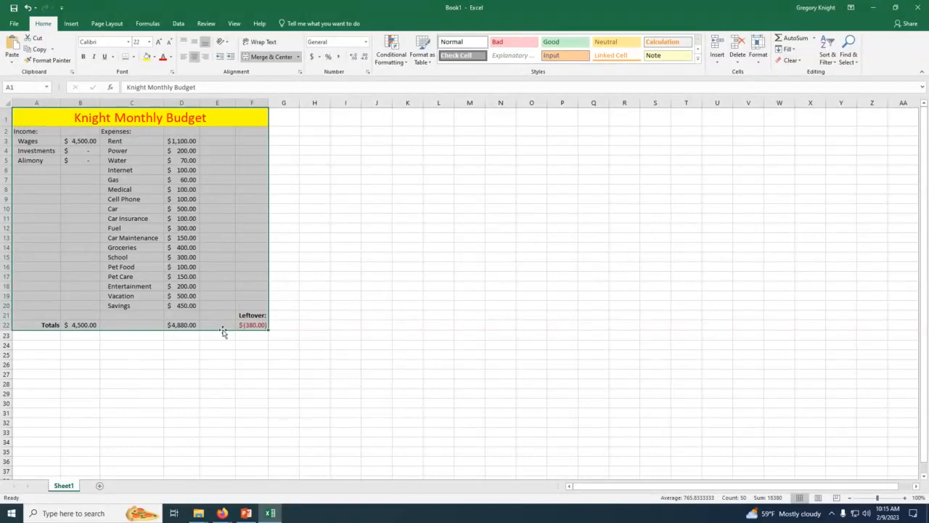
click(133, 58)
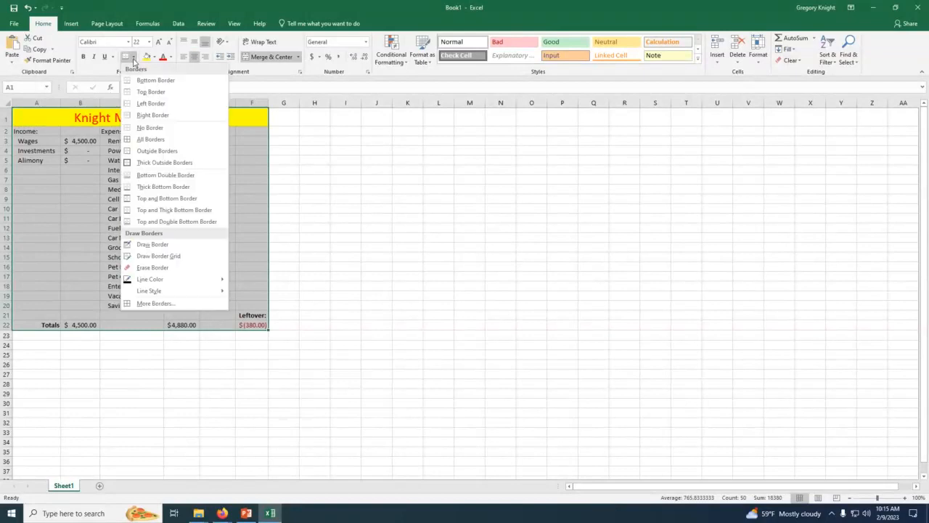
click(156, 163)
click(302, 200)
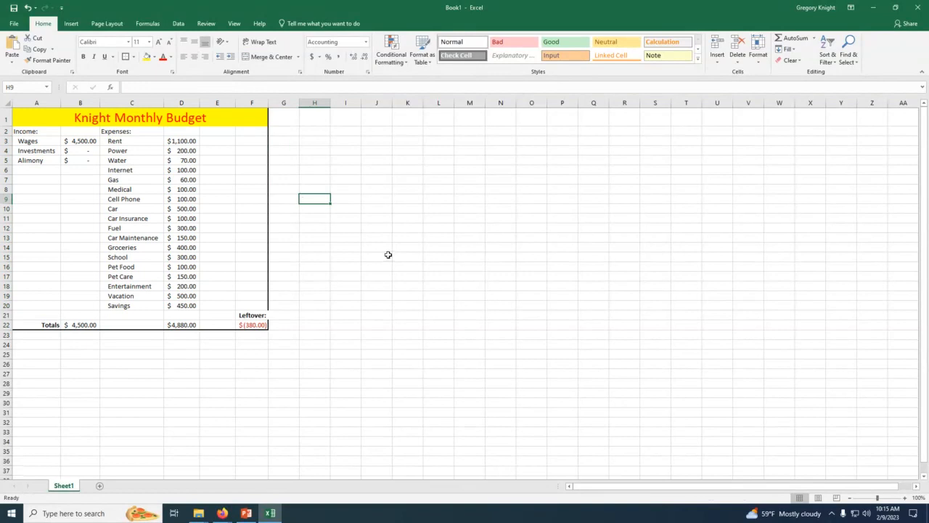
drag(270, 103, 272, 103)
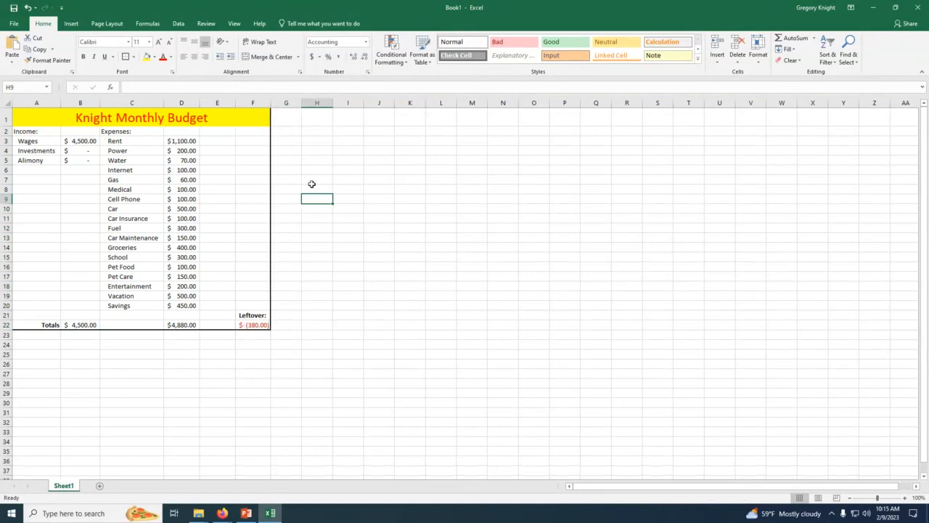
drag(91, 198, 81, 189)
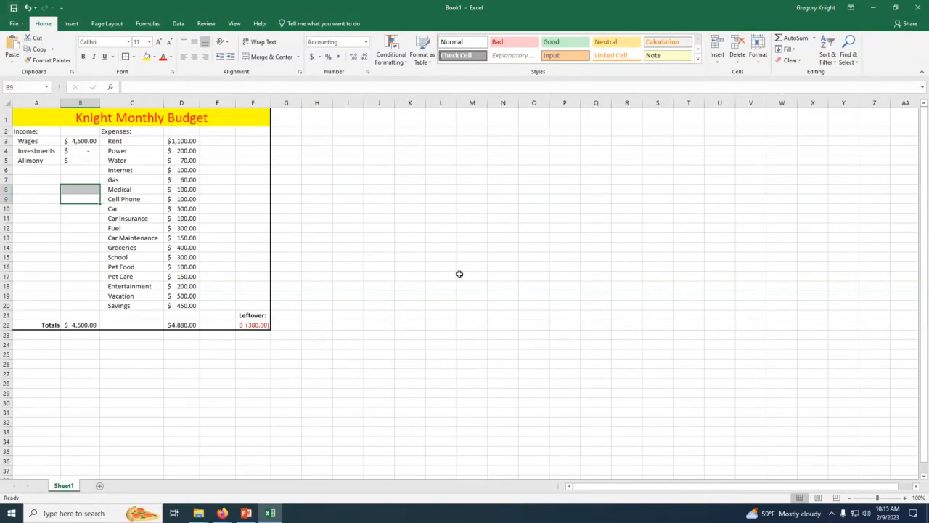
Step: Switch to Firefox and review the Excel Meta Major Project instructions and submission area in MindTap
click(223, 513)
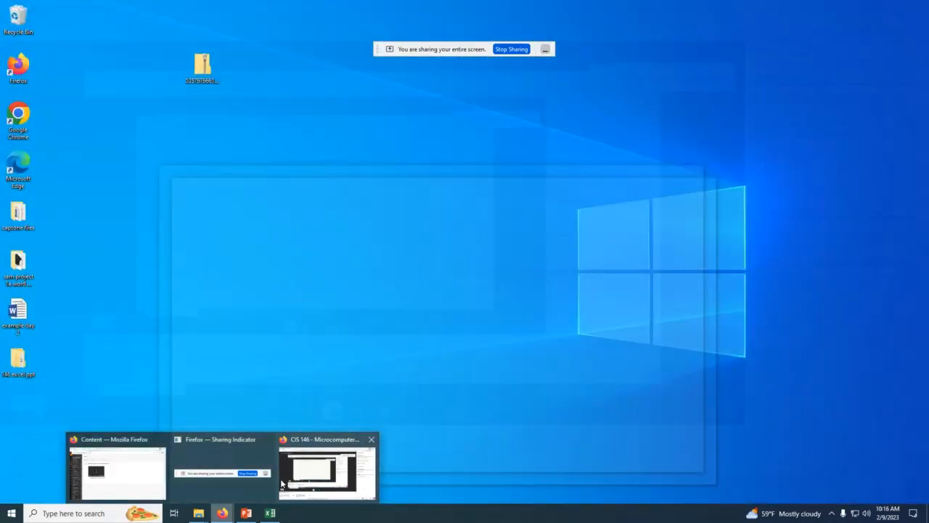
mouse_move(281, 483)
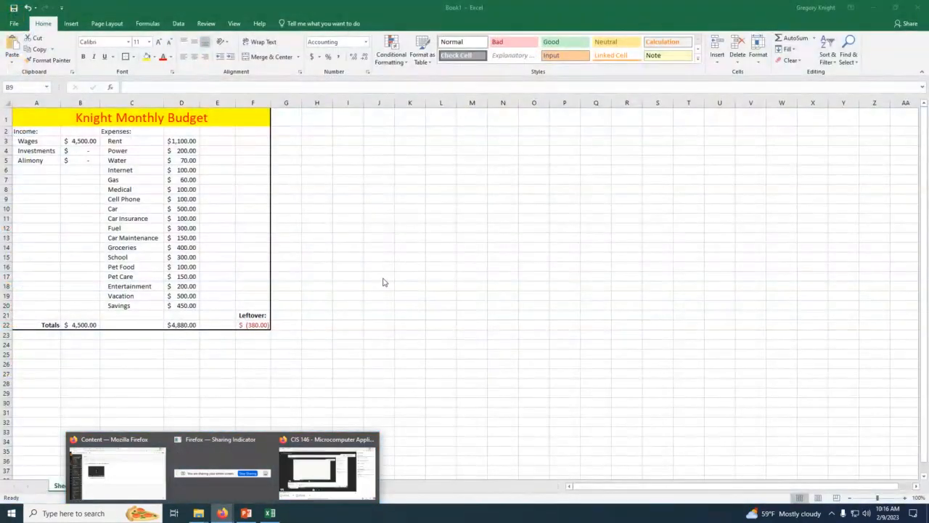
key(alt+Tab)
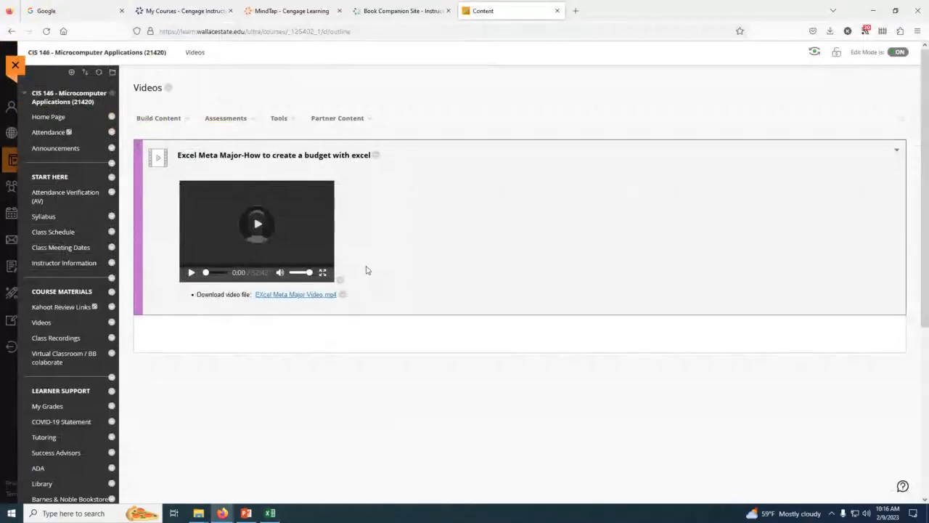
click(382, 10)
click(309, 9)
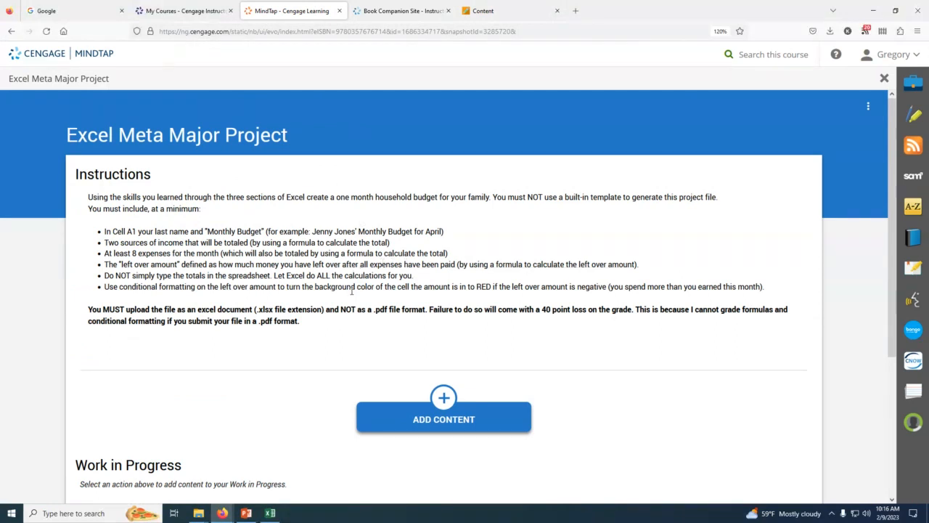
scroll(352, 291, down, 1)
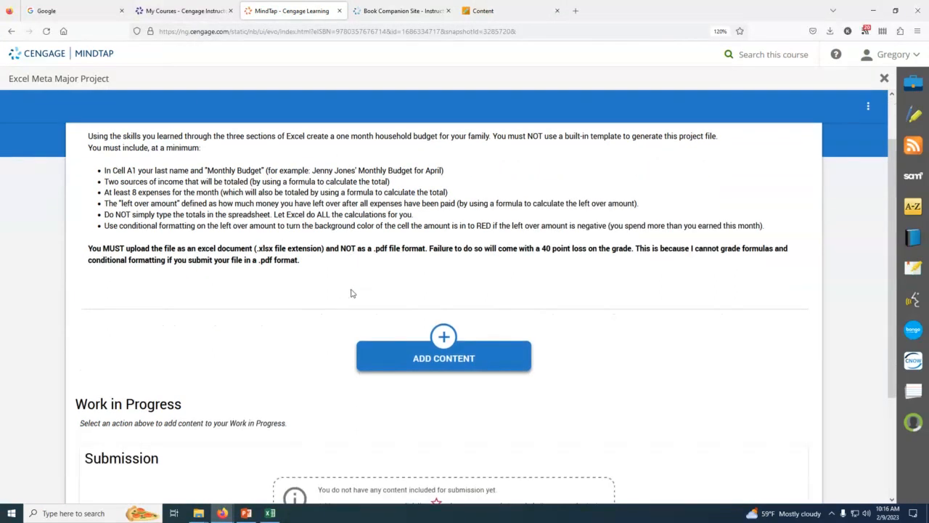
Step: Switch back to Excel and save the budget workbook to the Desktop, naming it with the owner's last name followed by "Monthly Budget"
scroll(351, 292, up, 2)
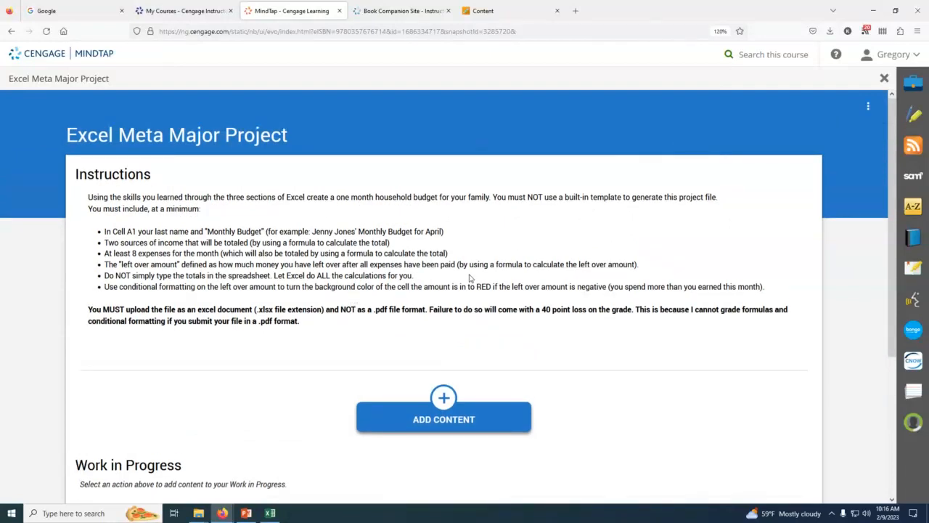
scroll(412, 270, down, 3)
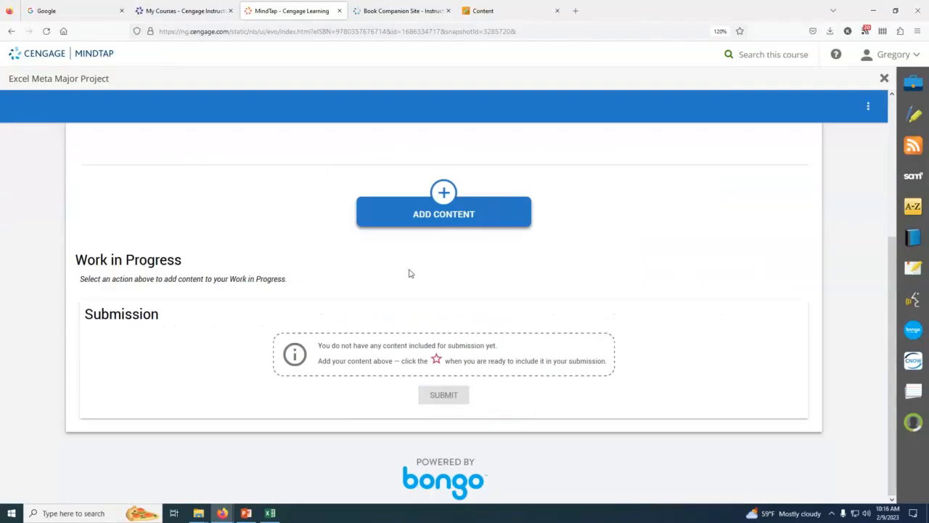
click(874, 8)
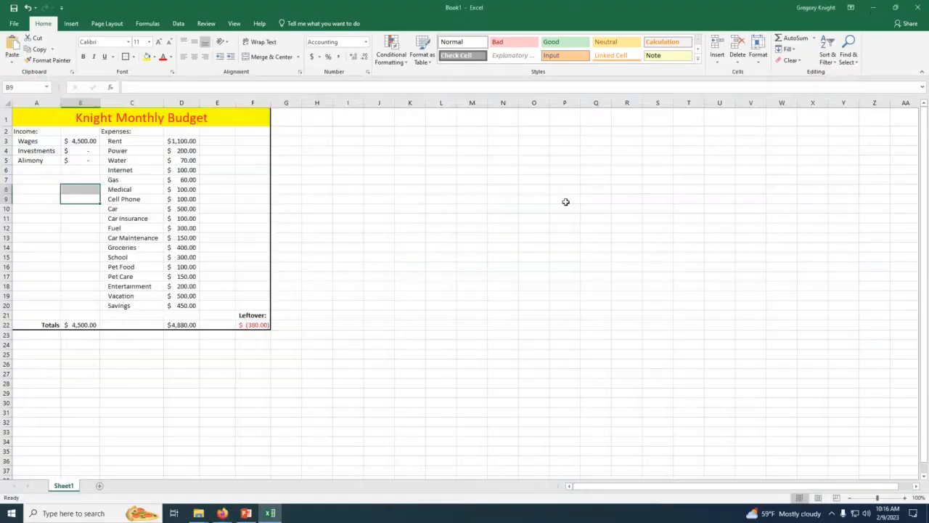
click(17, 24)
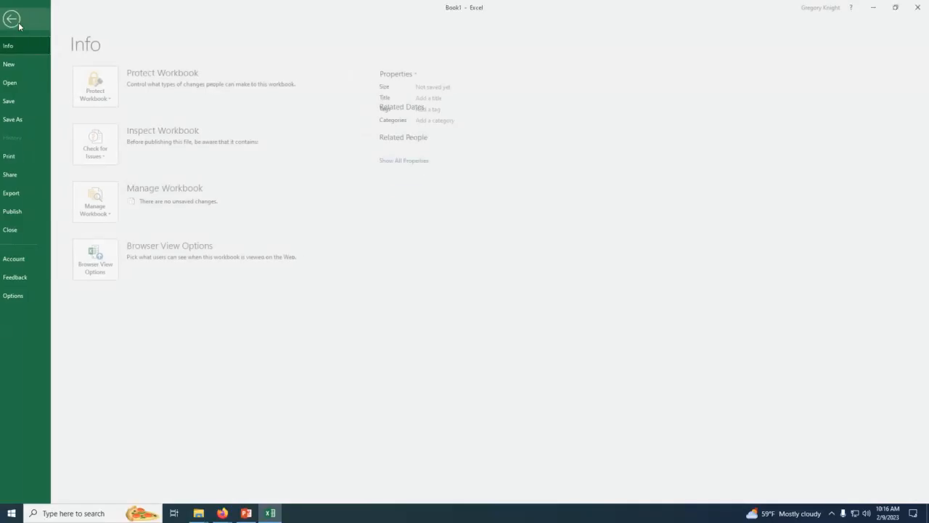
click(35, 119)
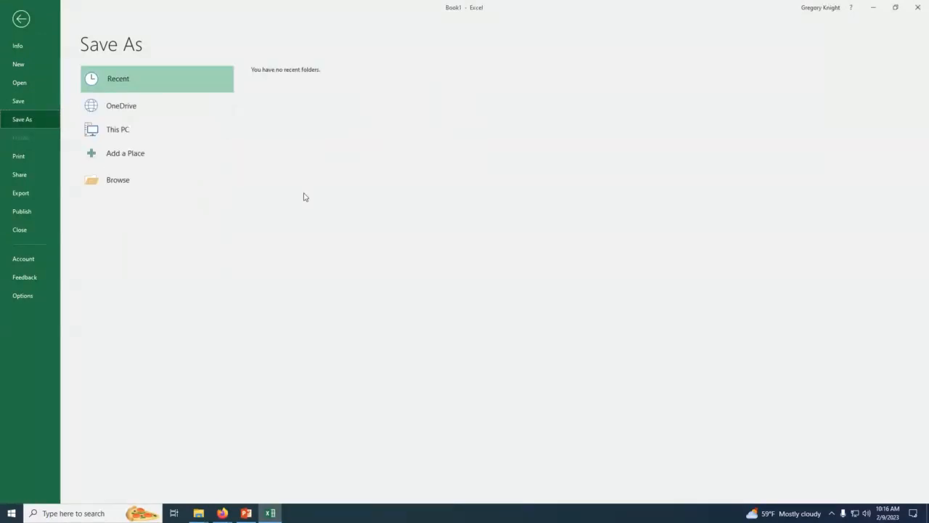
click(124, 189)
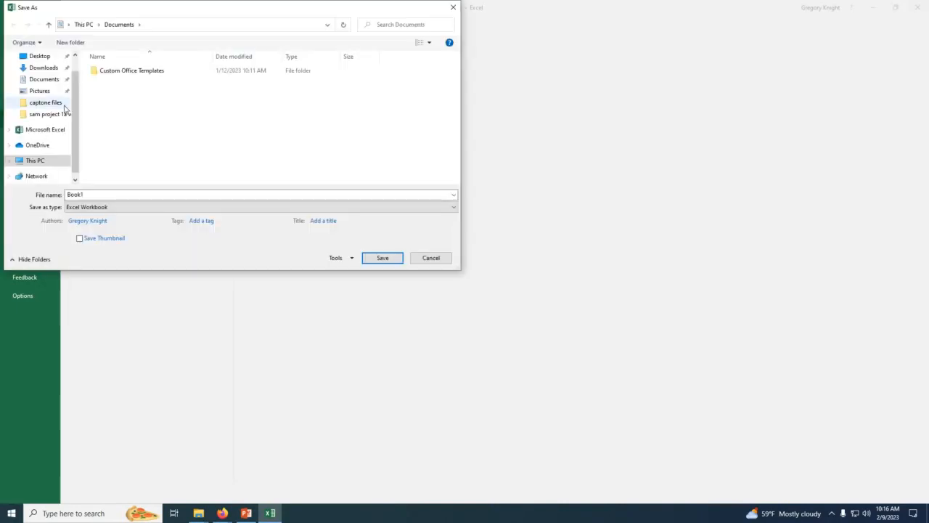
scroll(63, 107, up, 1)
click(36, 76)
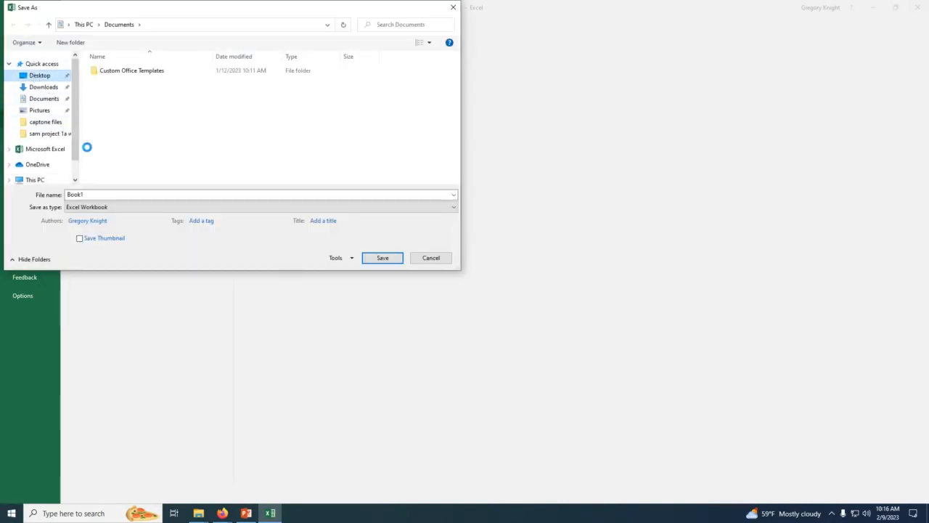
click(94, 195)
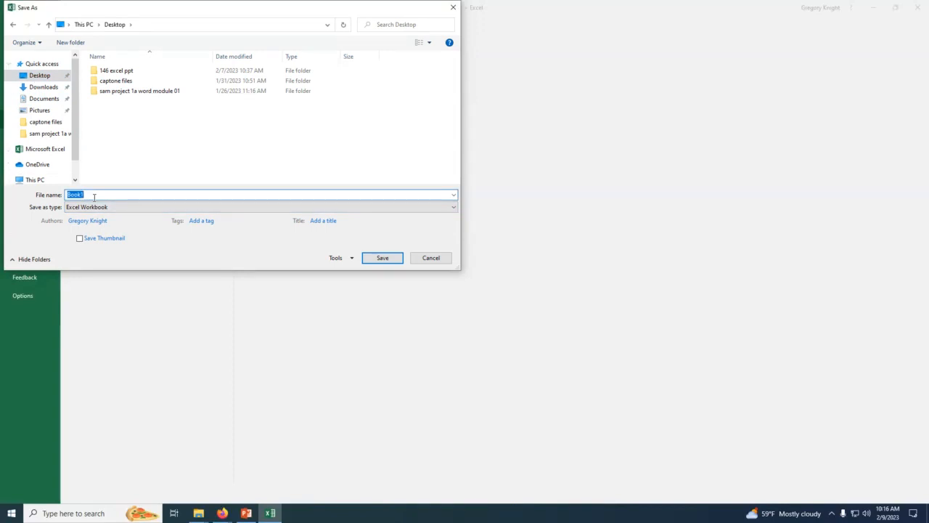
text(Knight Monthly Budget)
click(379, 259)
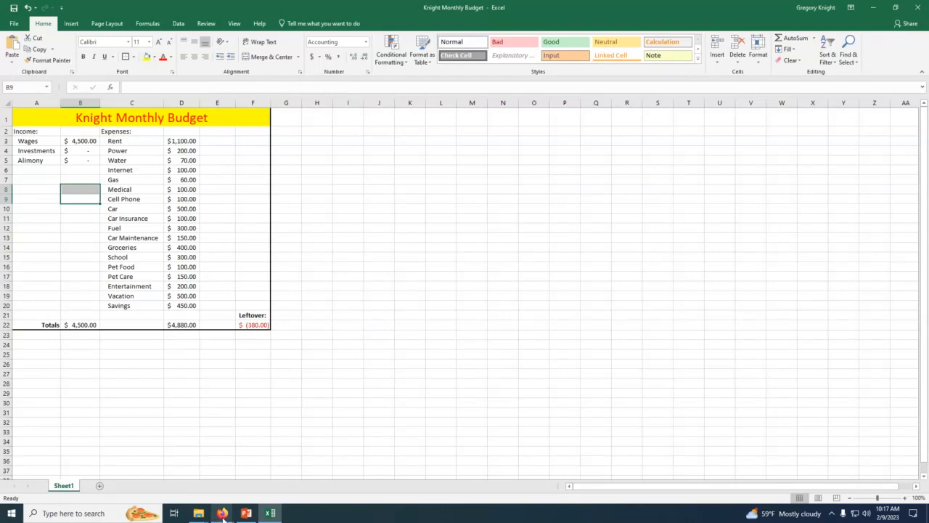
Step: Switch to the MindTap window in Firefox and upload the saved monthly budget workbook from the Desktop as project content
click(223, 514)
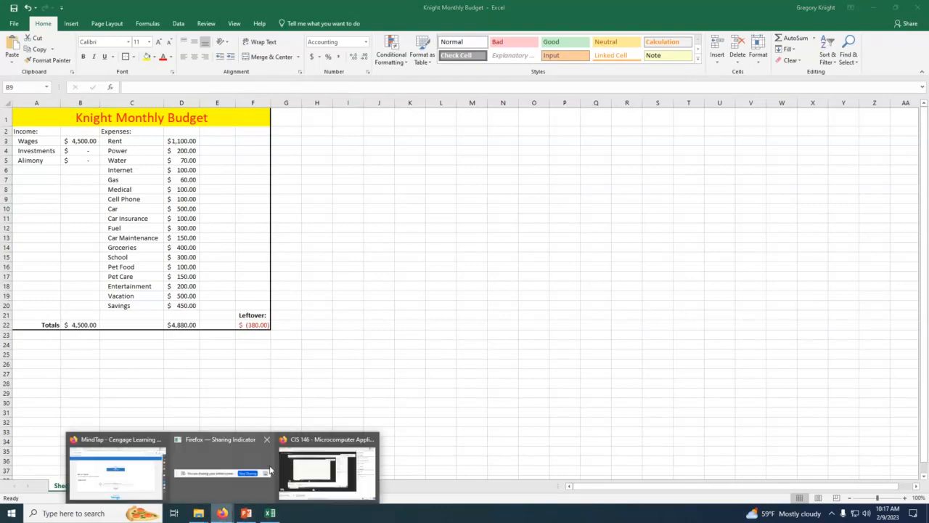
click(147, 460)
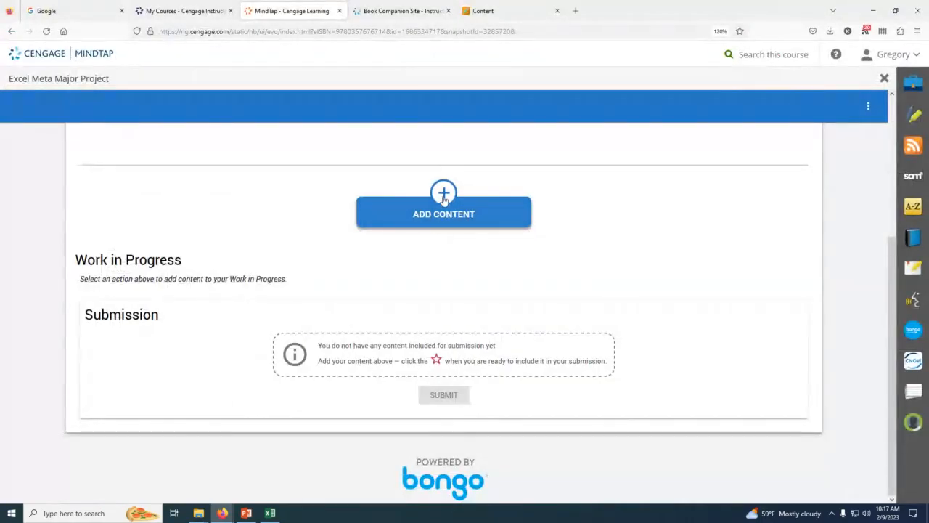
click(444, 200)
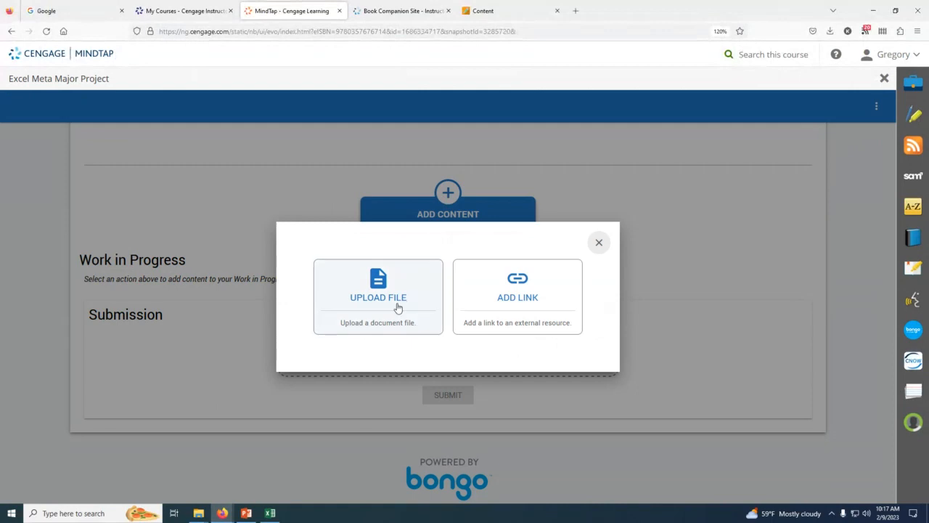
click(397, 308)
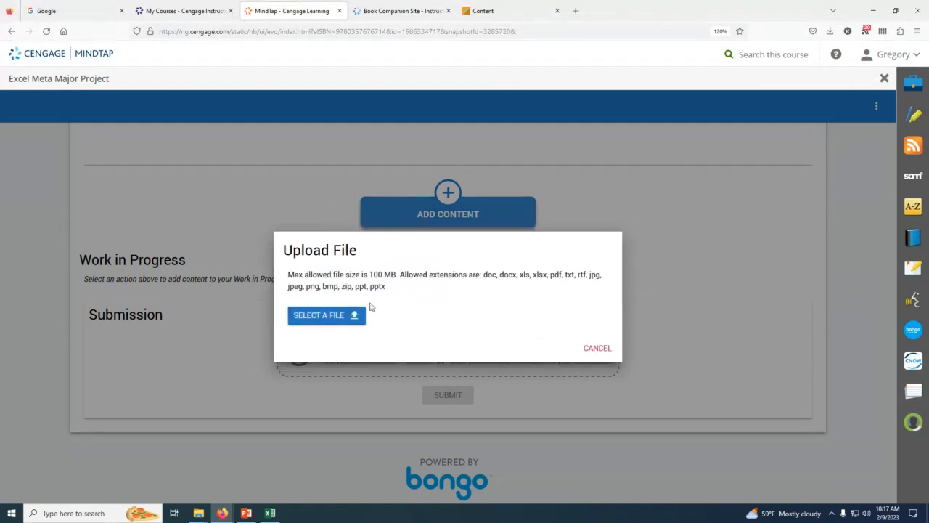
click(336, 316)
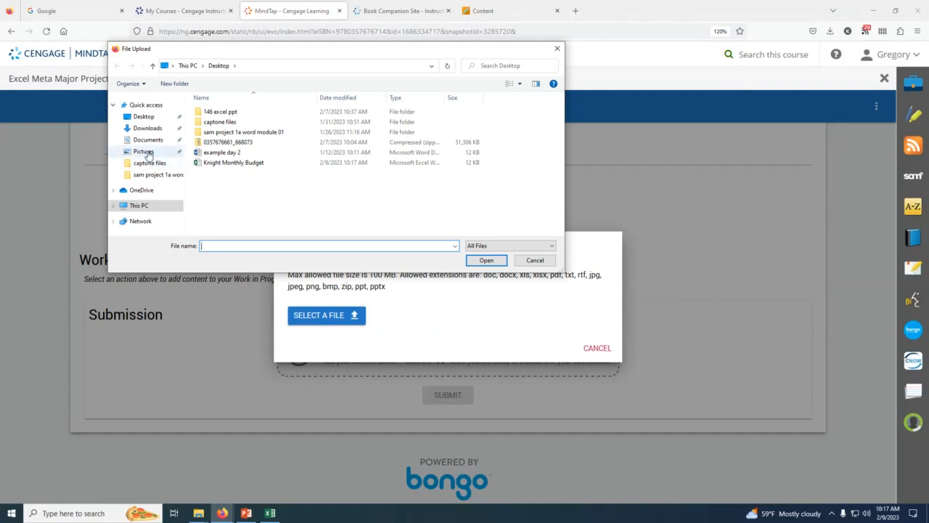
click(235, 162)
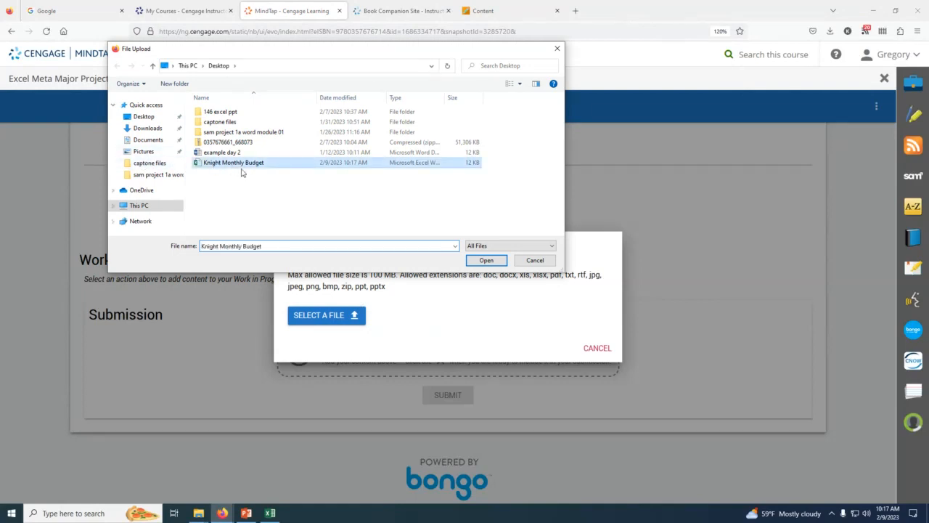
click(474, 263)
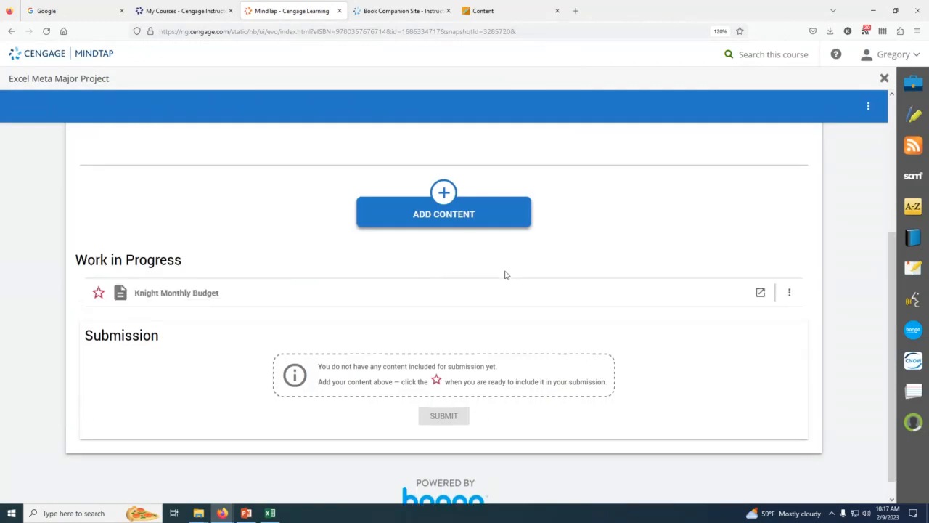
Step: Include the uploaded monthly budget file in the submission and submit the Excel Meta Major Project assignment
scroll(502, 274, down, 1)
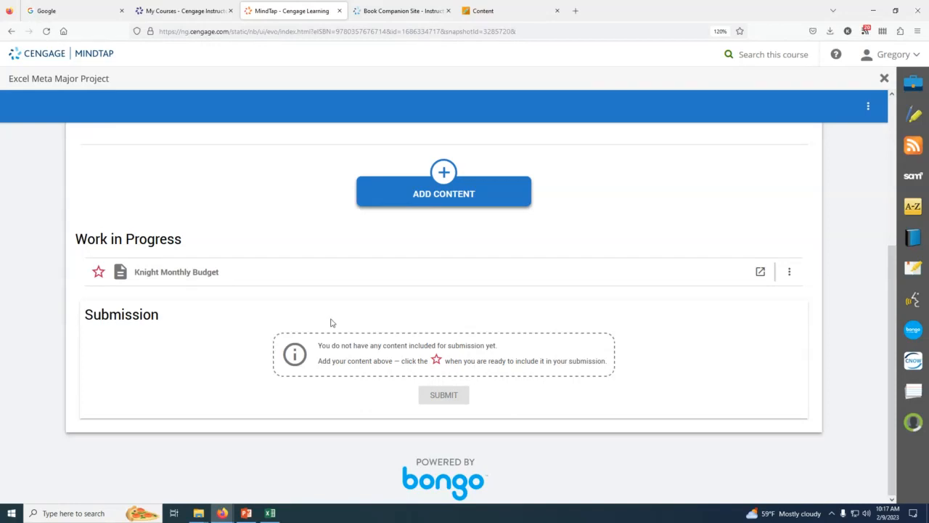
click(98, 273)
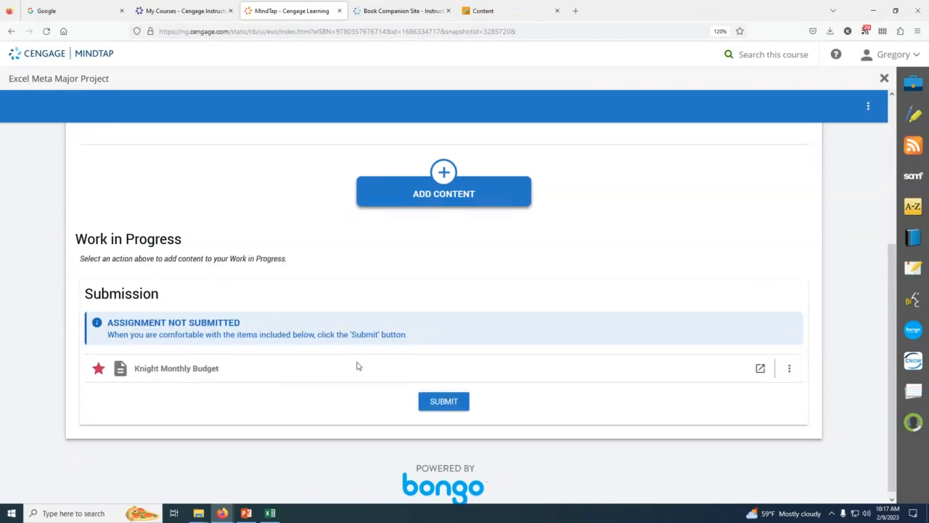
click(424, 397)
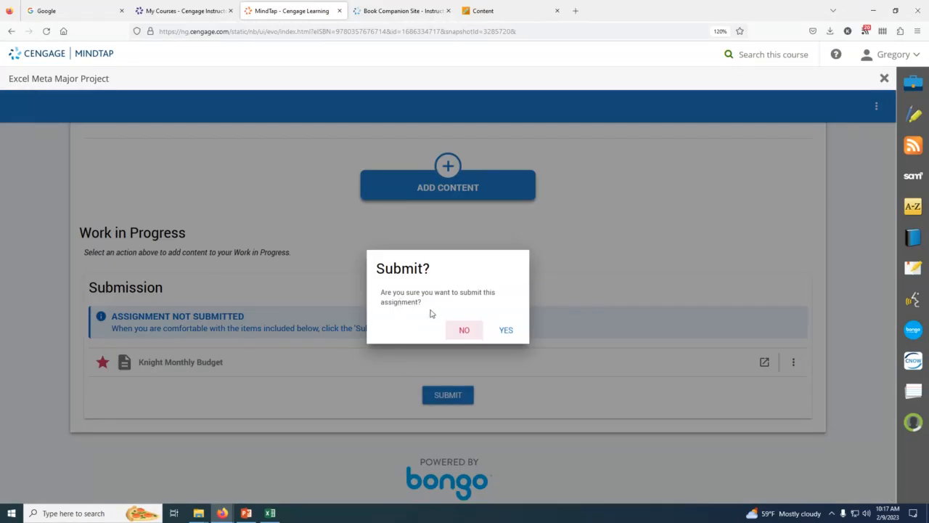
click(505, 331)
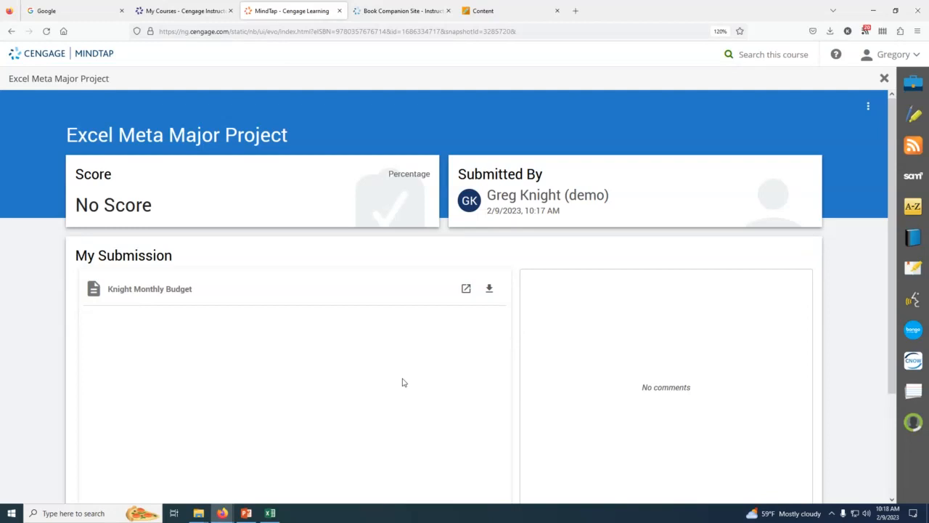
Step: Switch to the CIS 146 Collaborate session in Firefox and open its session menu
mouse_move(222, 512)
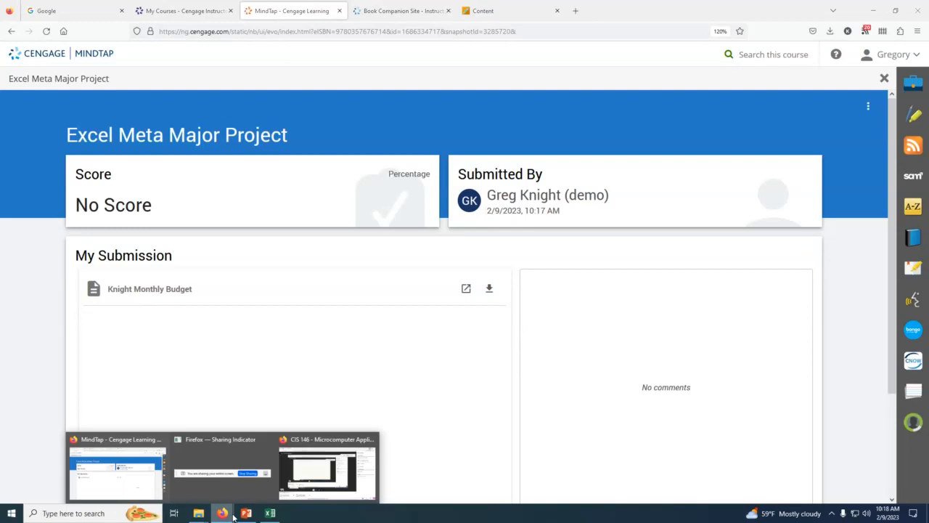
click(314, 483)
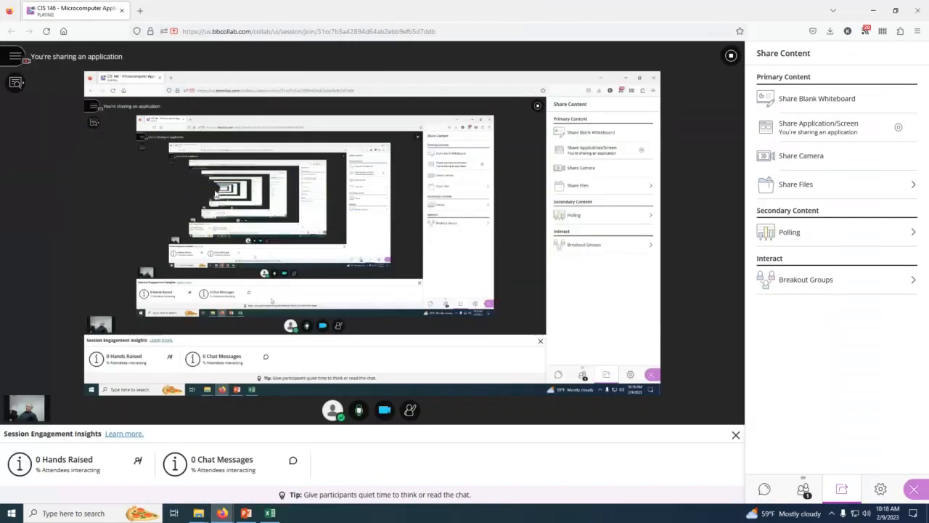
click(16, 58)
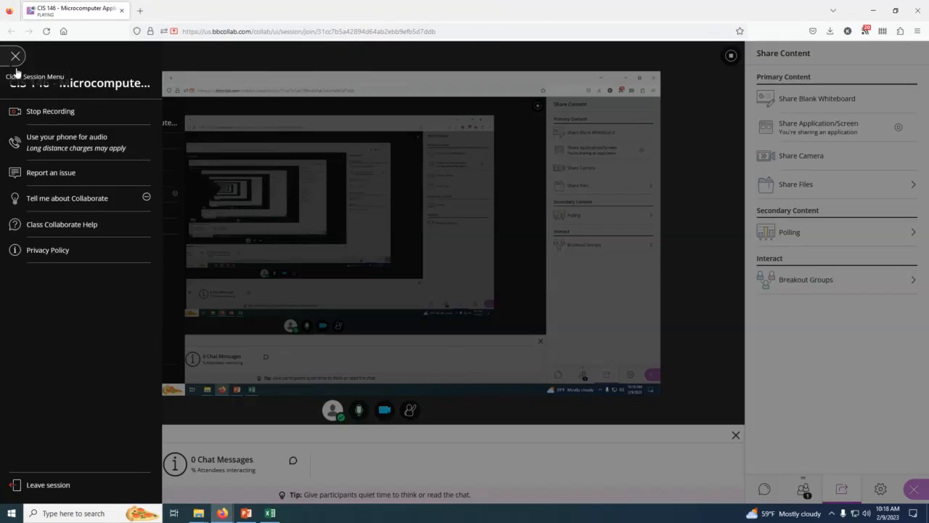